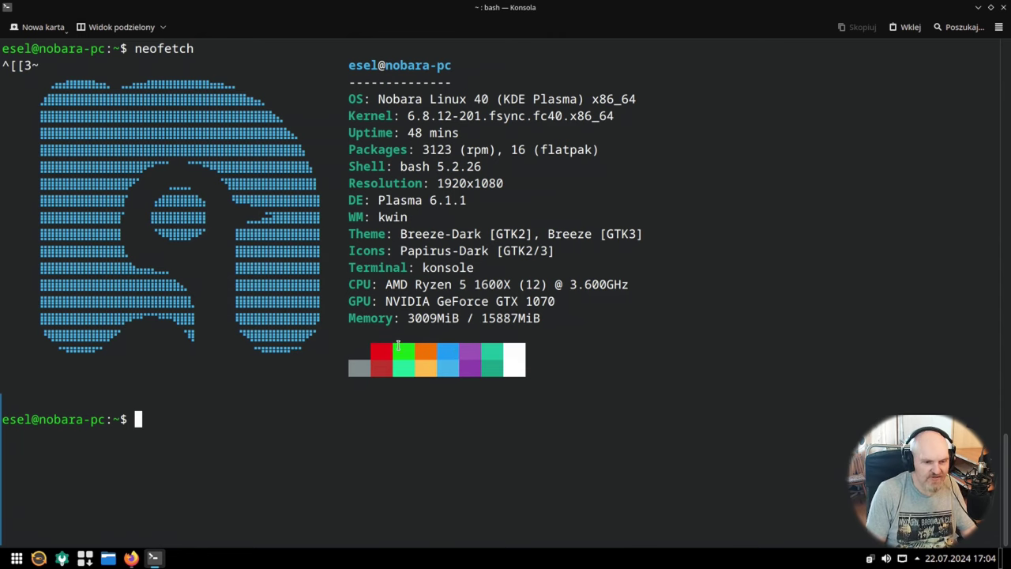
Step: Close the Konsole window showing the Nobara Linux 40 neofetch summary
left_click(1004, 7)
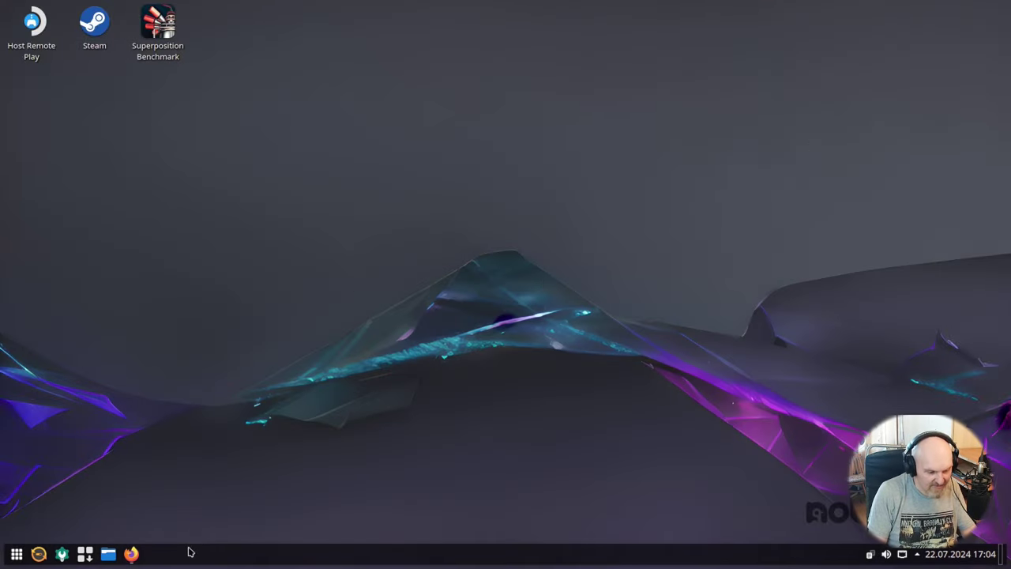
Step: Bring Firefox back and scroll through the PipeWire configuration parameter index
left_click(131, 554)
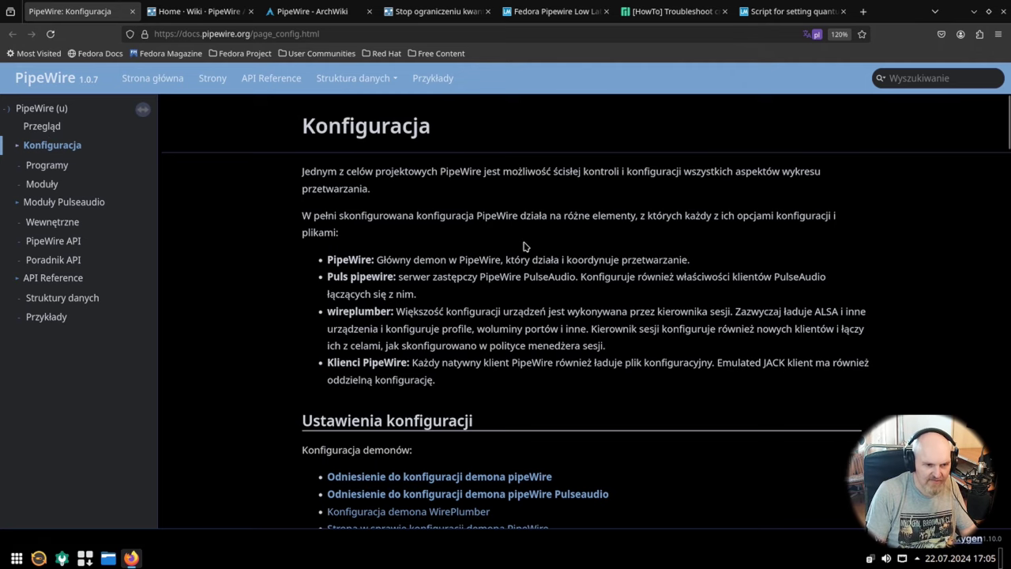
scroll(525, 253, "down", 5)
scroll(526, 260, "down", 1)
scroll(526, 264, "down", 5)
scroll(528, 289, "down", 5)
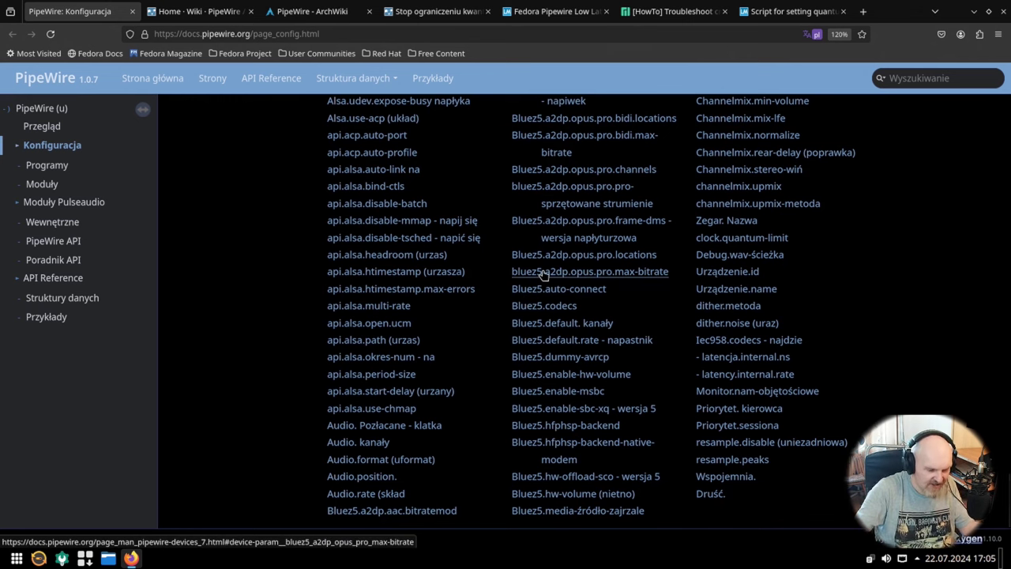
scroll(415, 266, "down", 10)
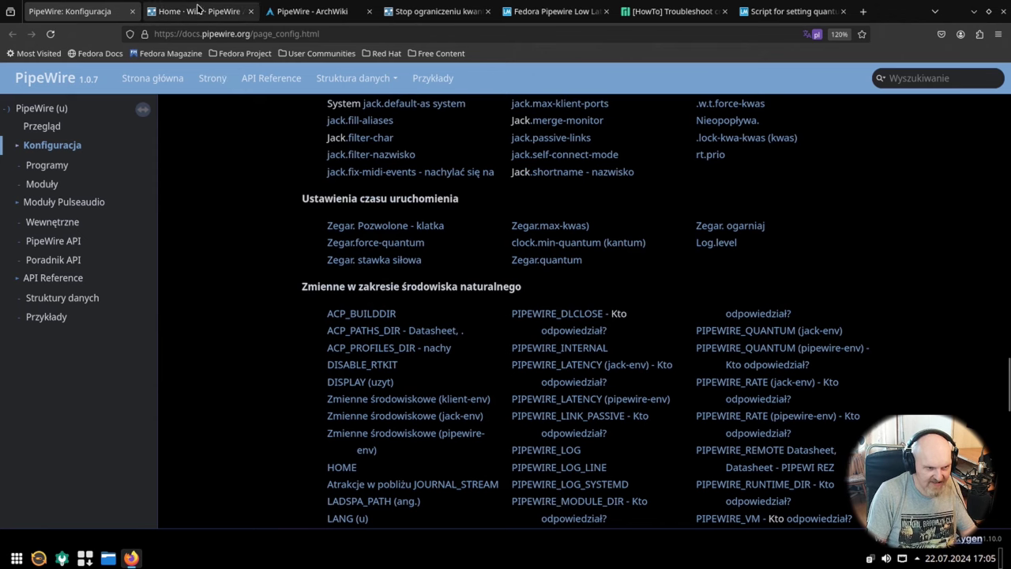
Step: Skim the PipeWire GitLab wiki home, then move to the ArchWiki PipeWire article
left_click(200, 11)
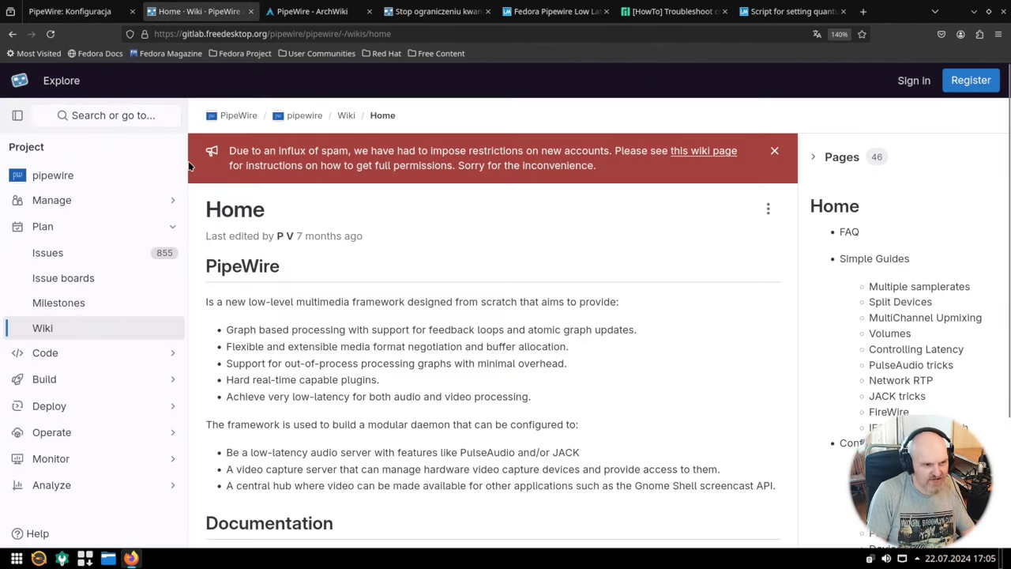
scroll(469, 316, "down", 4)
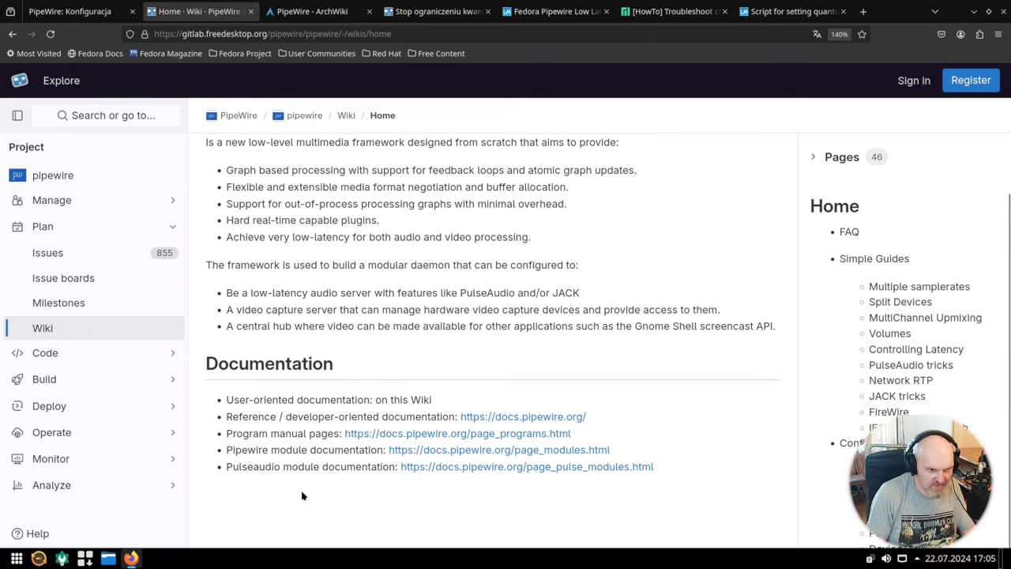
left_click(317, 6)
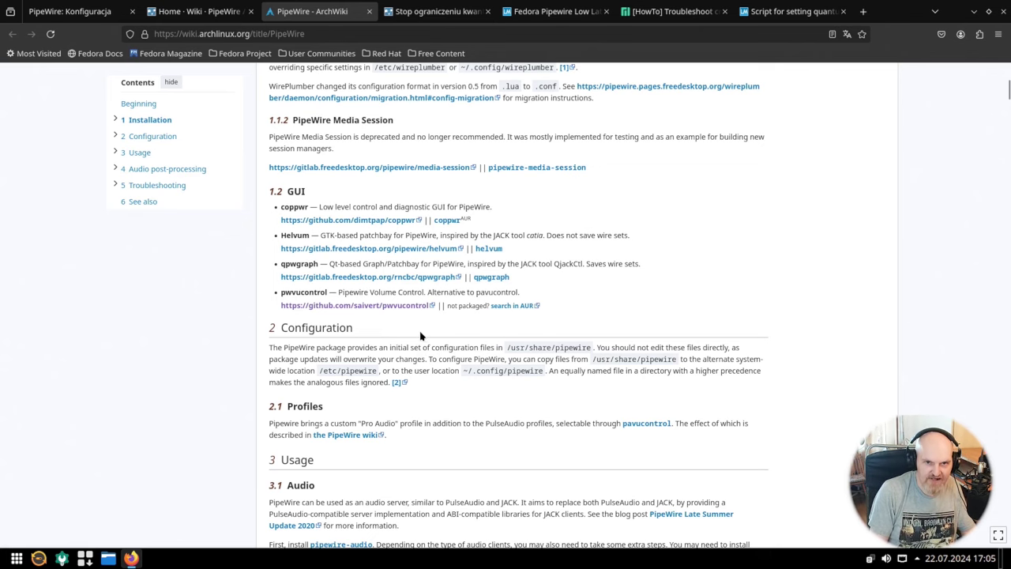
Step: Scroll through ArchWiki's PipeWire installation and usage sections, then switch to GitLab issue #1931
scroll(416, 335, "up", 5)
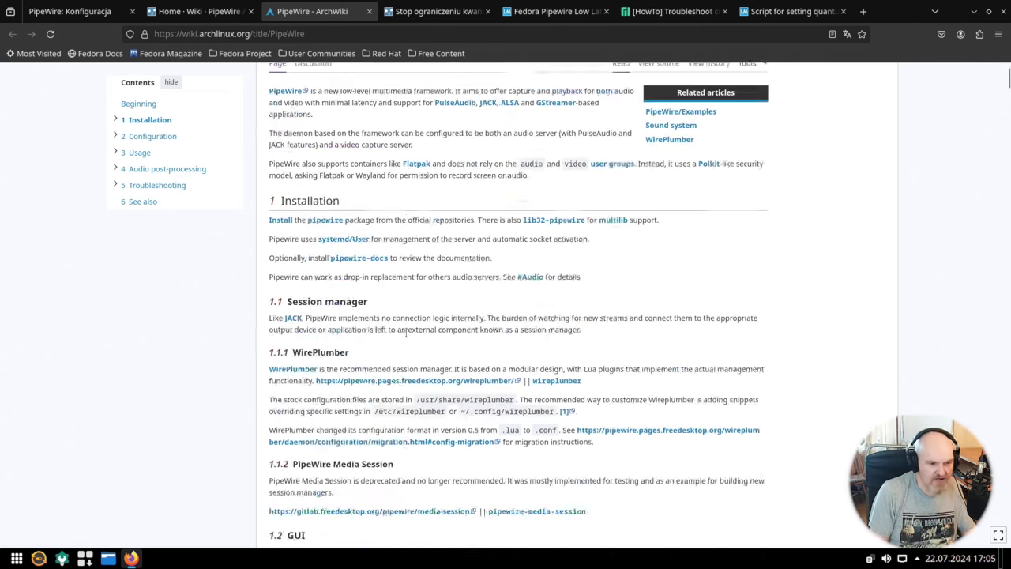
scroll(375, 324, "down", 5)
scroll(414, 363, "down", 5)
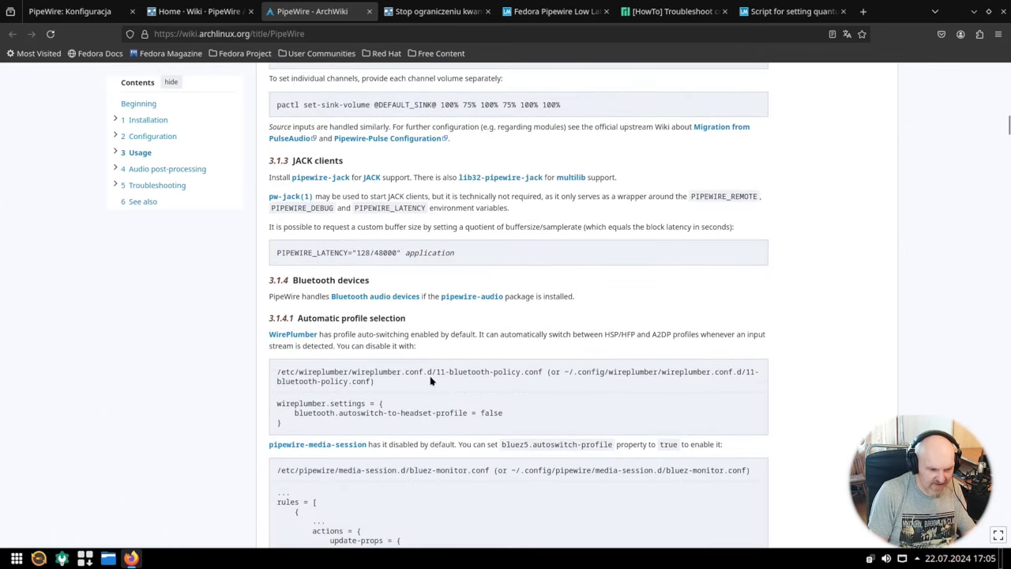
scroll(429, 379, "down", 5)
scroll(425, 378, "down", 3)
scroll(425, 377, "down", 5)
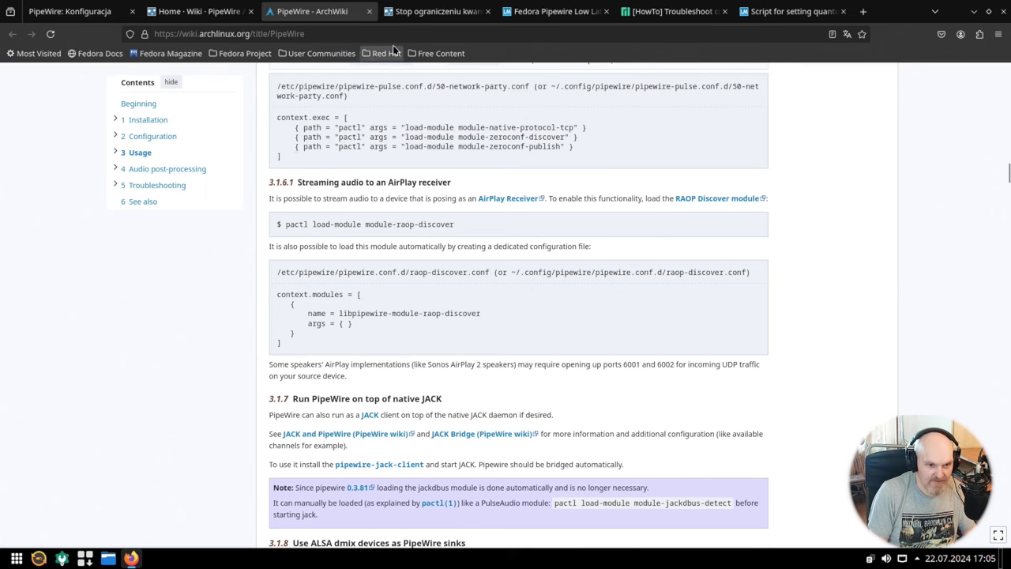
left_click(452, 6)
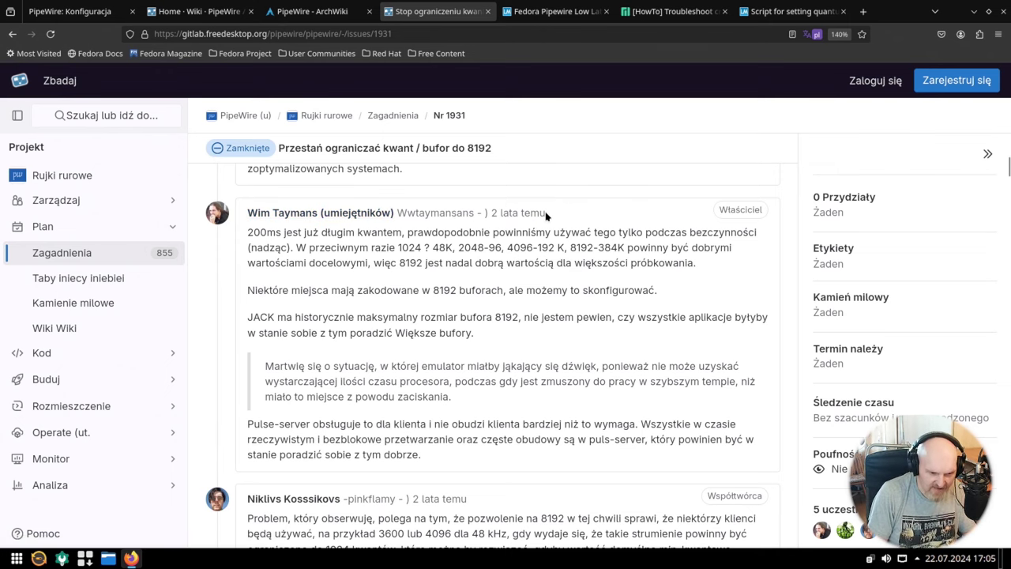
Step: Read the issue #1931 comments, then switch to the LinuxMusicians Fedora low-latency guide thread
scroll(542, 229, "down", 4)
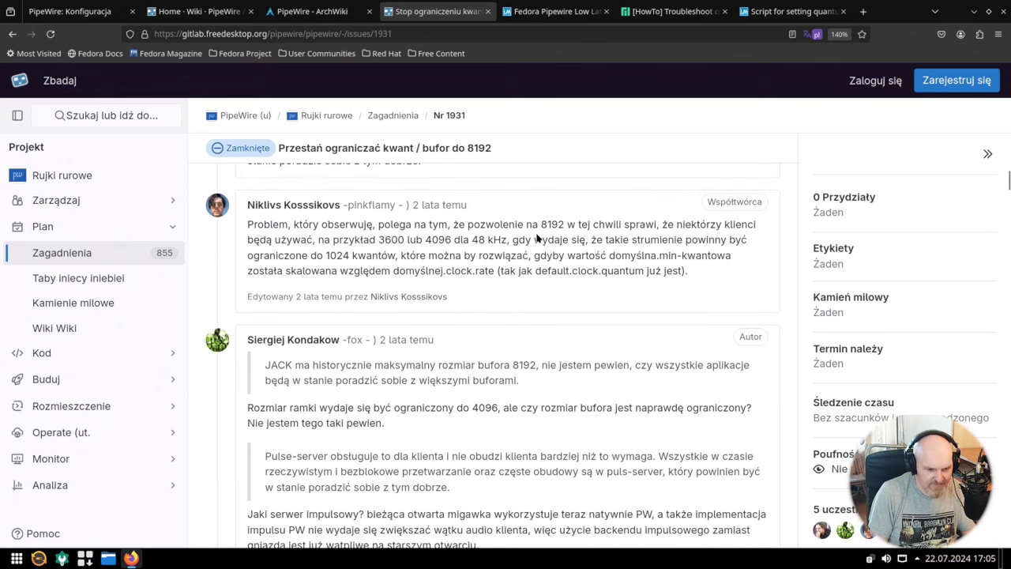
scroll(545, 254, "down", 5)
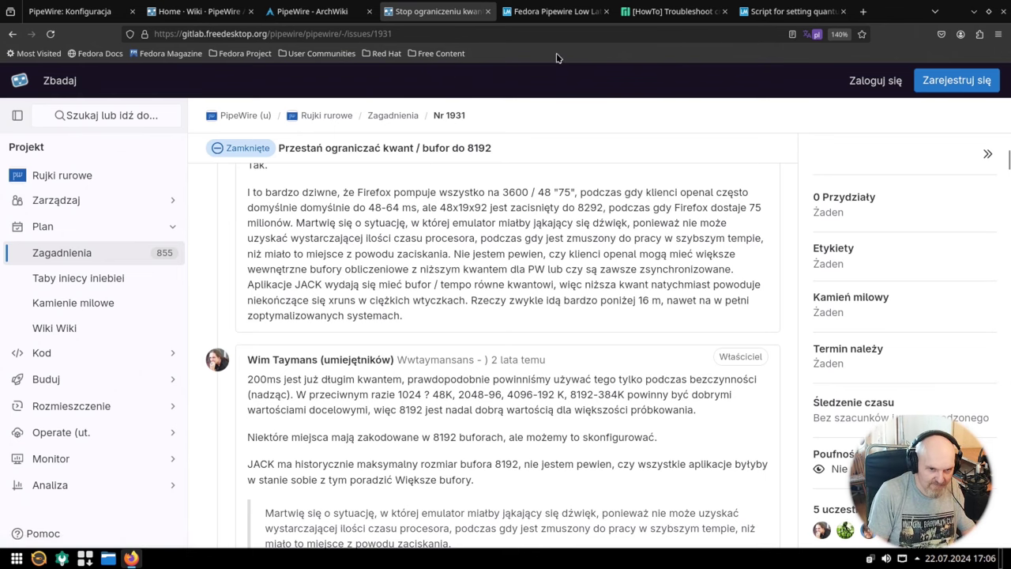
left_click(551, 12)
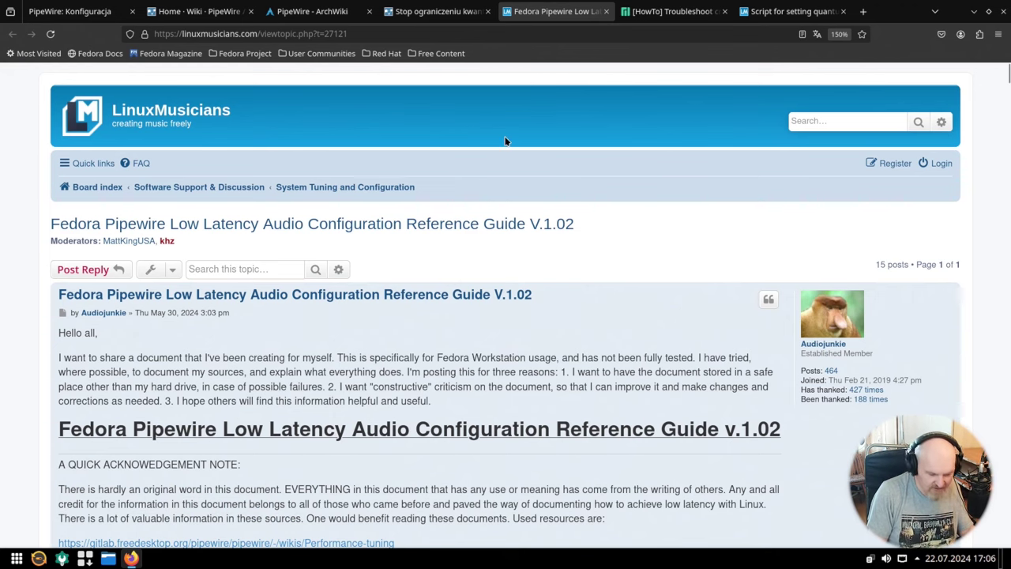
key("ctrl+minus")
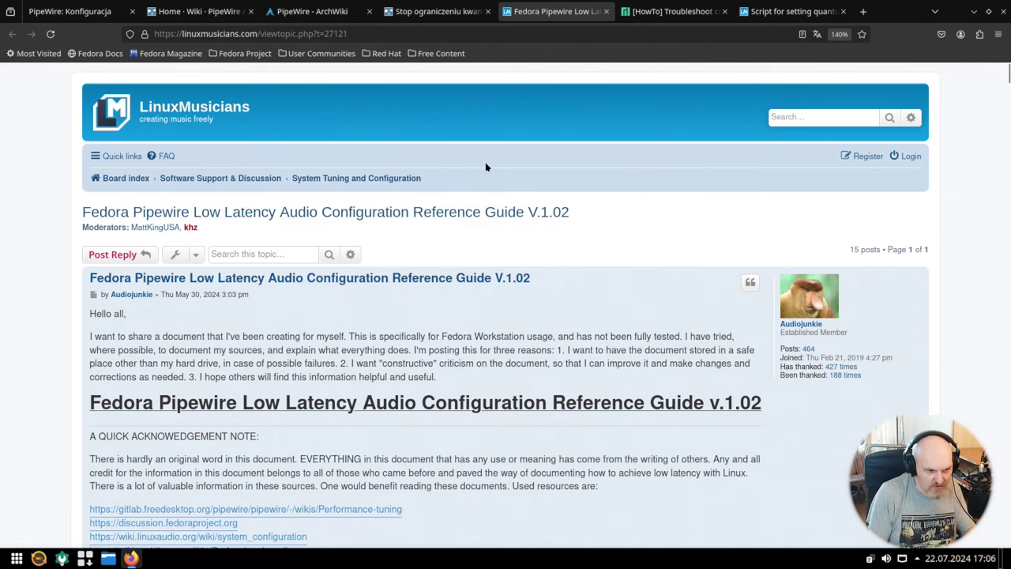
scroll(467, 181, "down", 10)
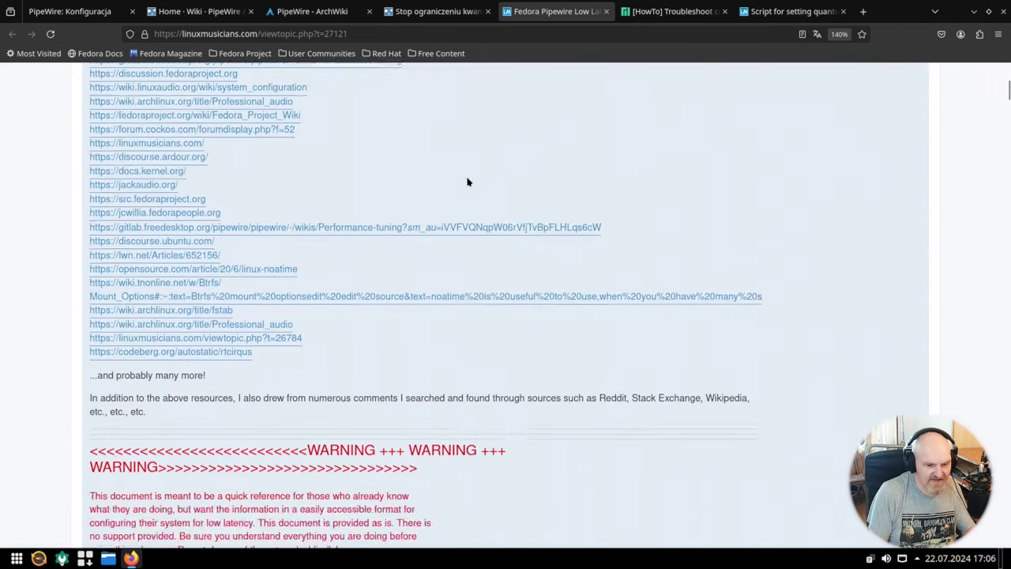
scroll(456, 186, "down", 10)
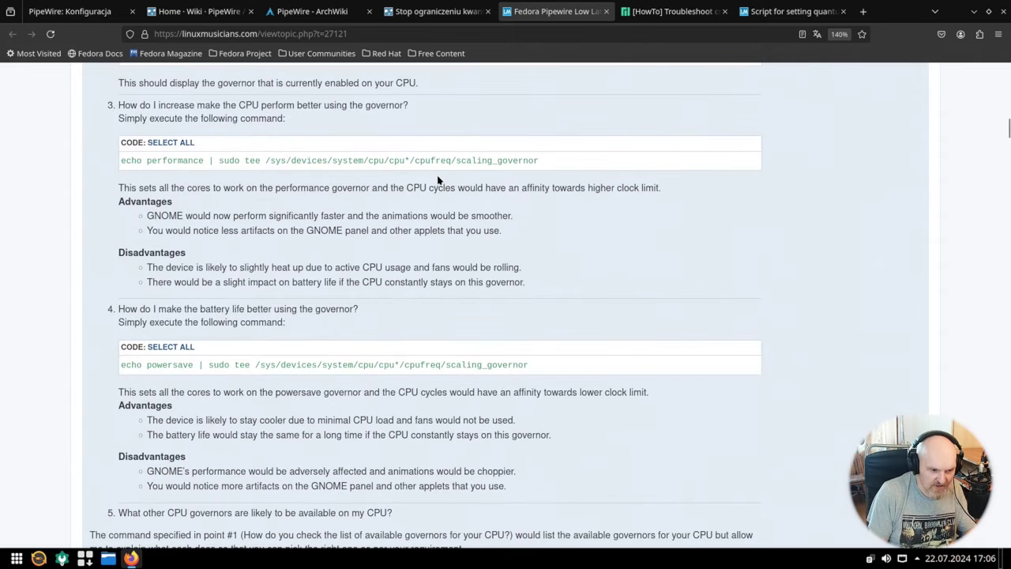
scroll(438, 181, "down", 3)
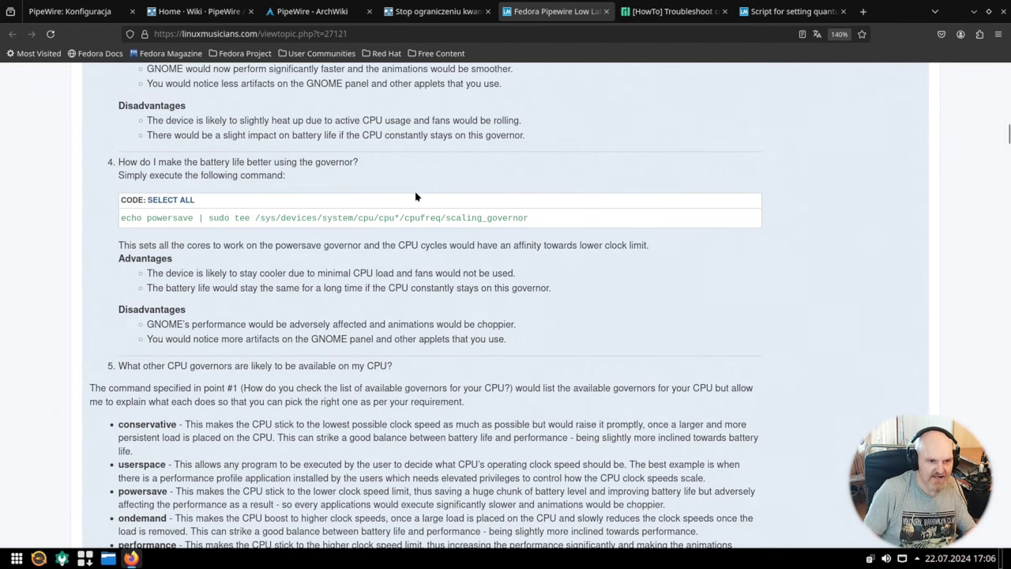
scroll(420, 195, "down", 3)
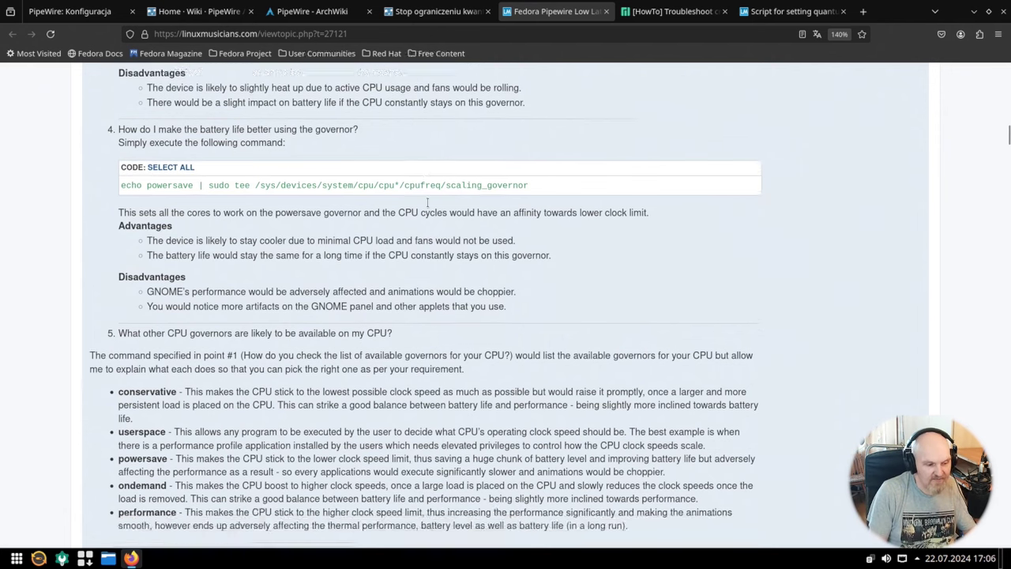
scroll(426, 217, "down", 10)
scroll(427, 217, "down", 12)
scroll(418, 239, "down", 6)
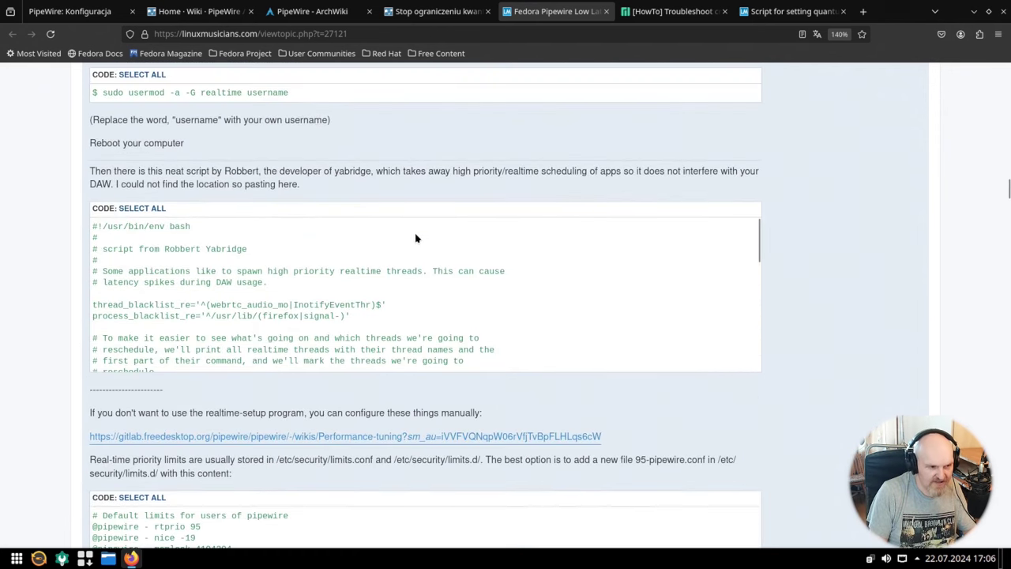
scroll(416, 238, "down", 5)
scroll(416, 238, "down", 9)
scroll(439, 243, "down", 7)
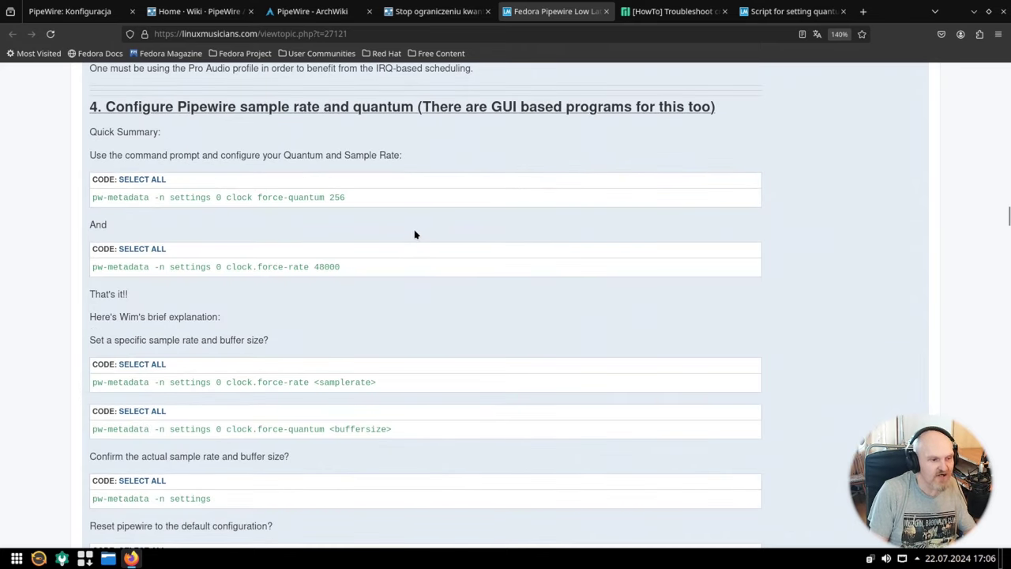
scroll(358, 223, "down", 5)
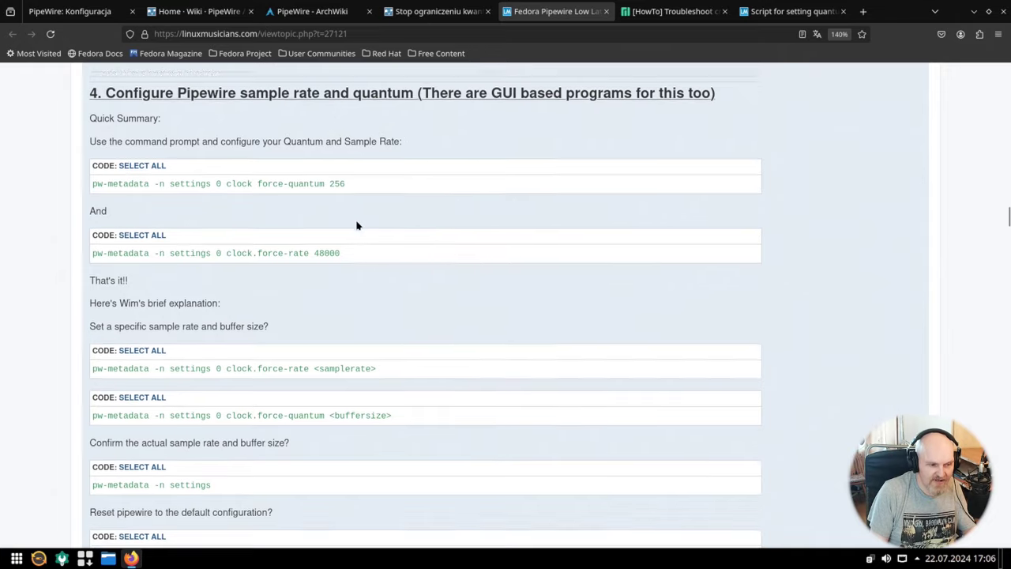
scroll(335, 244, "down", 5)
scroll(335, 248, "down", 10)
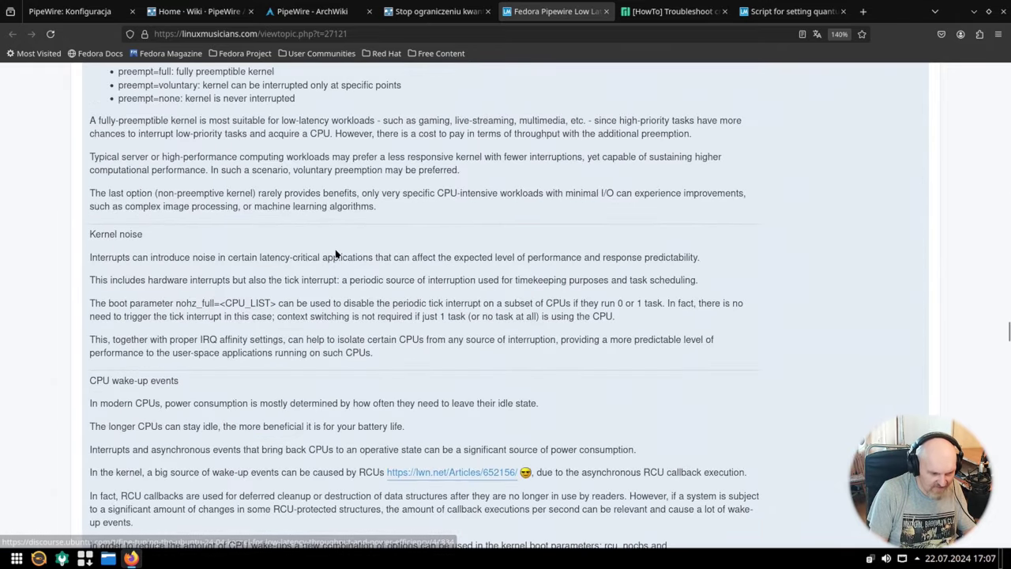
scroll(336, 254, "down", 10)
scroll(336, 255, "up", 10)
scroll(327, 237, "up", 10)
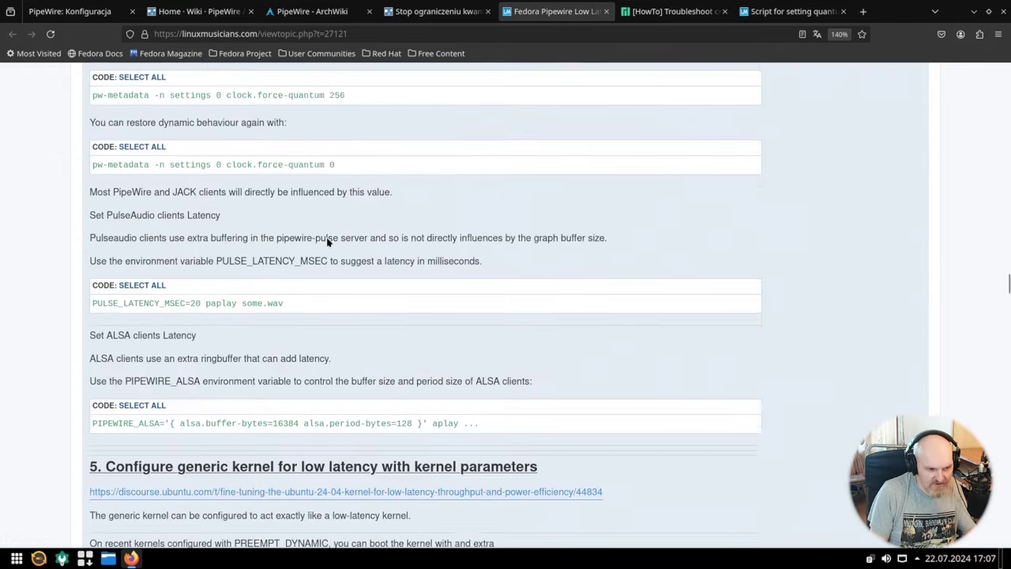
scroll(316, 229, "up", 10)
scroll(279, 216, "up", 10)
scroll(273, 215, "up", 10)
scroll(267, 213, "up", 10)
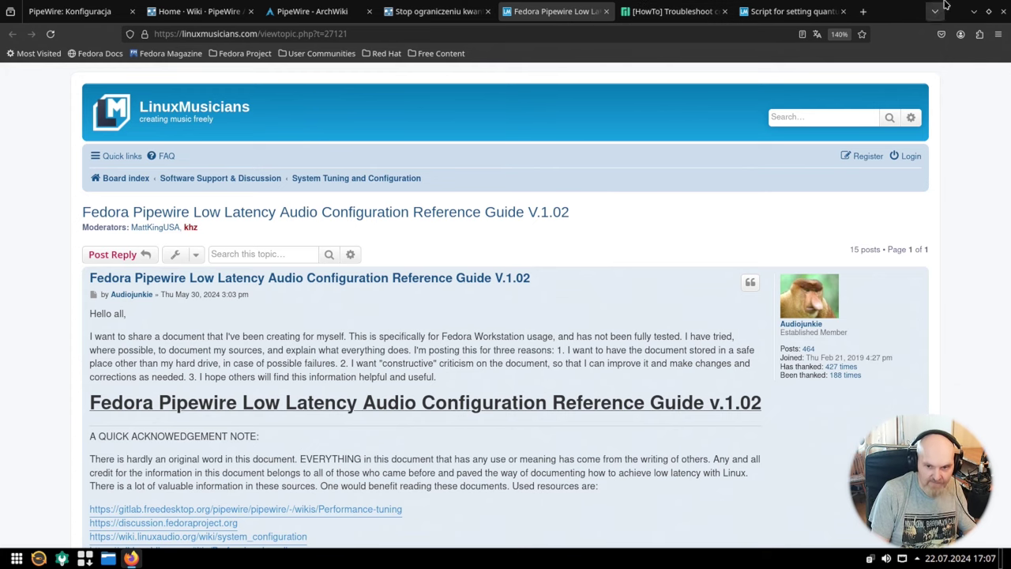
Step: Minimize Firefox, try the dokumenty network share, cancel its login prompt and close Dolphin
left_click(973, 11)
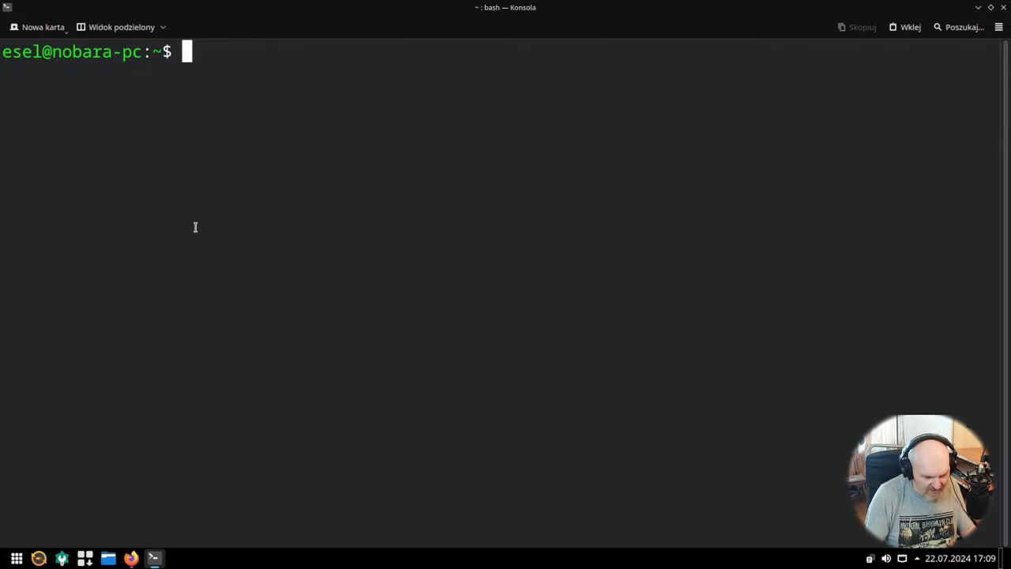
left_click(109, 560)
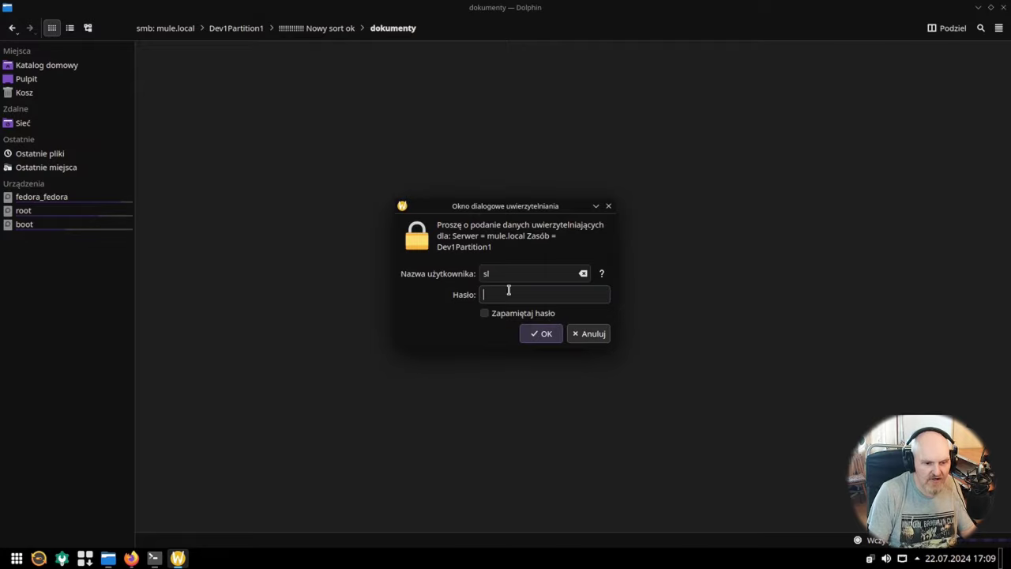
left_click(583, 334)
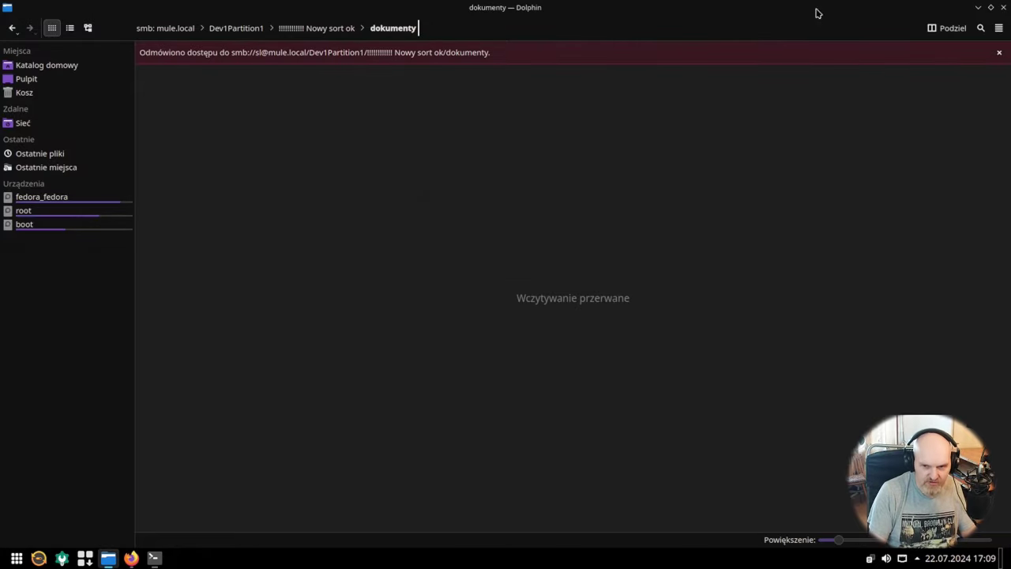
left_click(1003, 7)
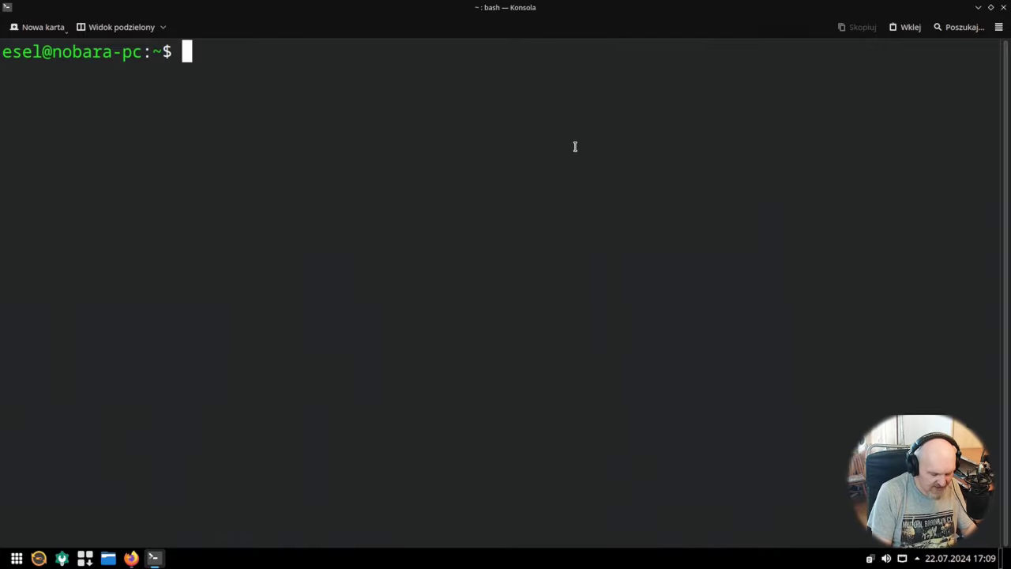
type("ls /etc")
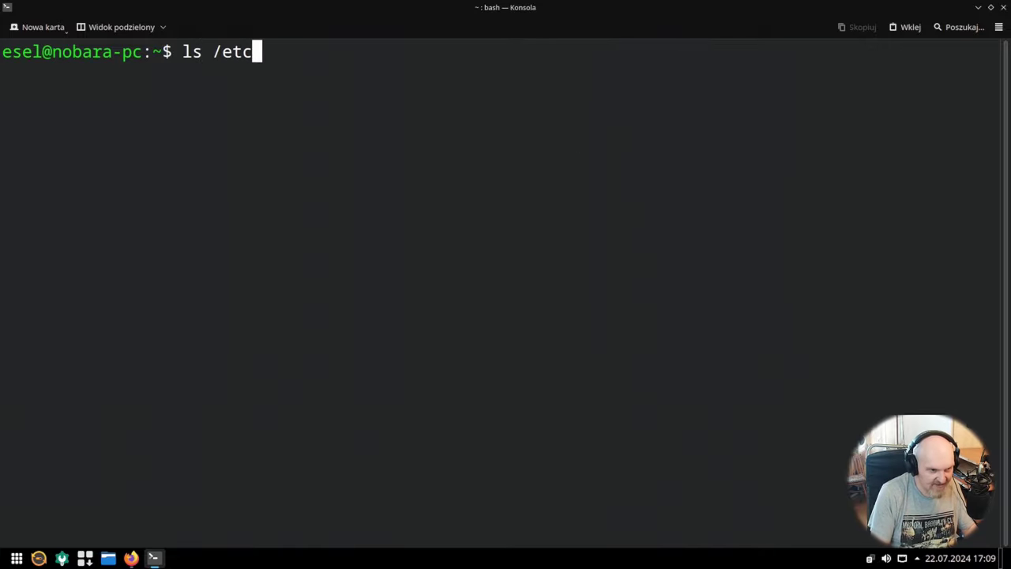
type("/")
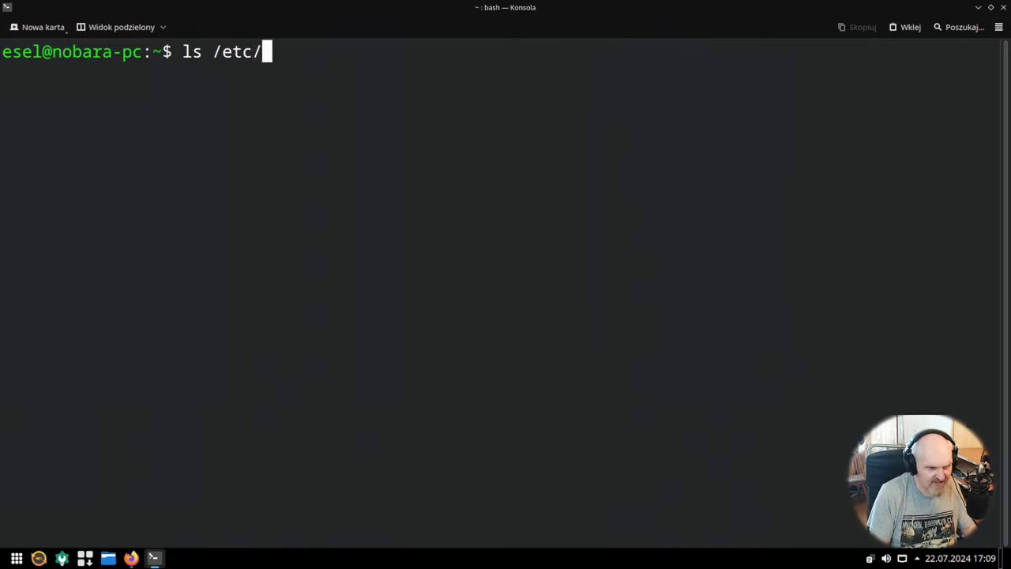
type("pi")
key("Tab")
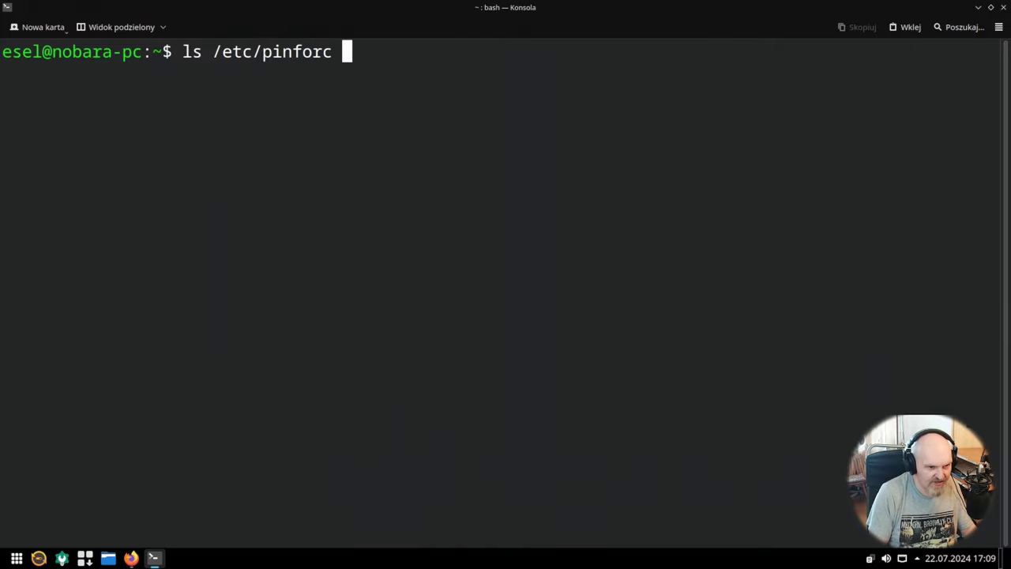
type("q")
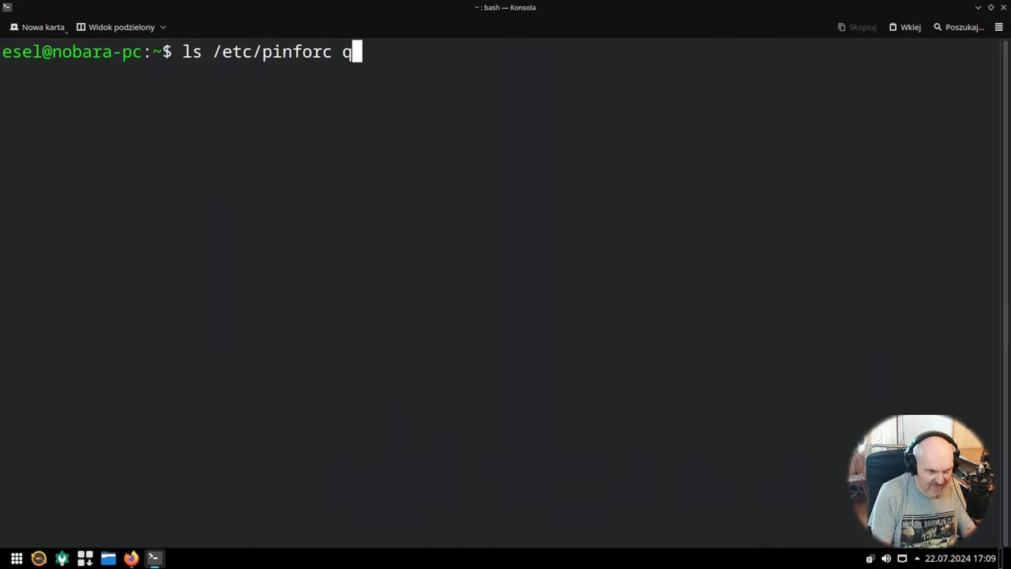
key("BackSpace")
key("BackSpace")
key("BackSpace")
key("BackSpace")
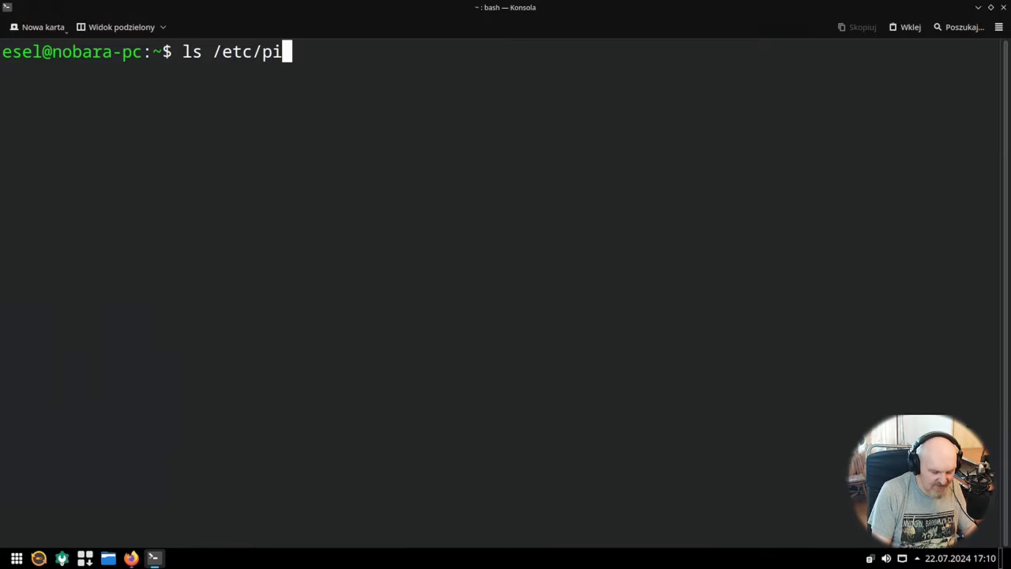
type("pie")
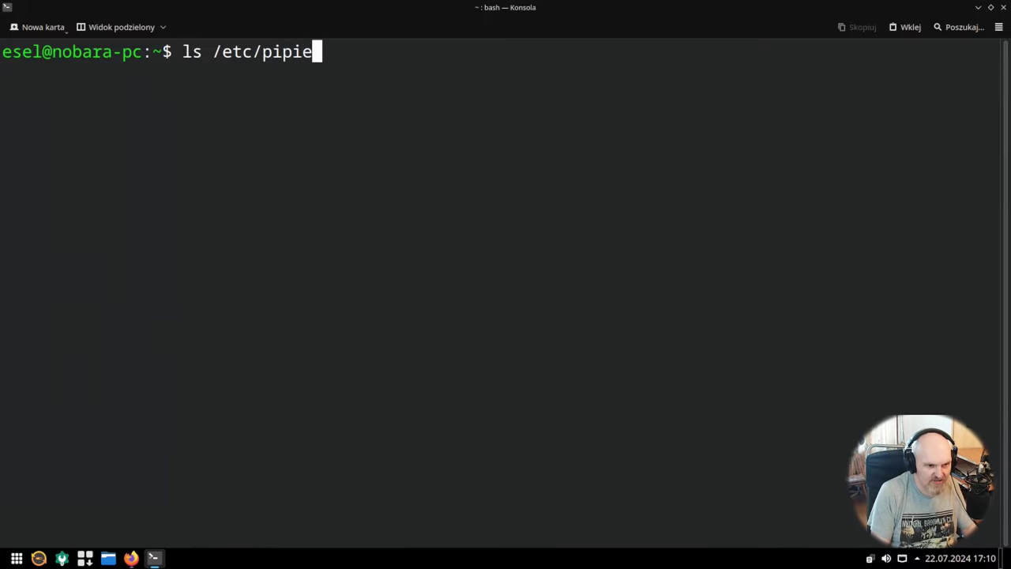
key("BackSpace")
key("BackSpace")
key("BackSpace")
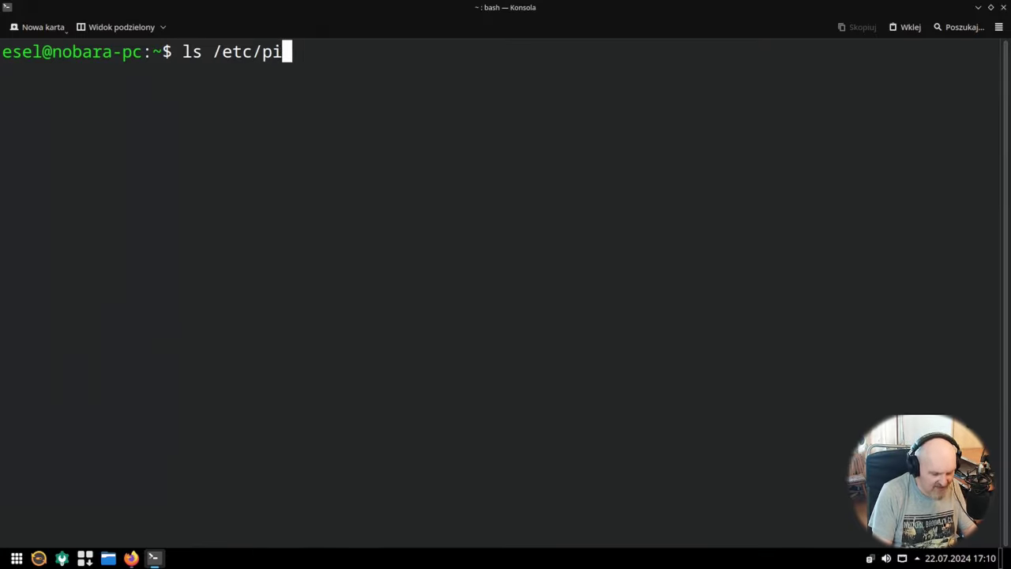
type("pewire")
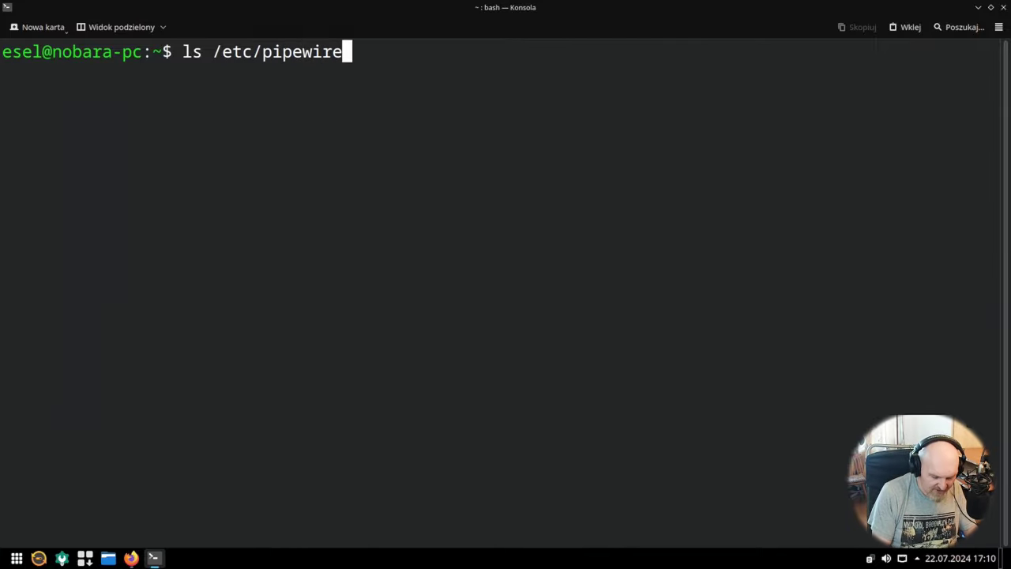
type("/")
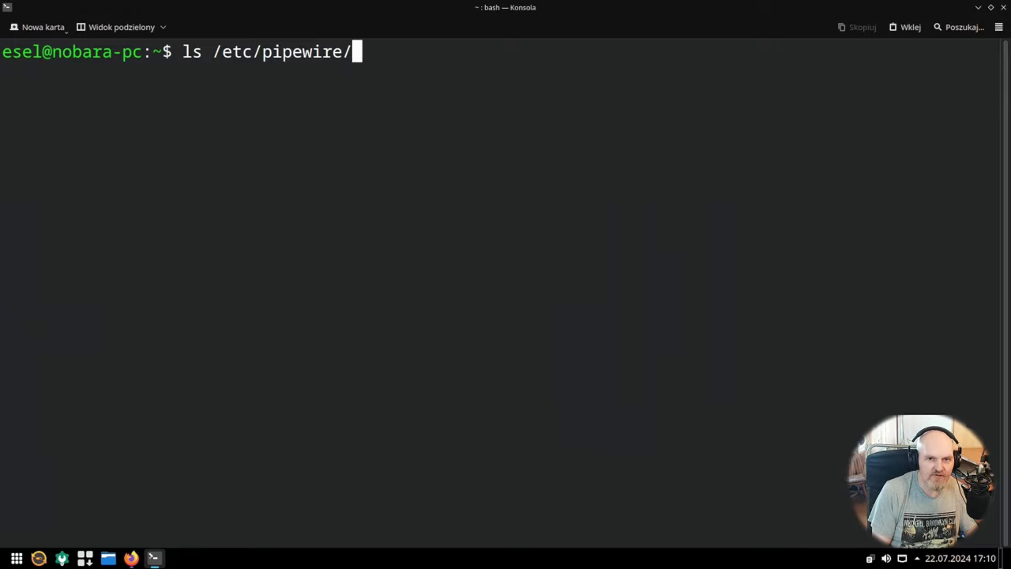
type("pip")
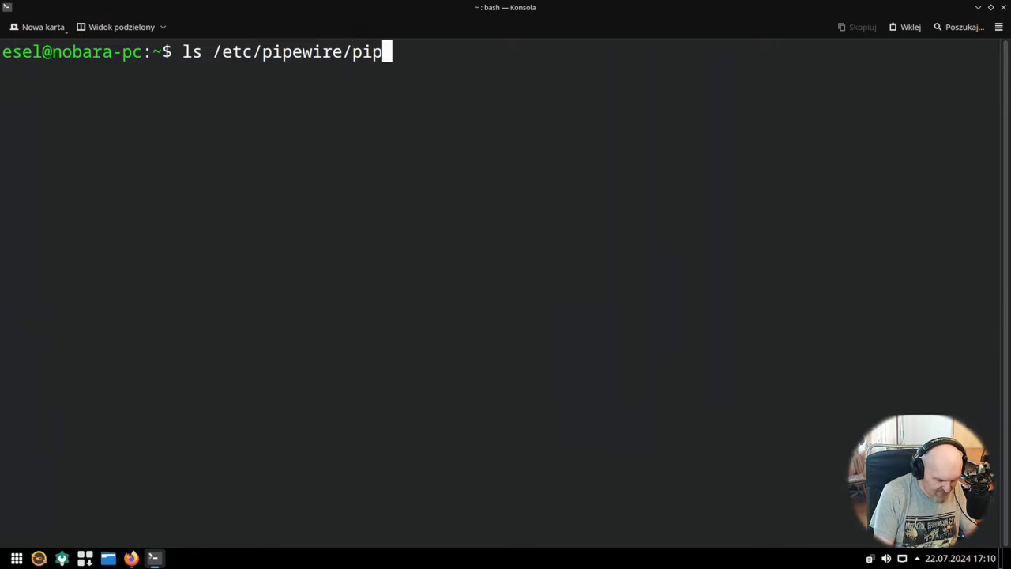
type("ewire.co")
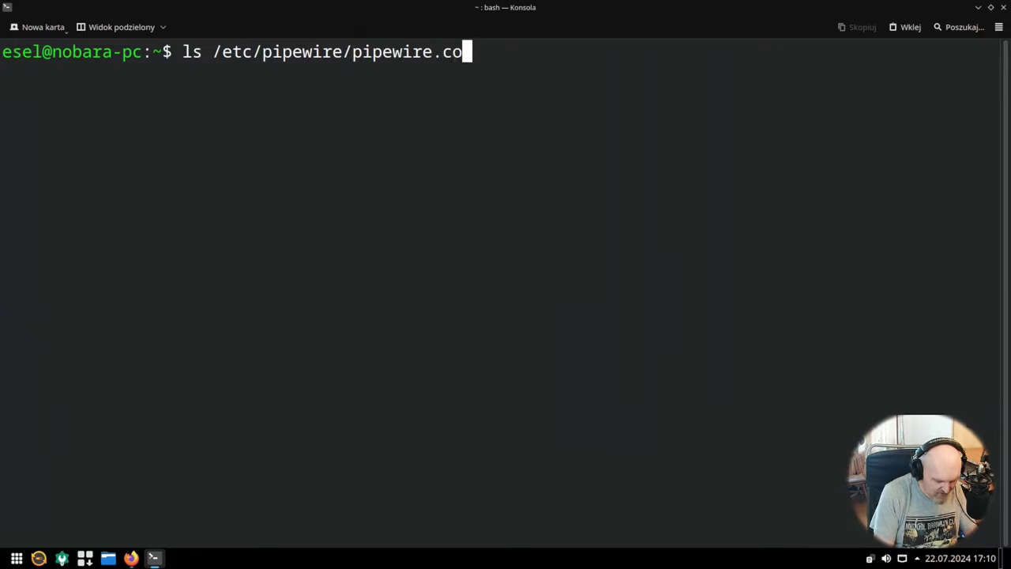
type("ng")
key("BackSpace")
type("f")
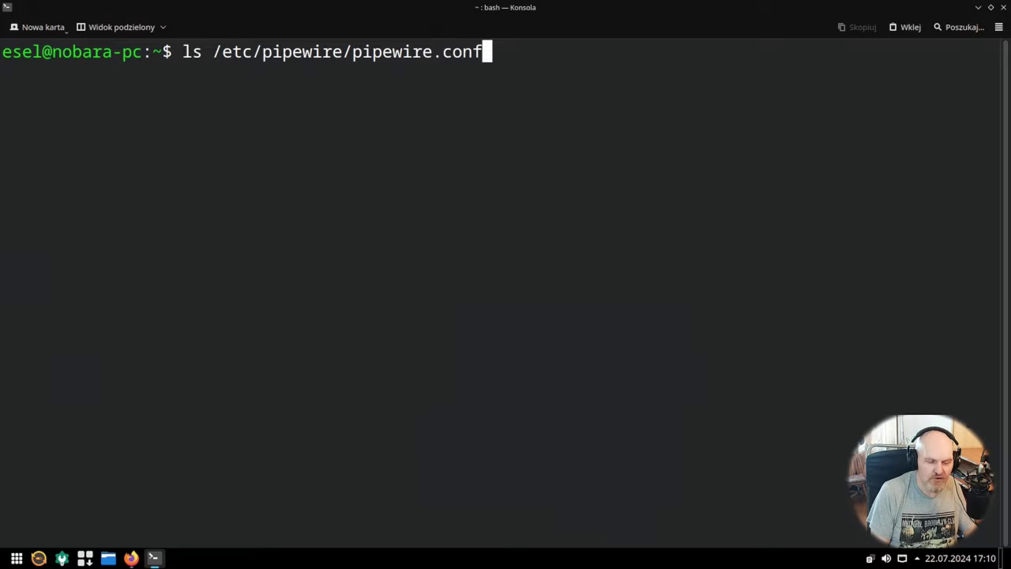
key("ctrl+Left")
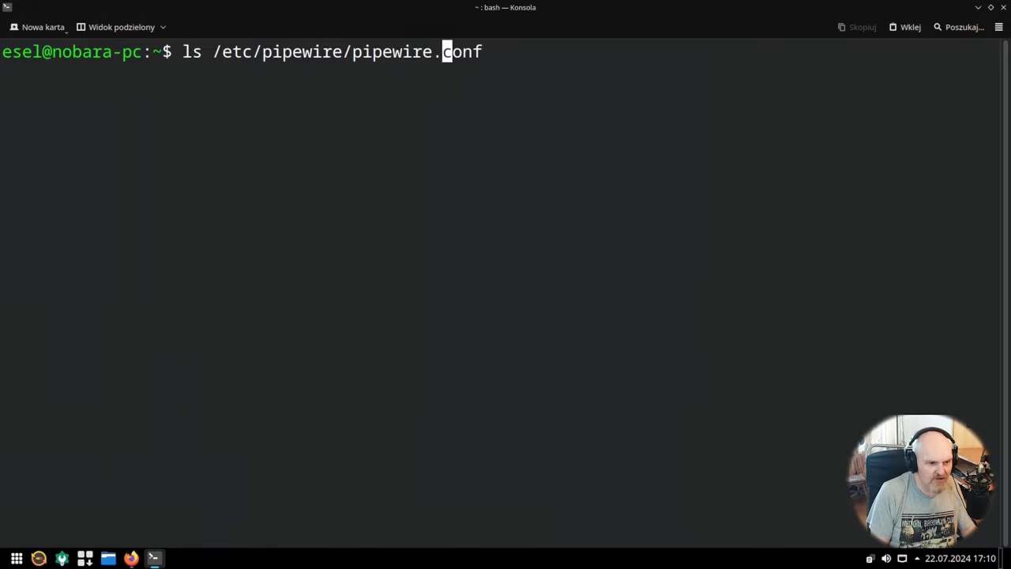
key("ctrl+Left")
key("ctrl+Left")
key("ctrl+Left")
key("ctrl+Left")
key("Delete")
key("Delete")
key("Delete")
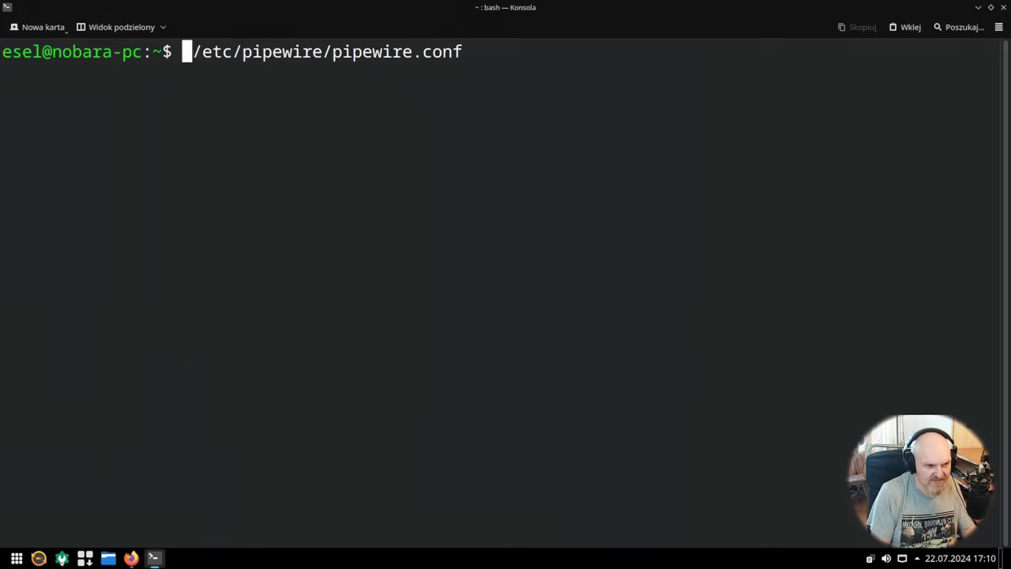
type("cp")
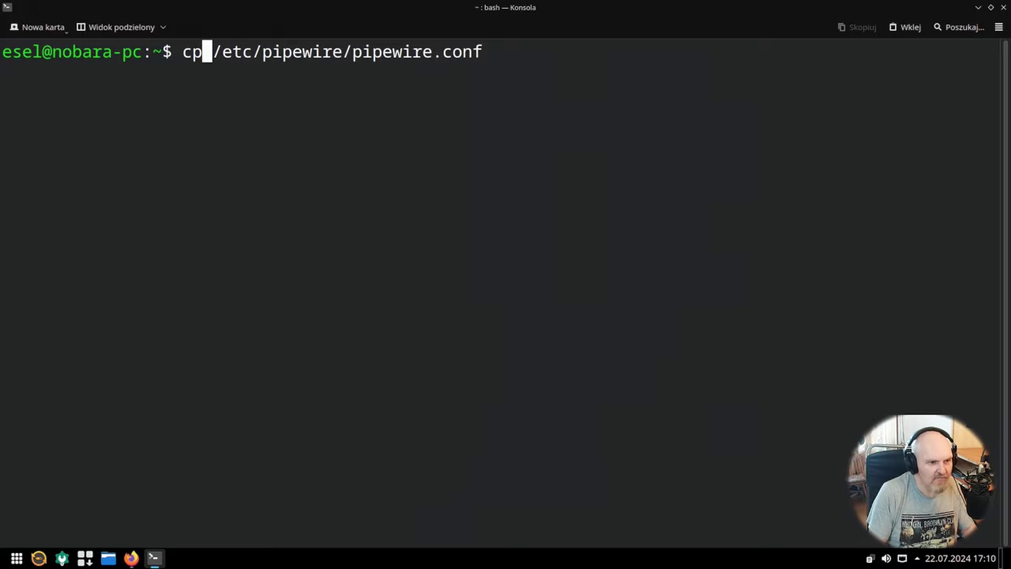
key("ctrl+Right")
key("ctrl+Left")
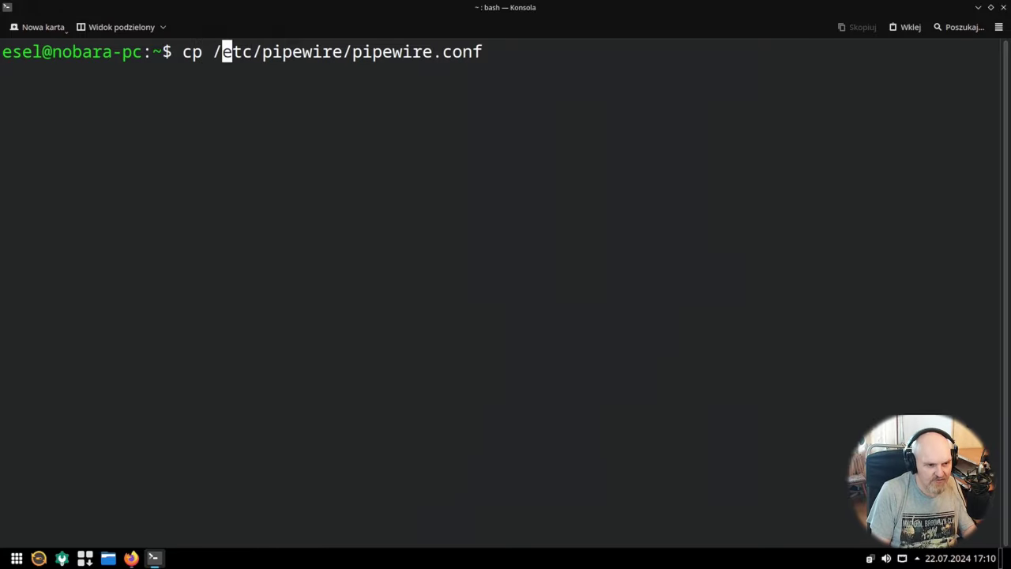
key("ctrl+Left")
type("sud")
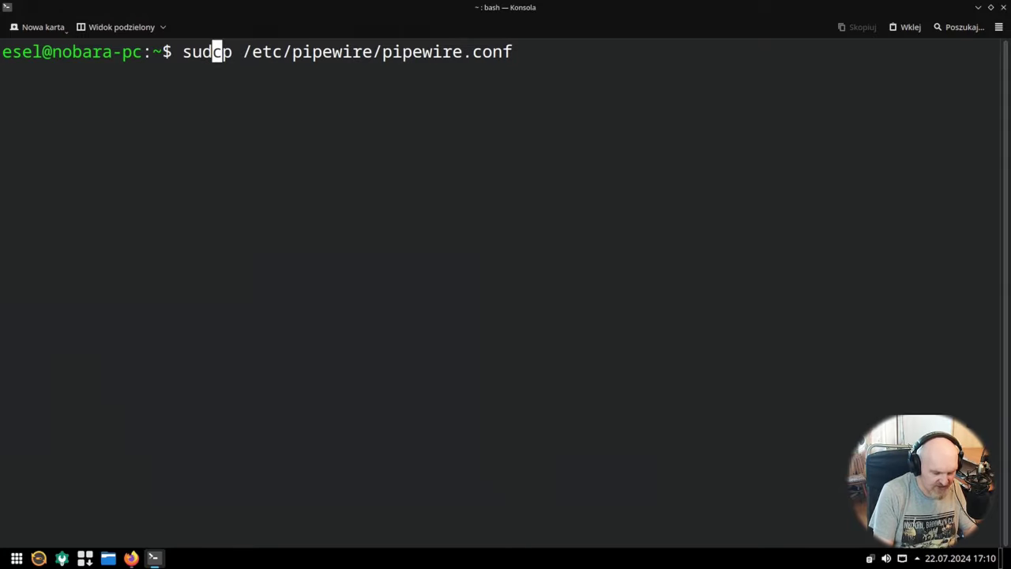
type("o")
key("ctrl+Right")
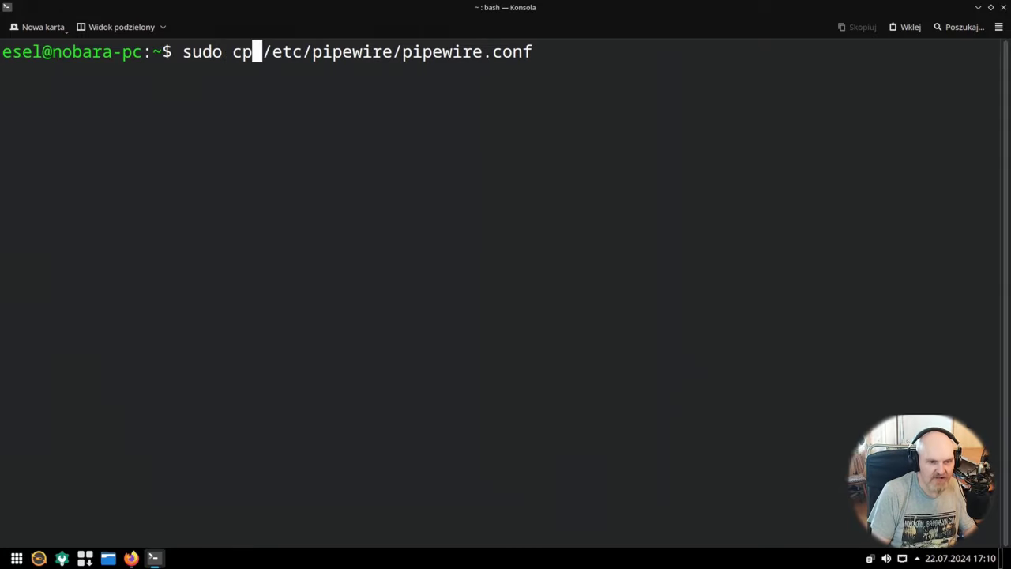
key("End")
type("/")
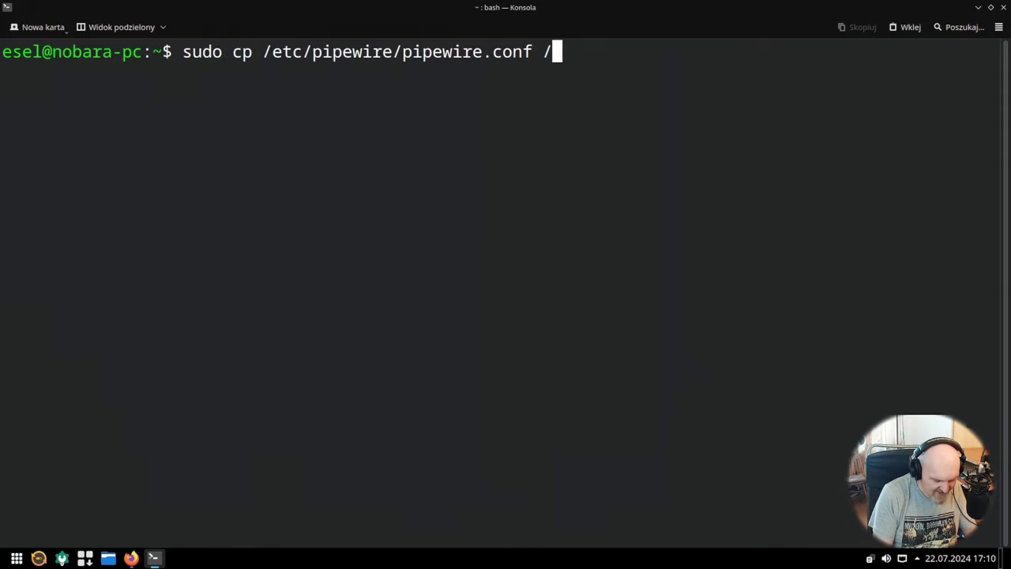
type("urfue9uifu")
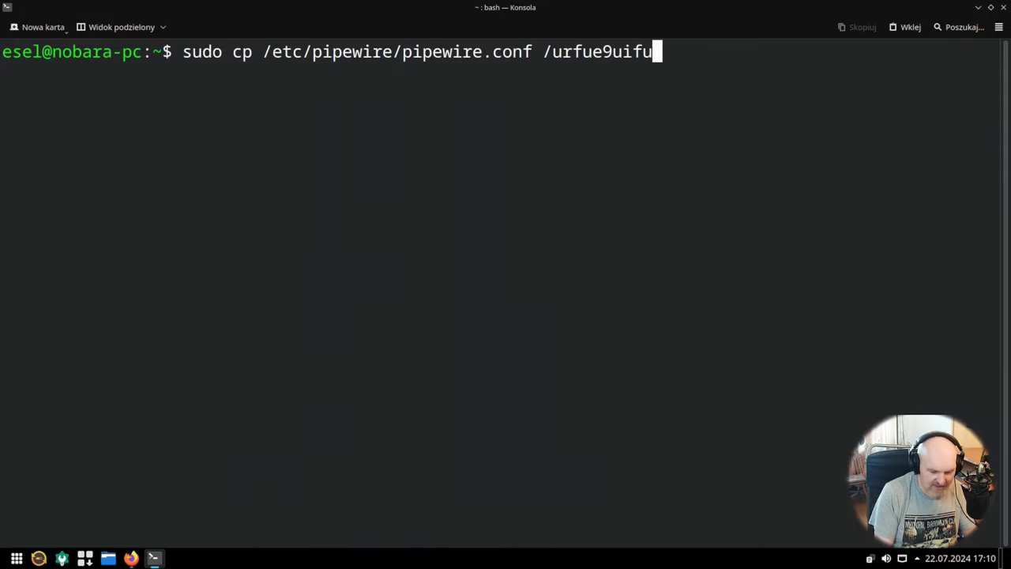
key("BackSpace")
key("BackSpace")
key("BackSpace")
key("BackSpace")
key("BackSpace")
key("BackSpace")
key("BackSpace")
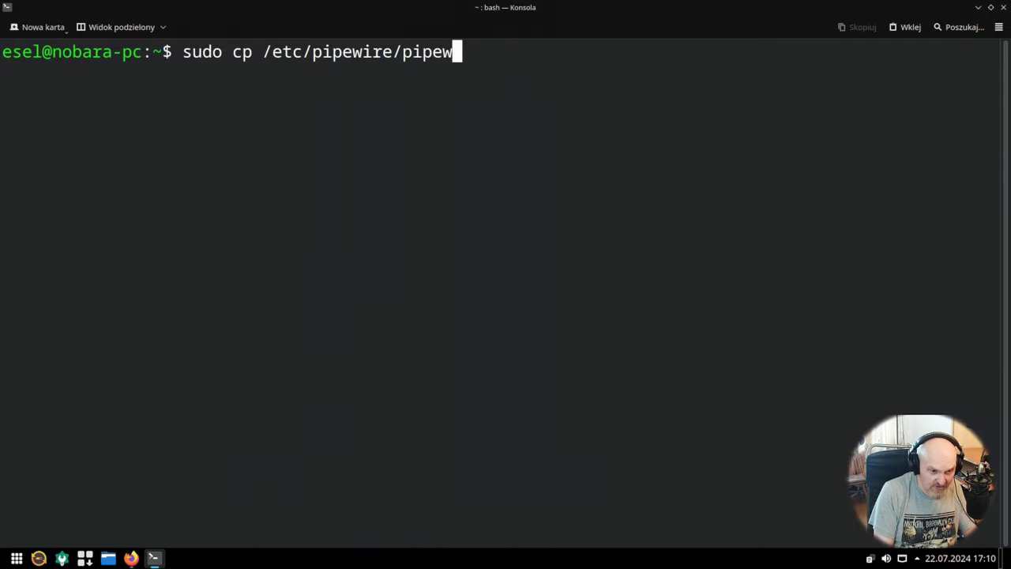
key("BackSpace")
key("BackSpace")
key("BackSpace")
key("BackSpace")
key("BackSpace")
key("BackSpace")
key("BackSpace")
key("BackSpace")
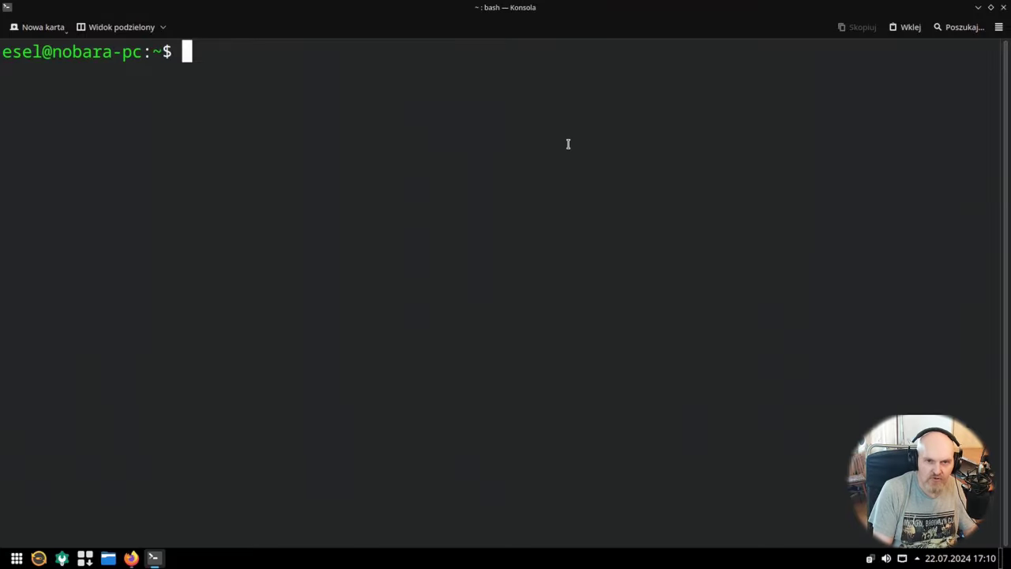
Step: Build an ls command for ~/.config/pipewire/pipewire.conf with Tab completion
type("ls ~/.conf")
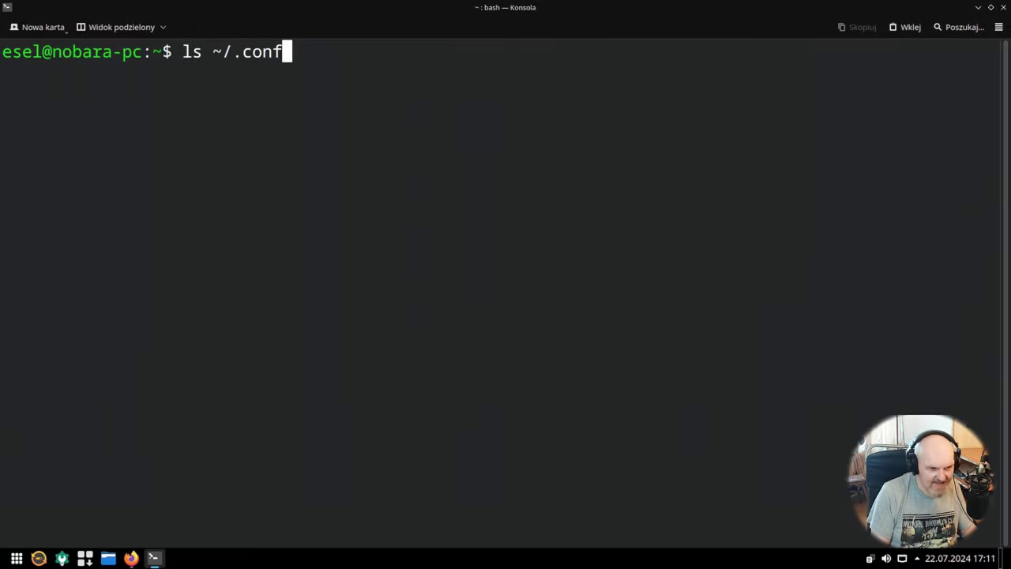
key("Tab")
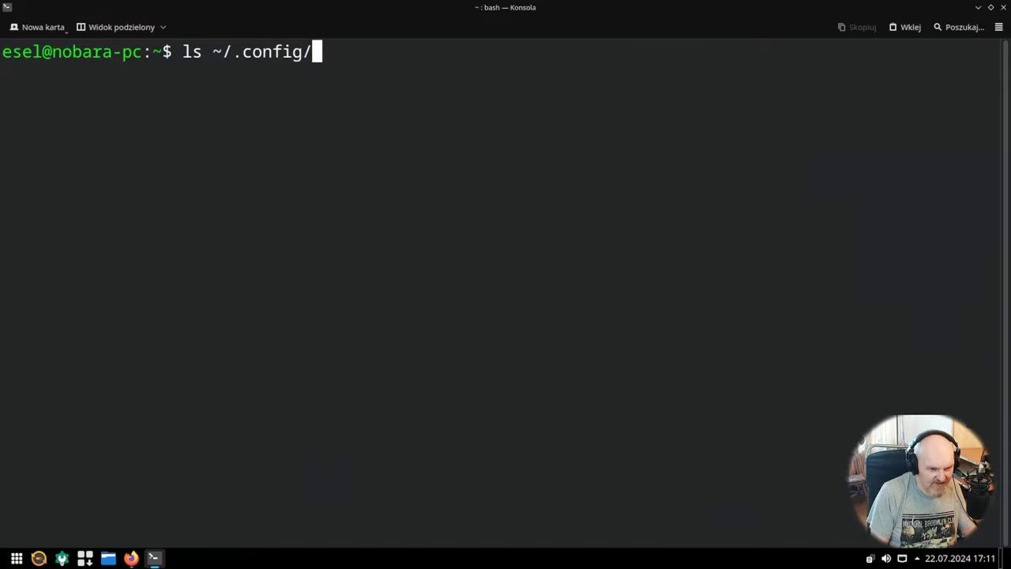
type("pi0")
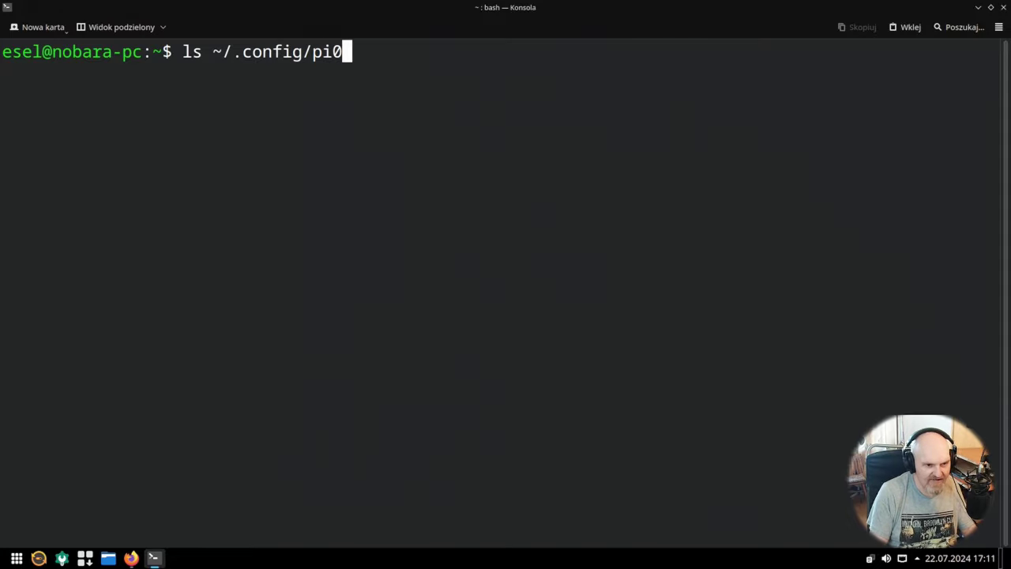
type("=")
key("BackSpace")
key("BackSpace")
key("Tab")
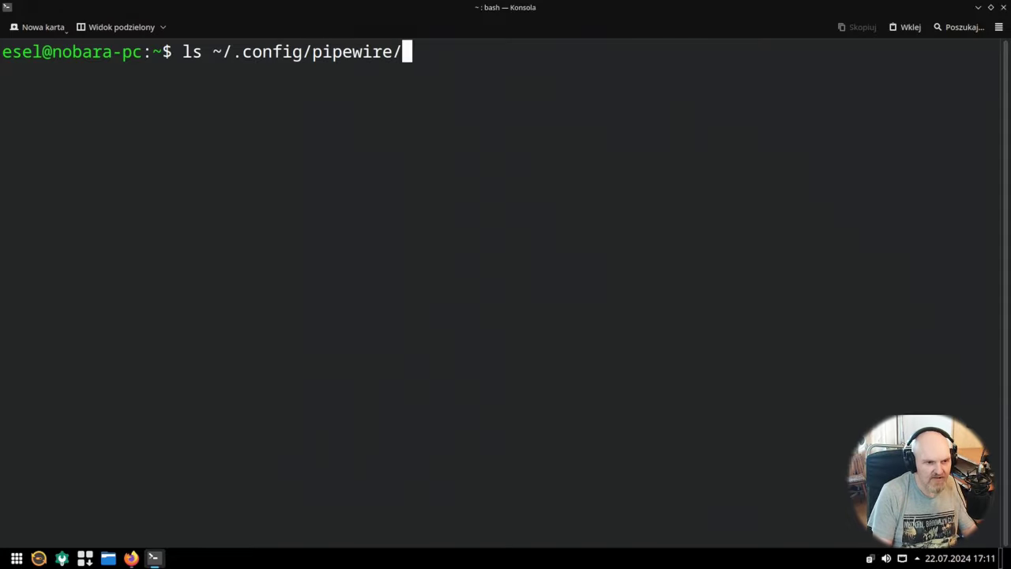
key("Tab")
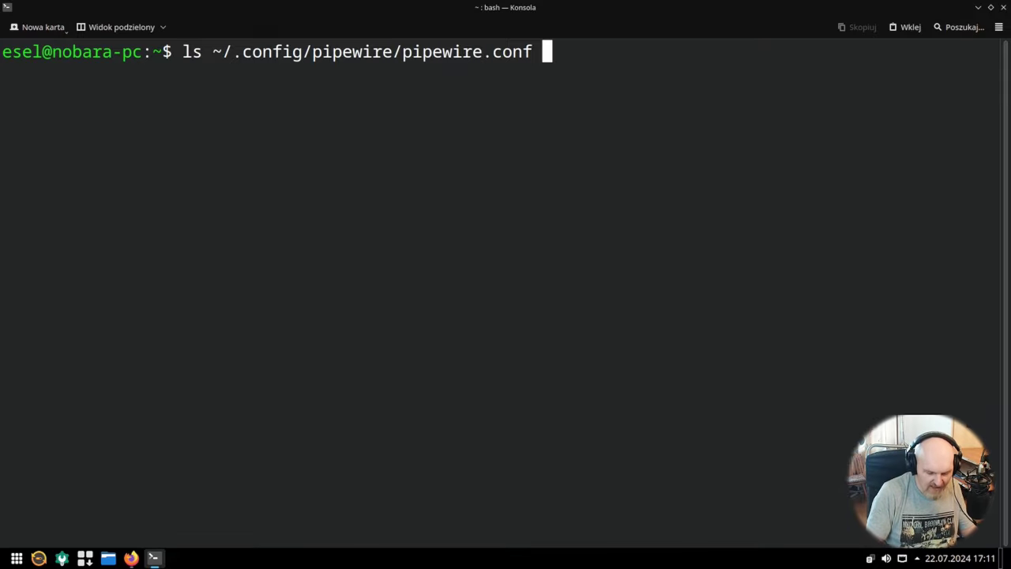
key("BackSpace")
Step: Review the path, then erase it from the listing command
key("Left")
key("Left")
key("Left")
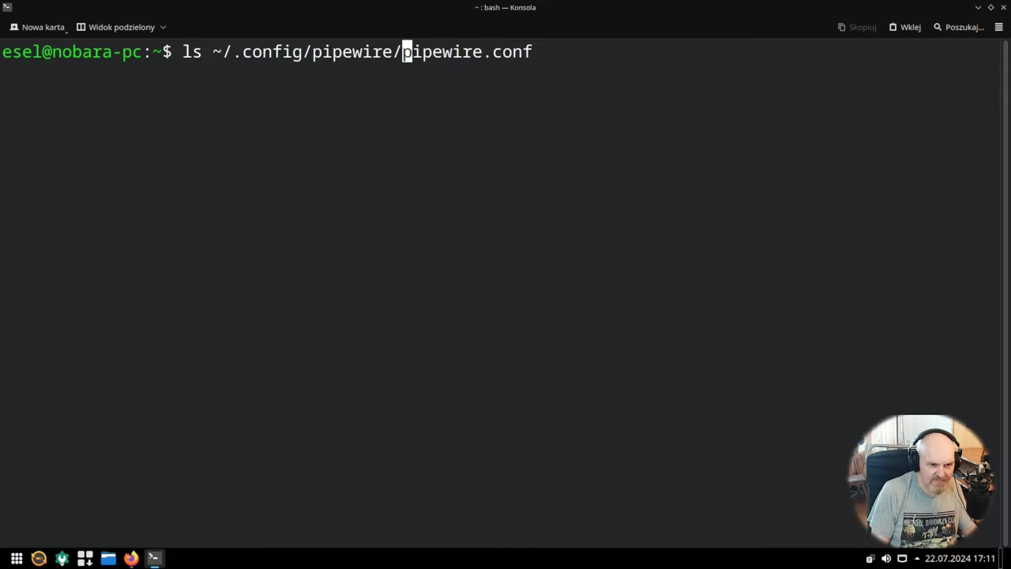
key("Left")
key("Left")
key("Left")
key("Right")
key("Right")
key("Right")
key("Right")
key("Right")
key("Right")
key("Right")
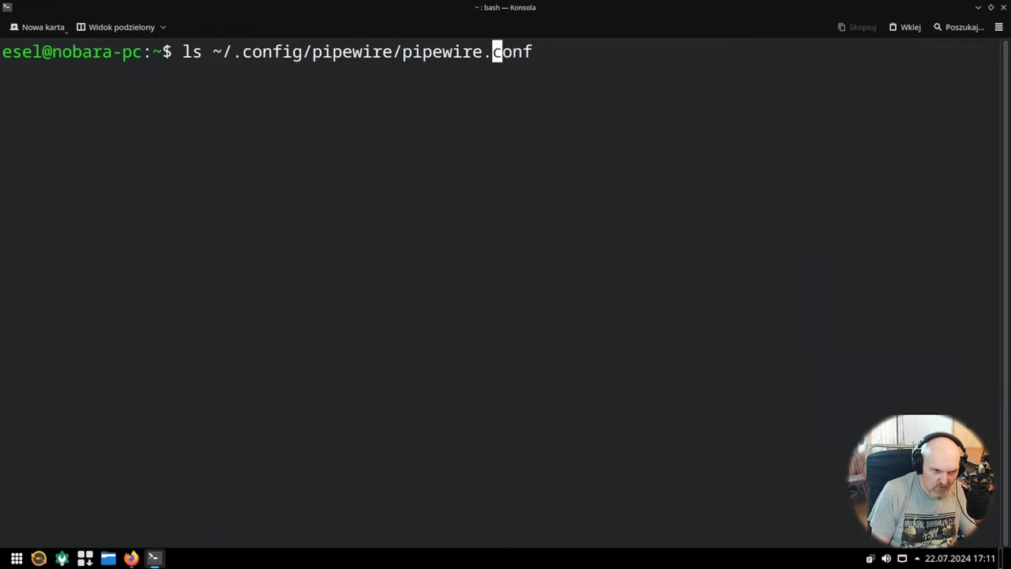
key("Right")
key("Right")
key("Right")
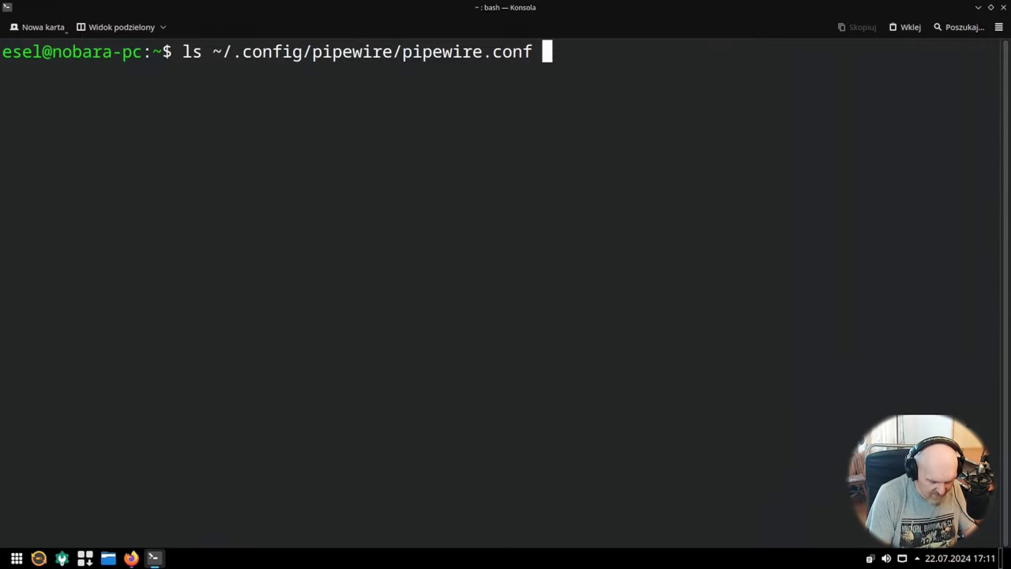
key("BackSpace")
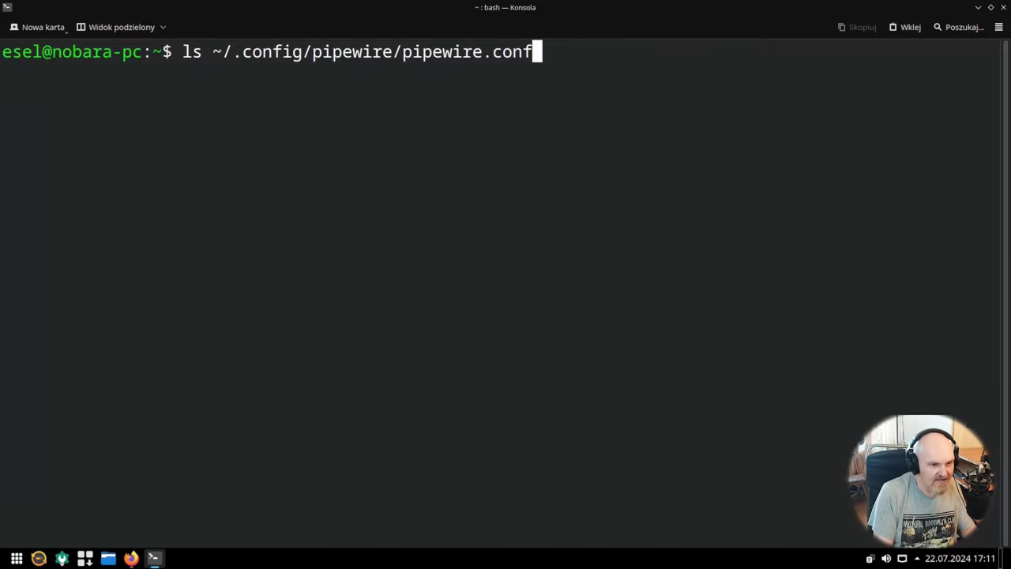
key("BackSpace")
key("BackSpace")
key("BackSpace")
key("BackSpace")
key("BackSpace")
key("BackSpace")
key("BackSpace")
key("BackSpace")
key("BackSpace")
Step: Recall the sudo cp command and try an /etc/pipewire.conf destination, then erase it
key("Up")
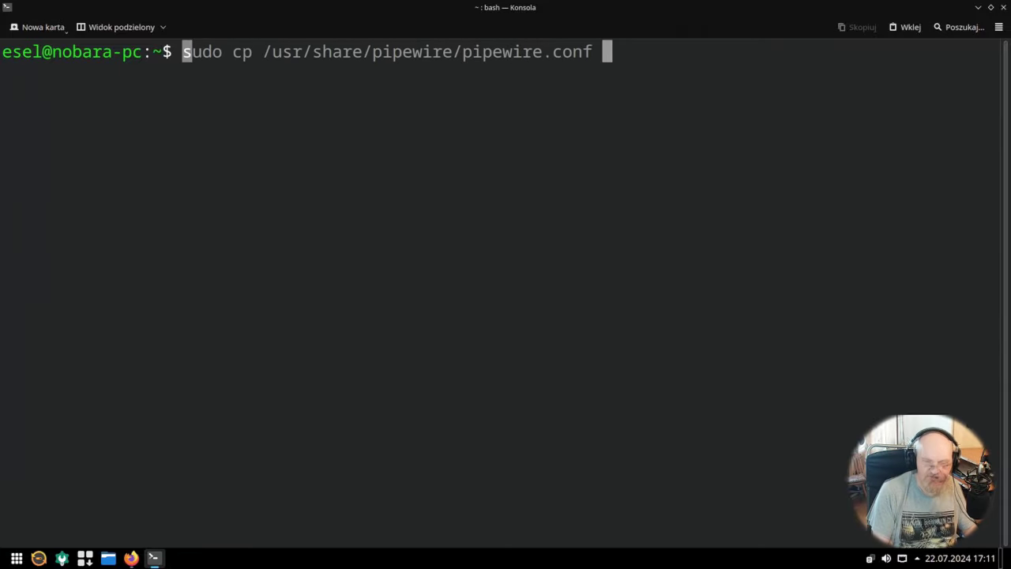
key("Left")
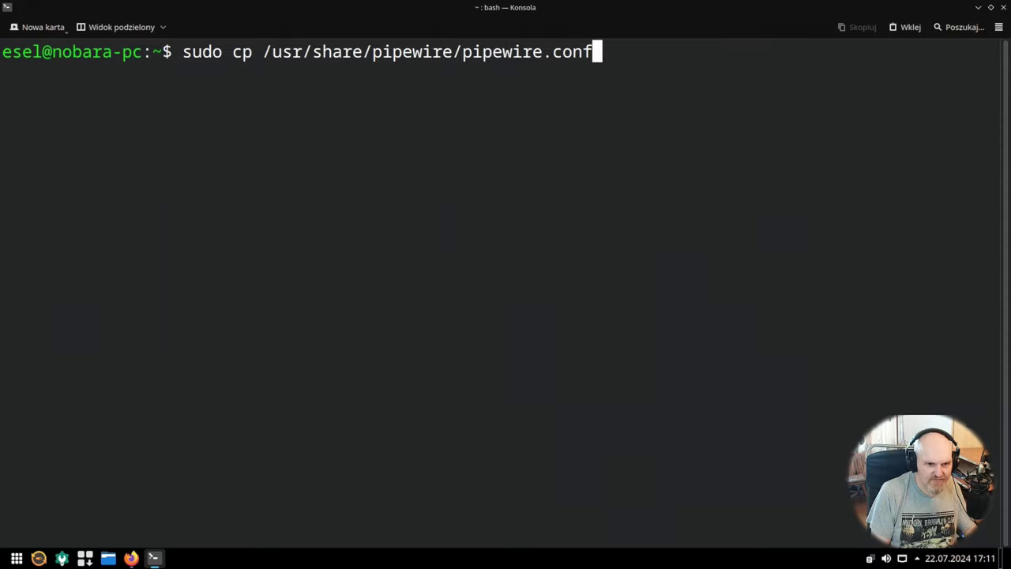
key("Left")
key("Left")
key("Left")
key("Left")
key("Left")
key("Left")
key("Right")
key("Right")
key("Right")
key("Right")
key("Right")
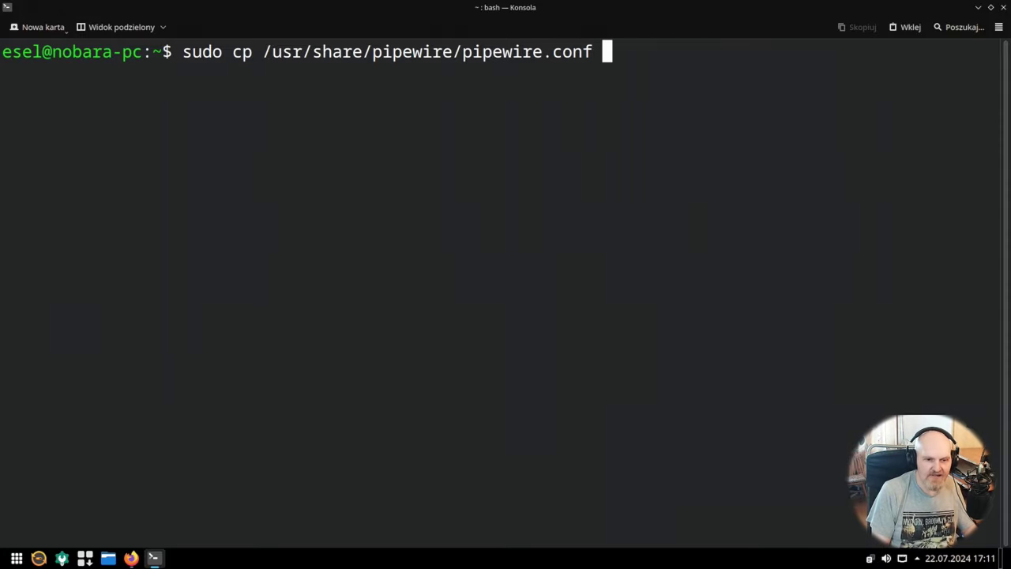
type("/")
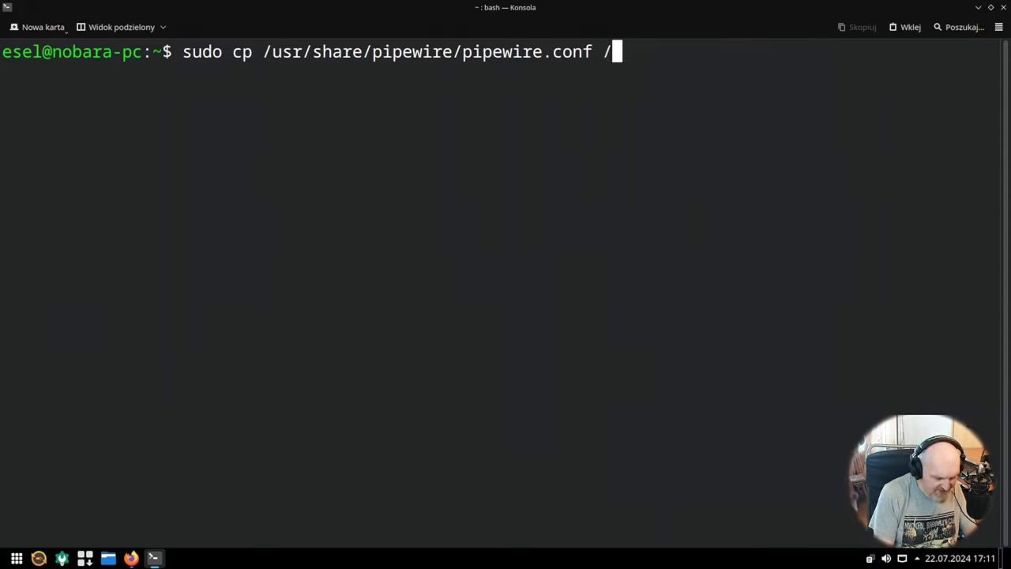
type("etc")
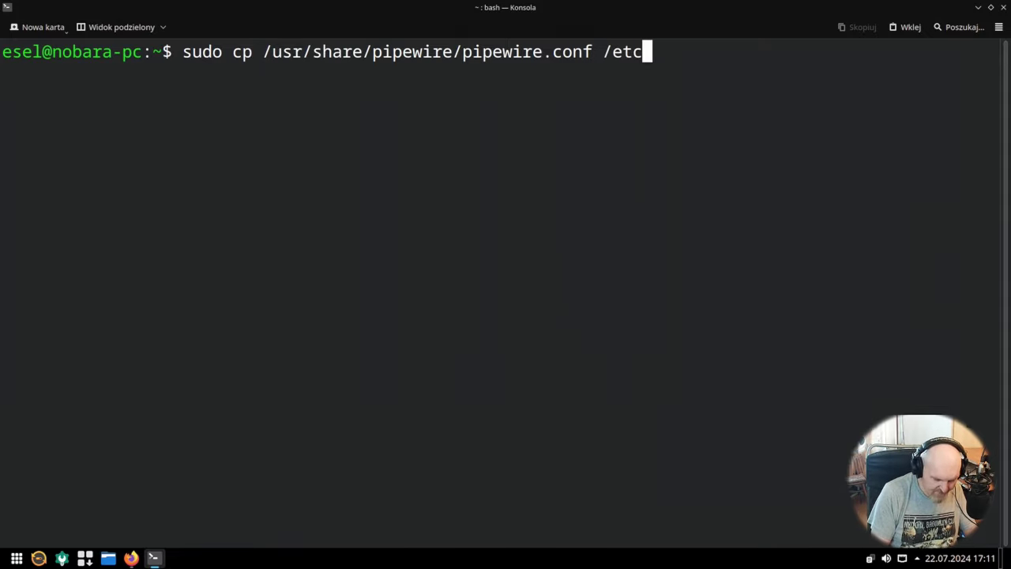
type("/p")
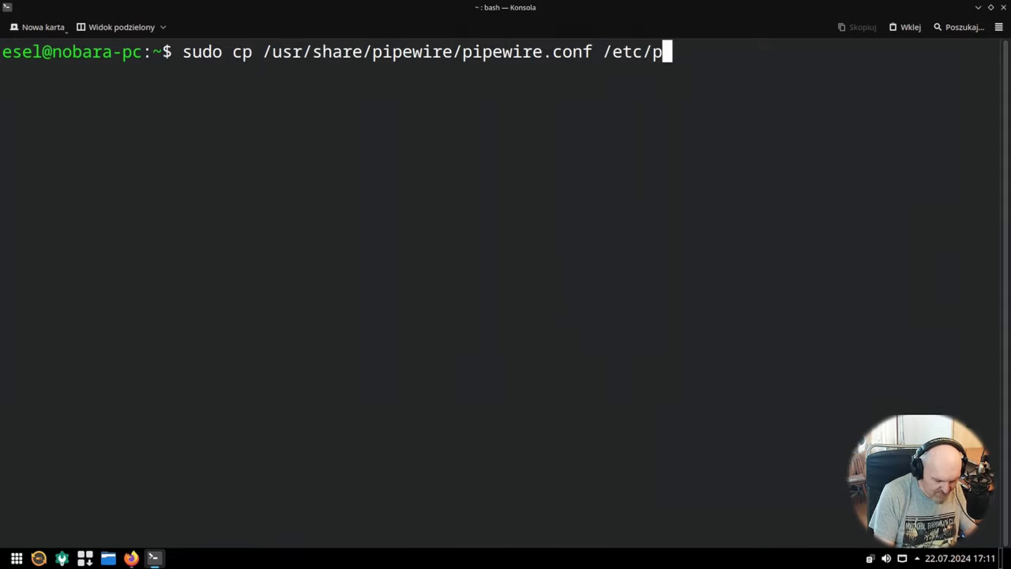
type("ip[ewir")
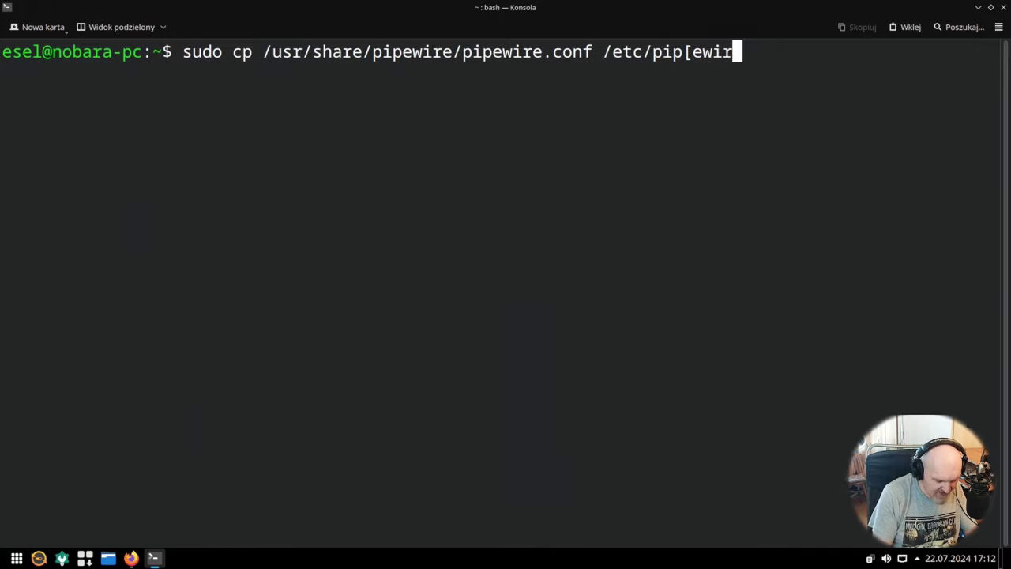
type("e.conf")
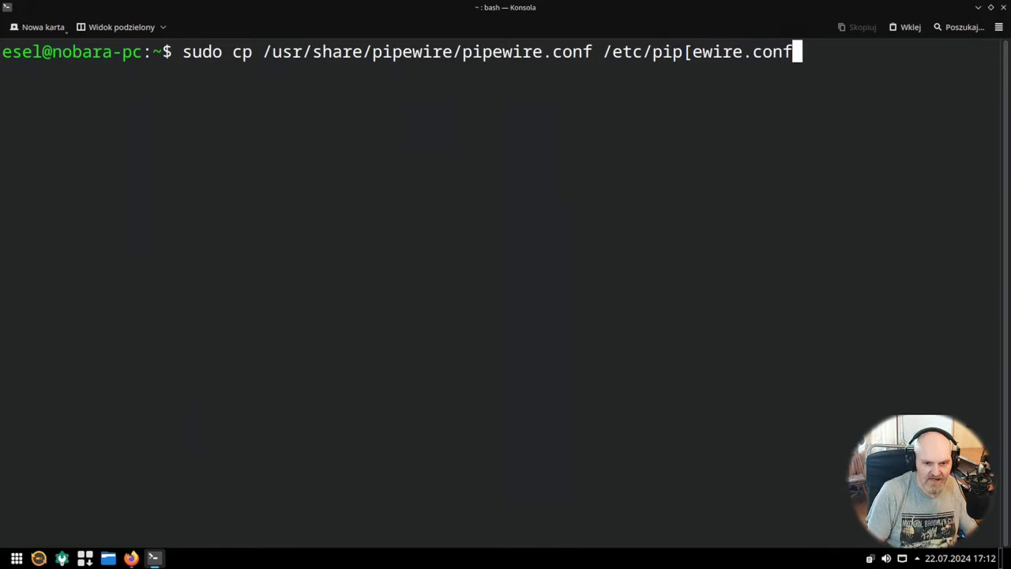
key("Left")
key("Left")
key("Left")
key("Left")
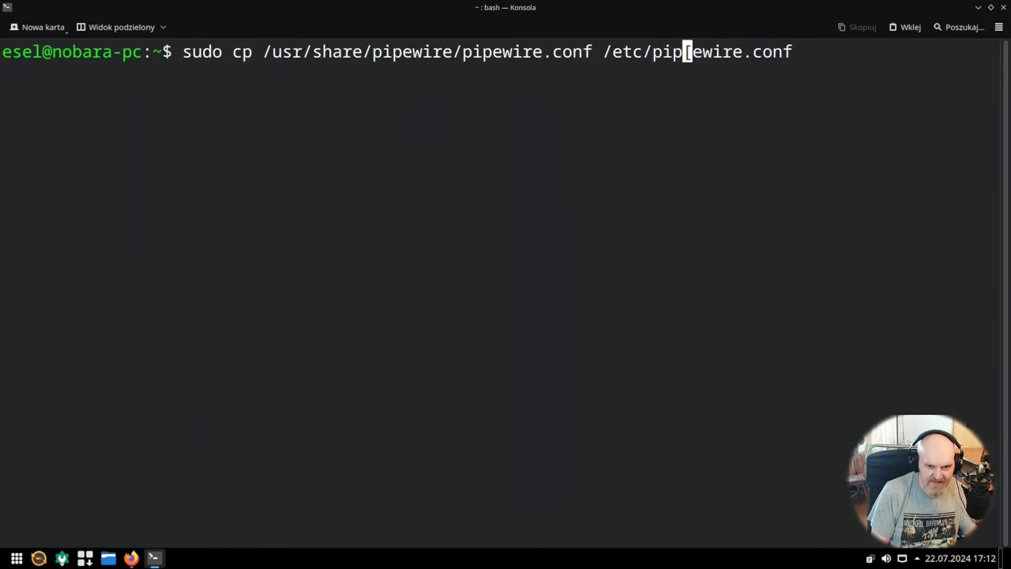
key("Delete")
key("Right")
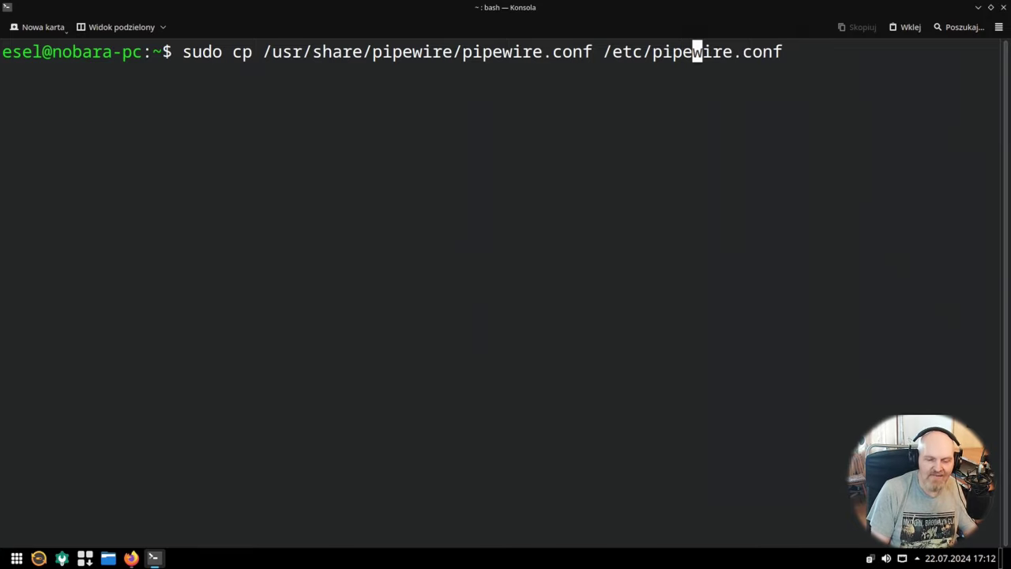
key("Right")
key("Right")
key("Right")
key("Right")
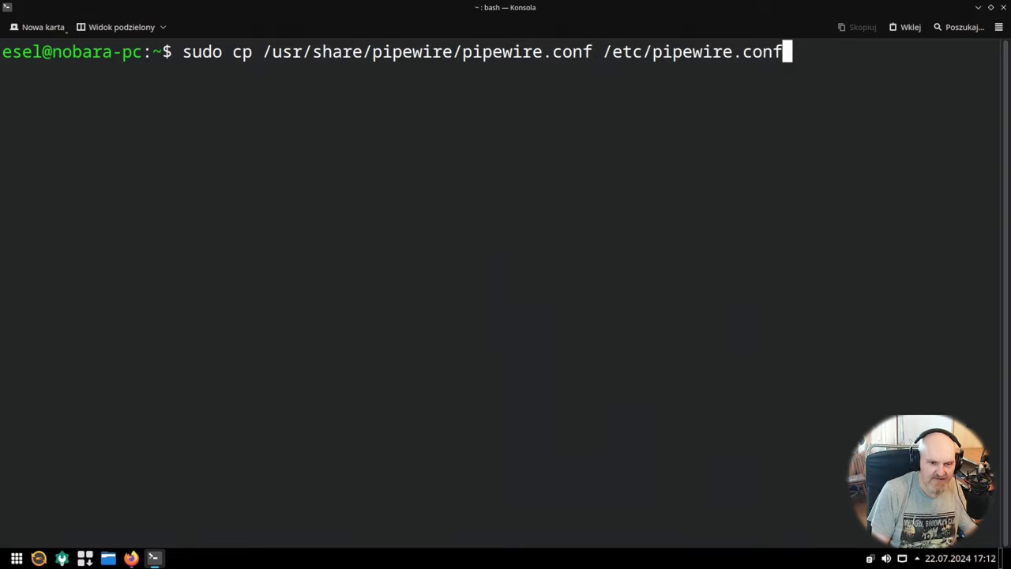
key("BackSpace")
key("BackSpace")
key("BackSpace")
key("BackSpace")
key("BackSpace")
key("BackSpace")
key("BackSpace")
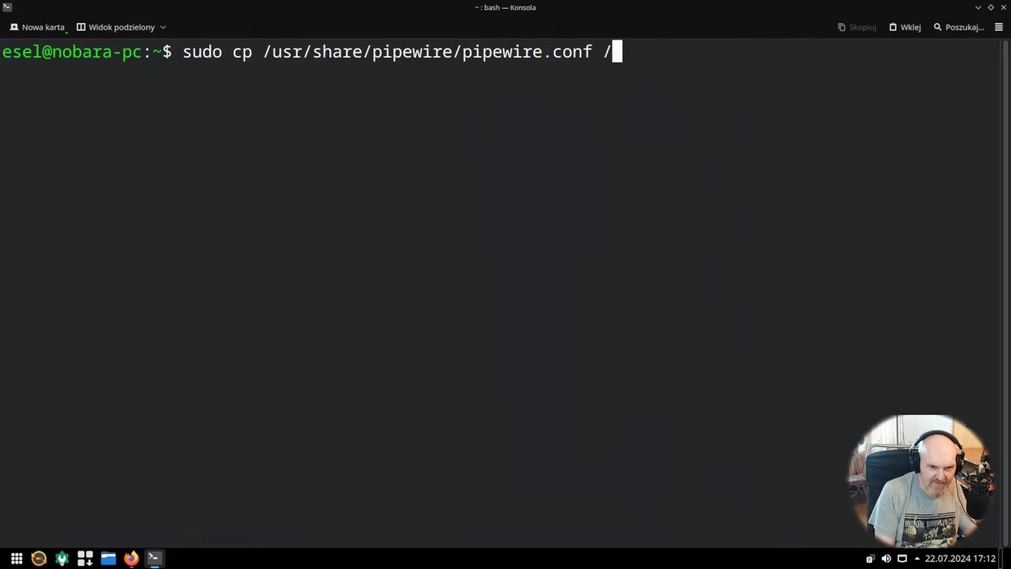
key("BackSpace")
key("BackSpace")
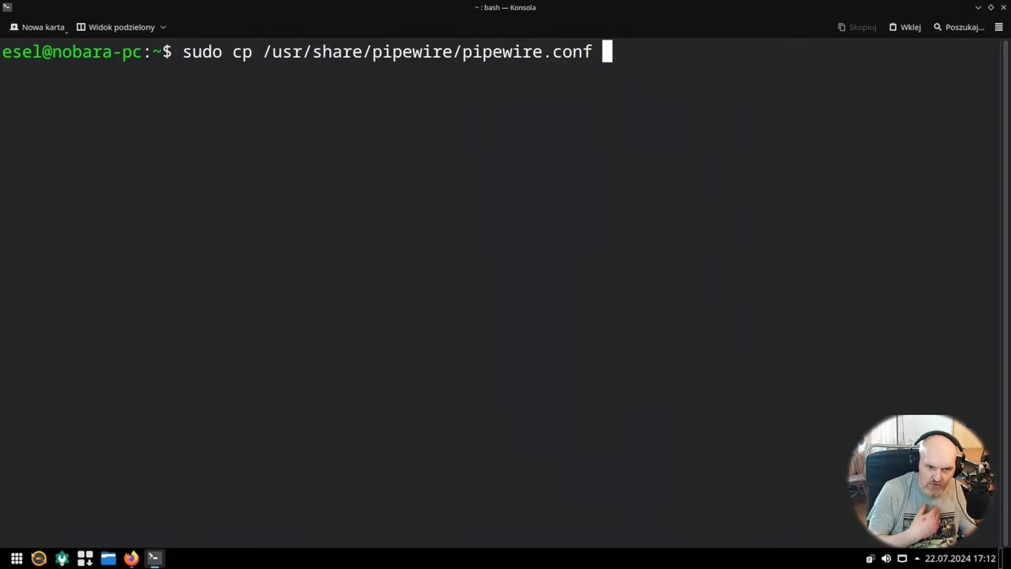
Step: Complete the destination as ~/.config/pipewire/pipewire.conf, then cancel the command and clear the screen
type("~/")
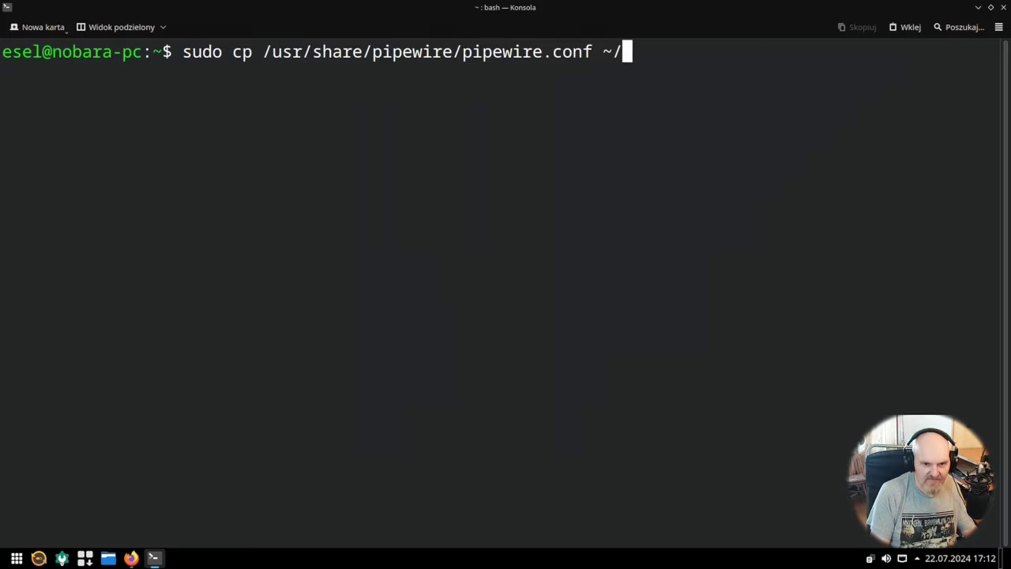
type(".")
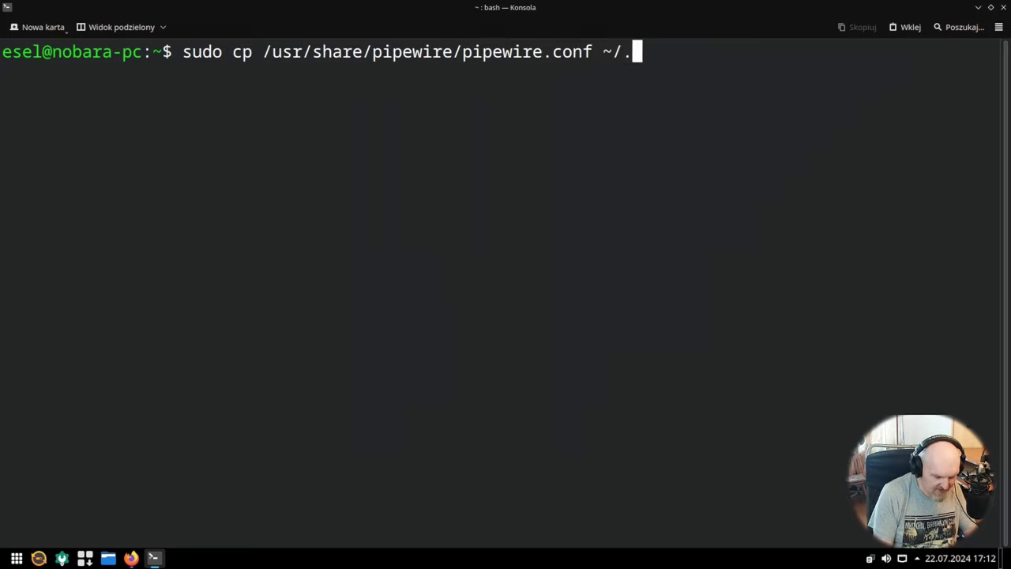
type("conf")
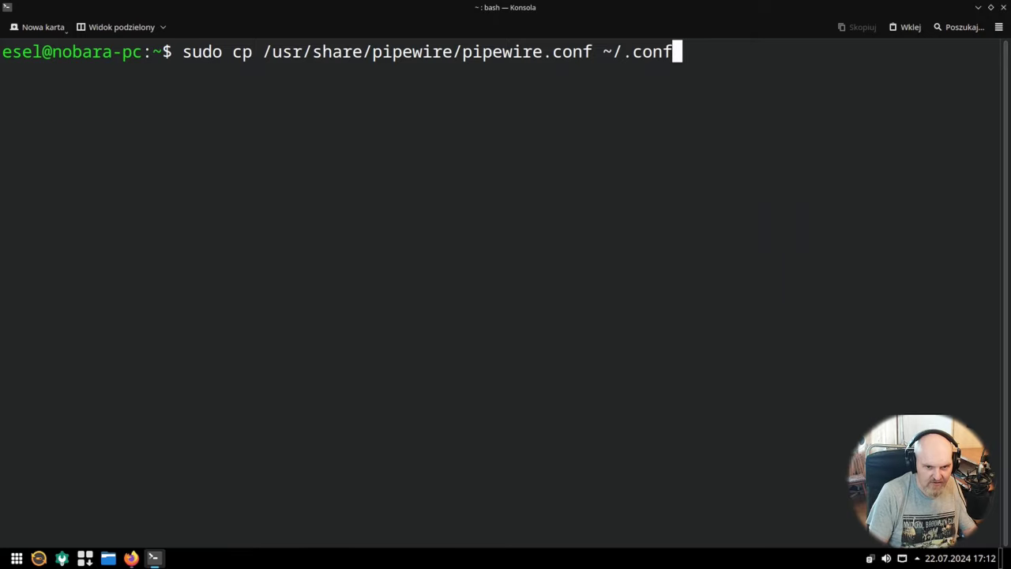
type("ig/")
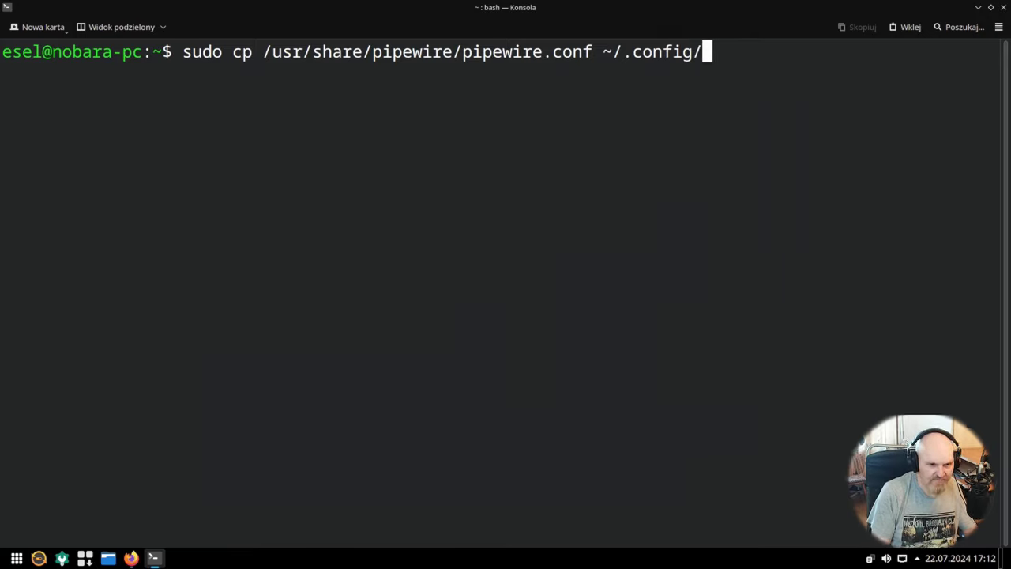
type("p")
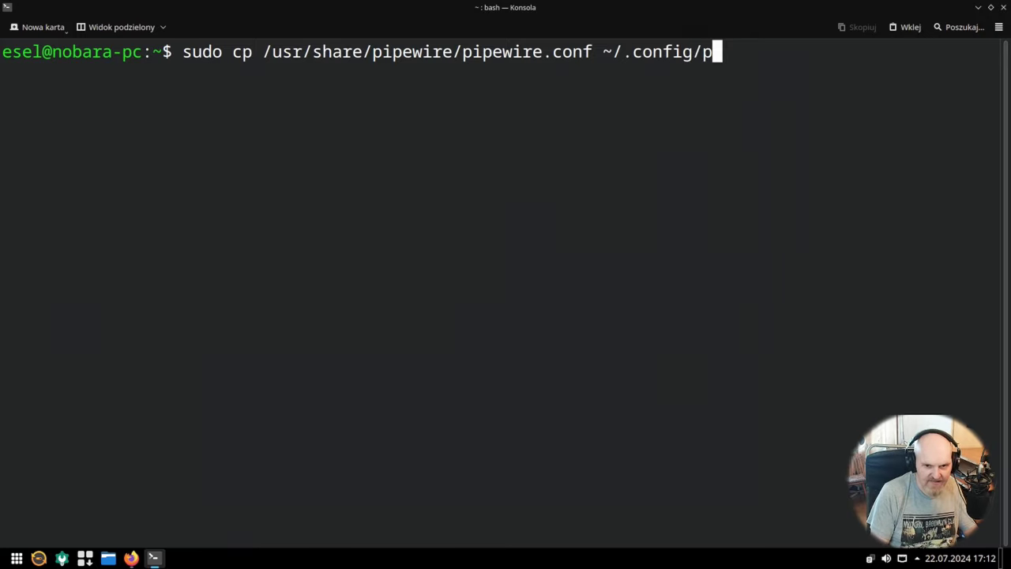
key("Tab")
key("Tab")
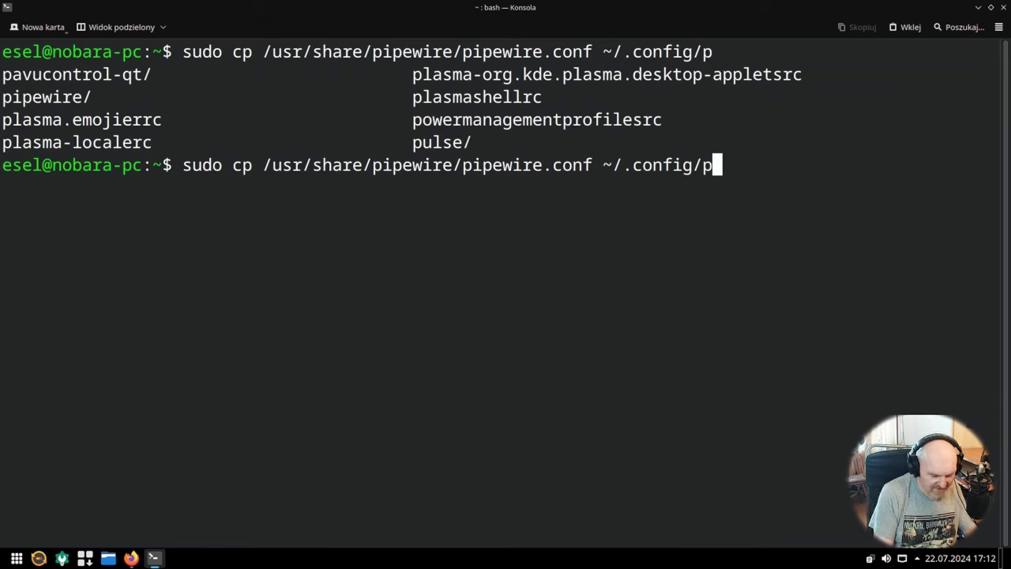
type("i")
key("Tab")
key("Tab")
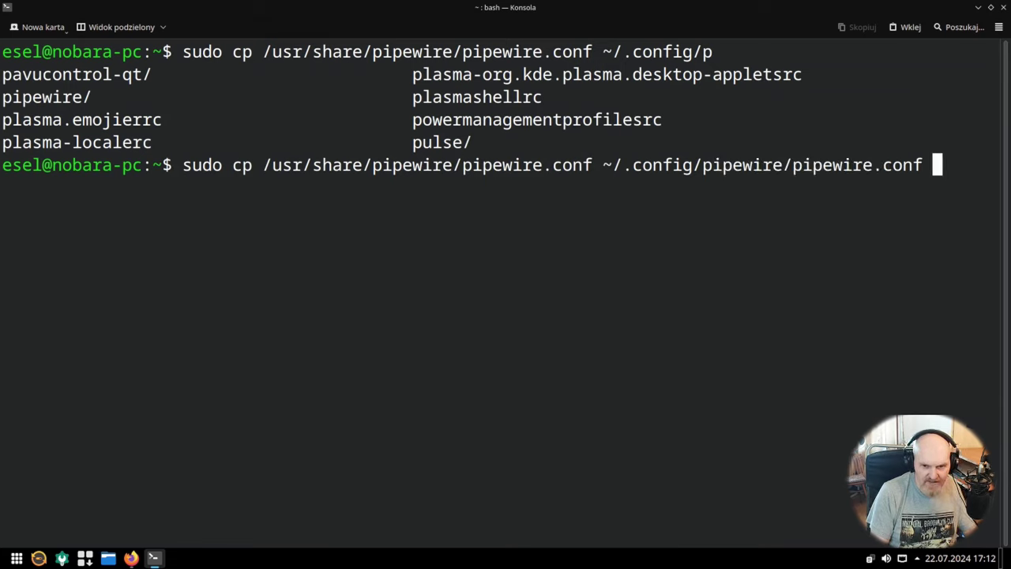
key("Left")
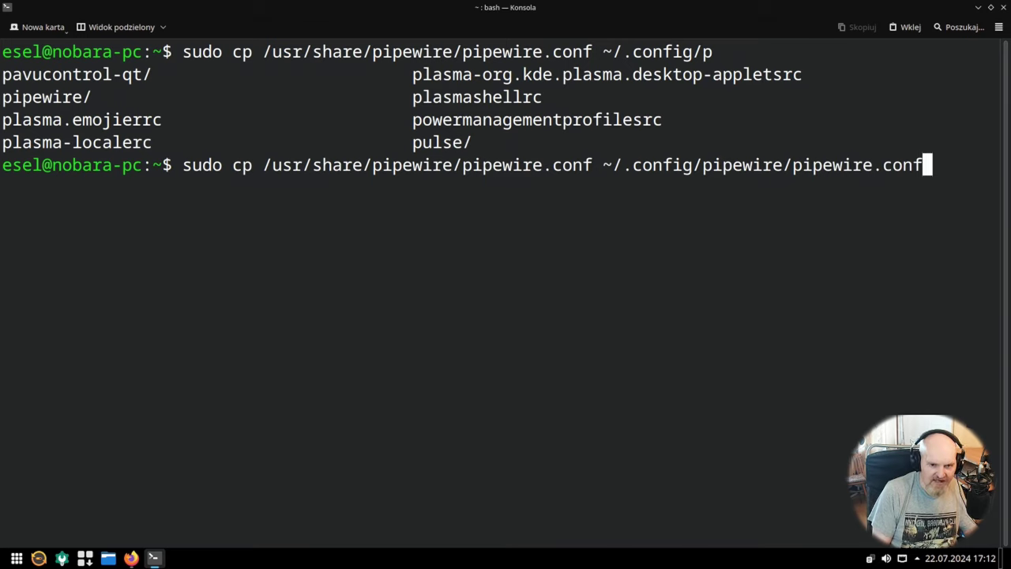
key("Left")
key("Left")
key("Left")
key("Left")
key("Left")
key("Left")
key("Left")
key("Left")
key("Left")
key("Left")
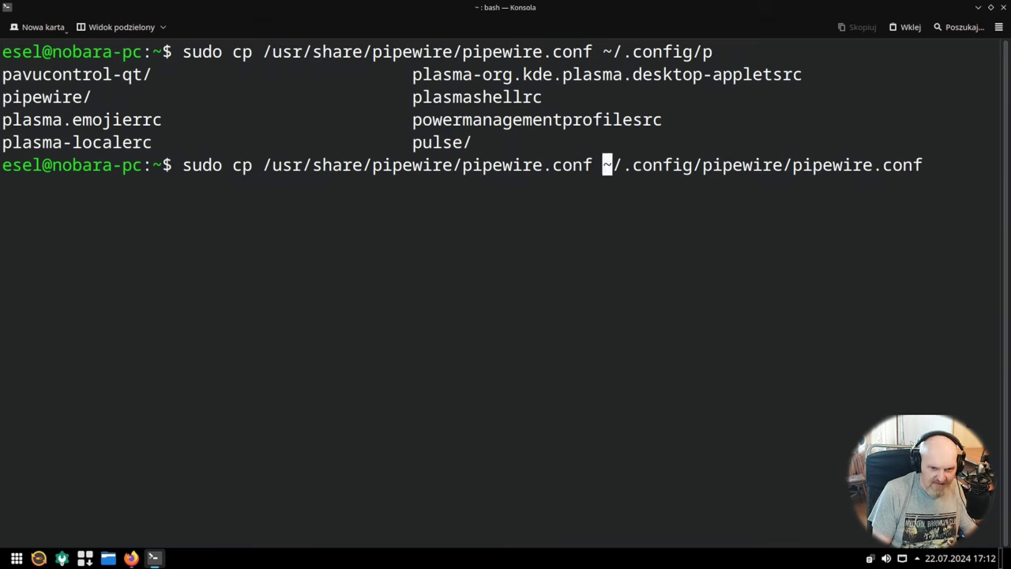
key("Left")
key("Right")
key("Right")
key("Right")
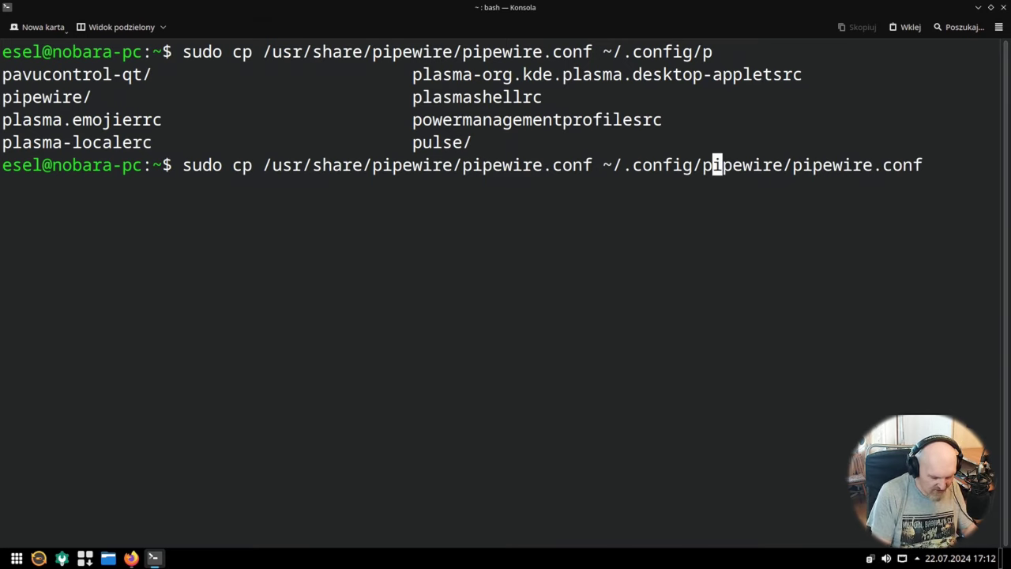
key("ctrl+c")
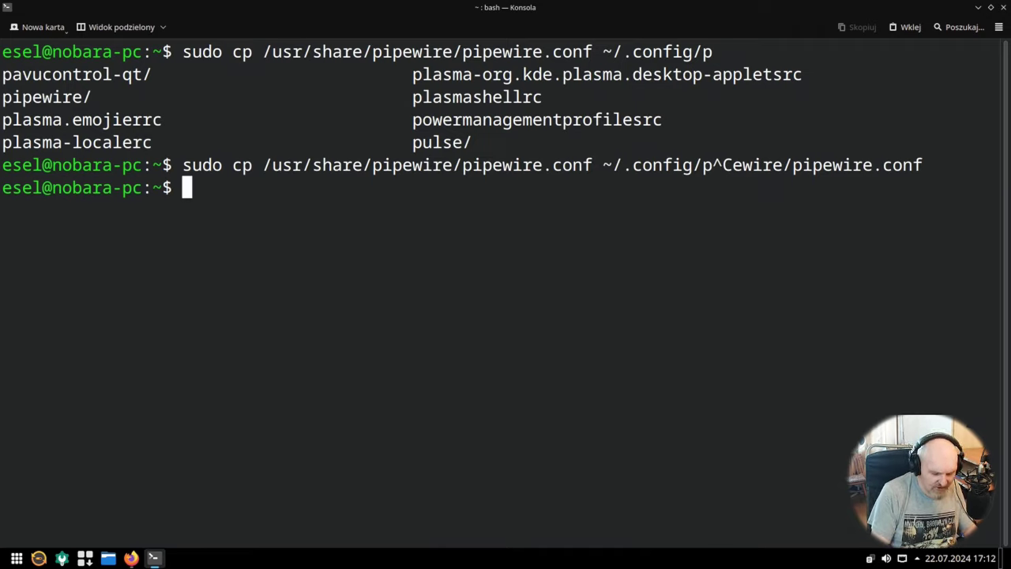
key("ctrl+l")
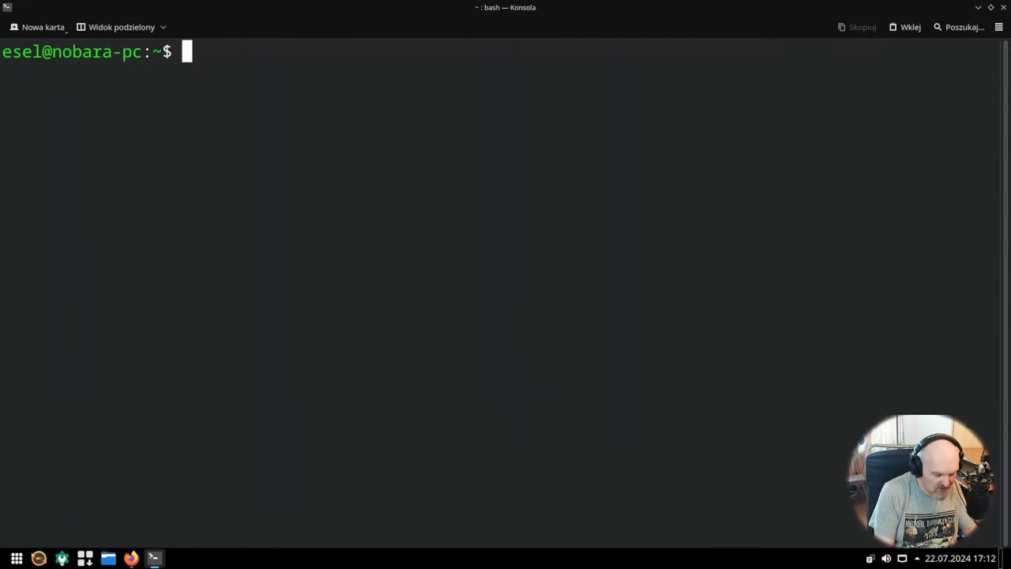
Step: Open ~/.config/pipewire/pipewire.conf in nano using Tab completion
type("nano")
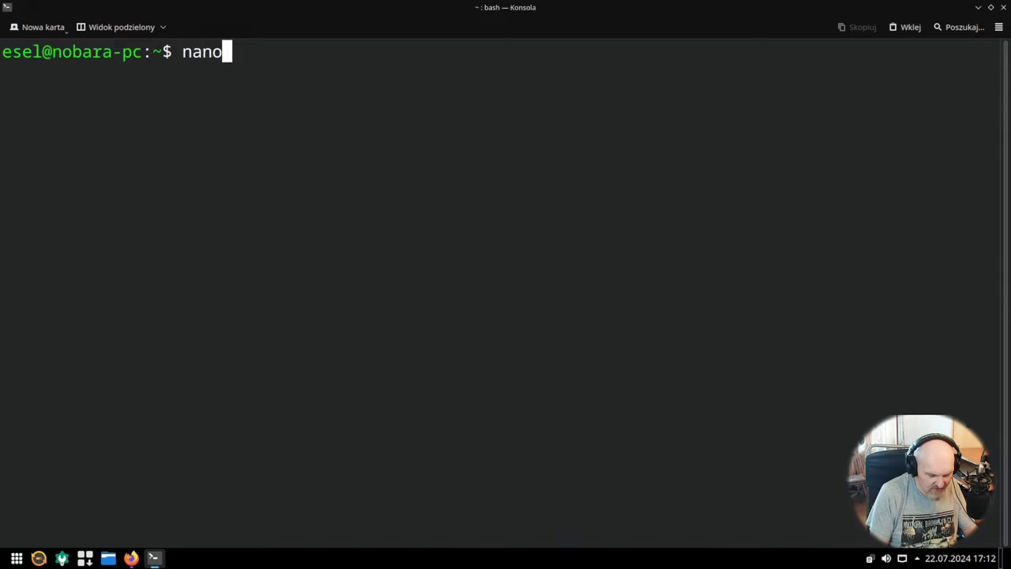
type(" ~/.")
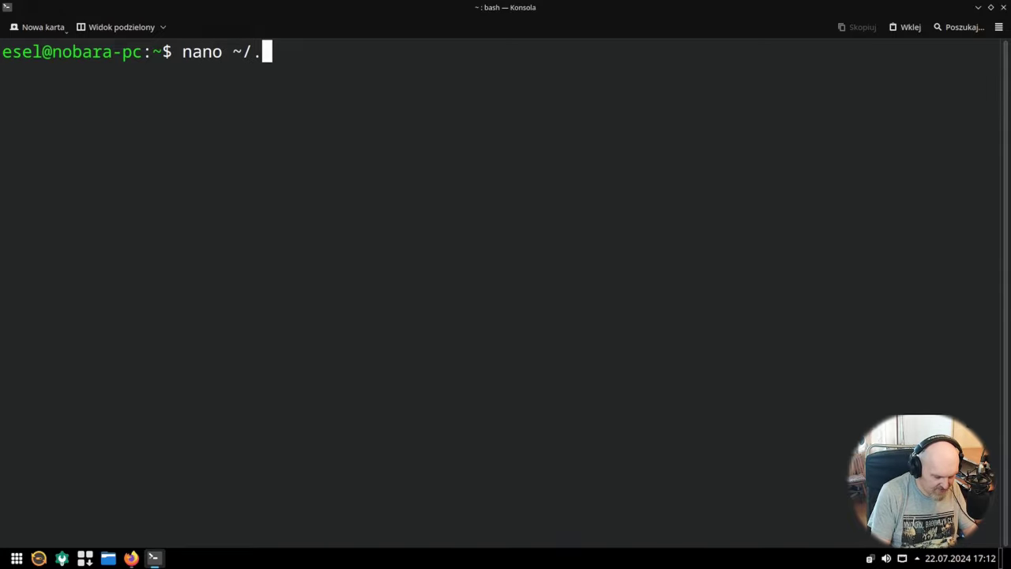
type("conf")
key("Tab")
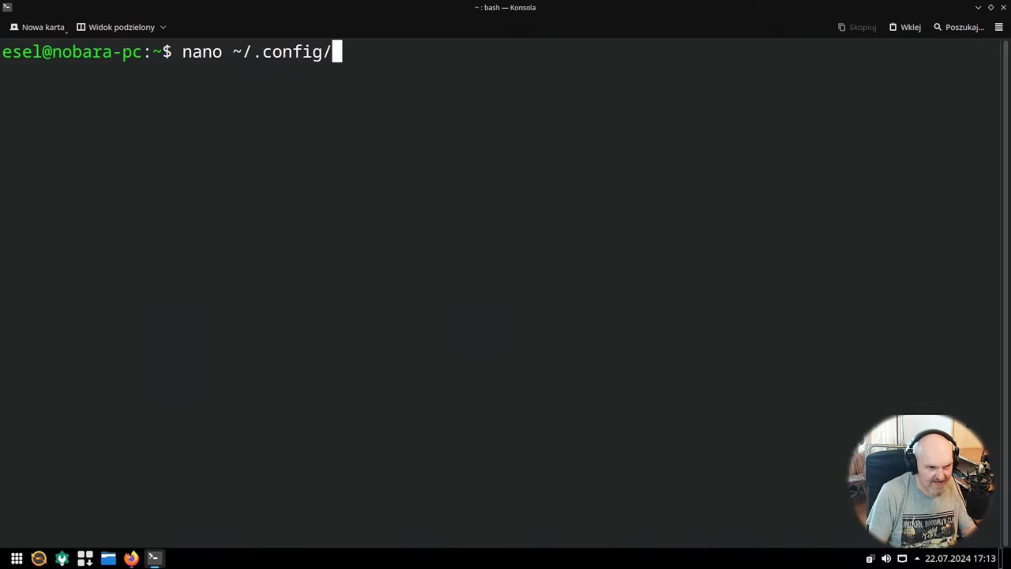
type("pip")
key("Tab")
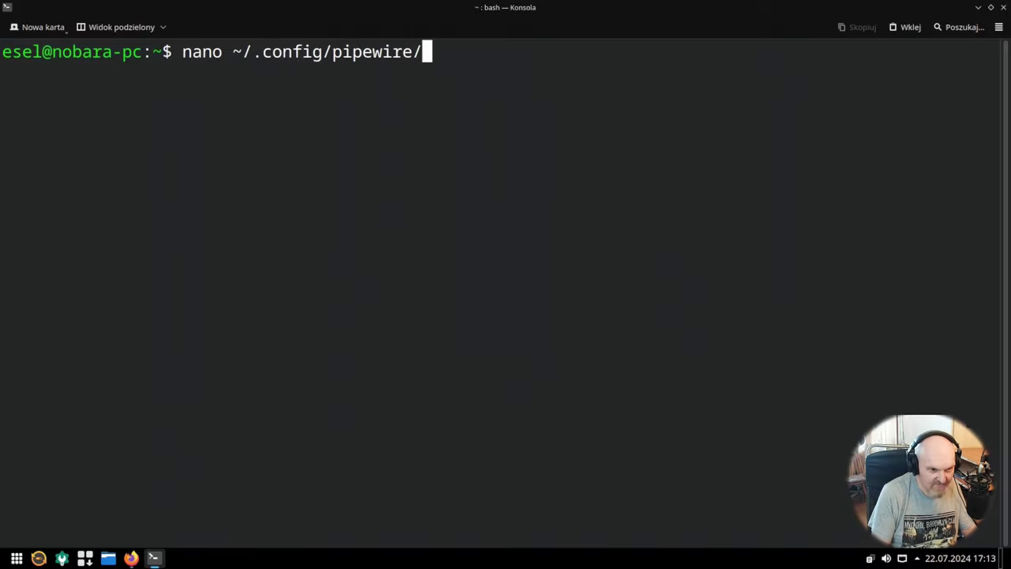
type("p")
key("Tab")
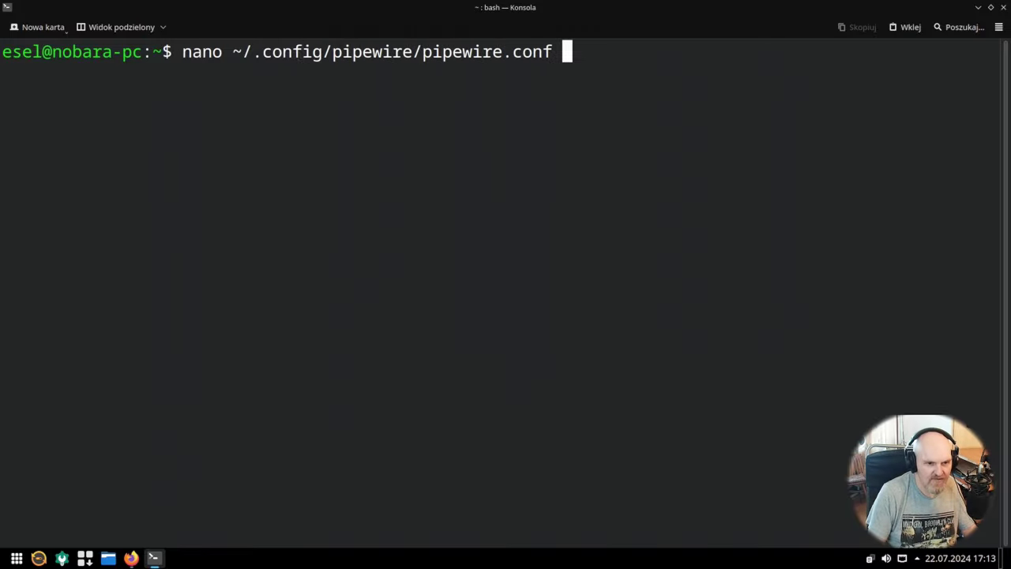
key("Return")
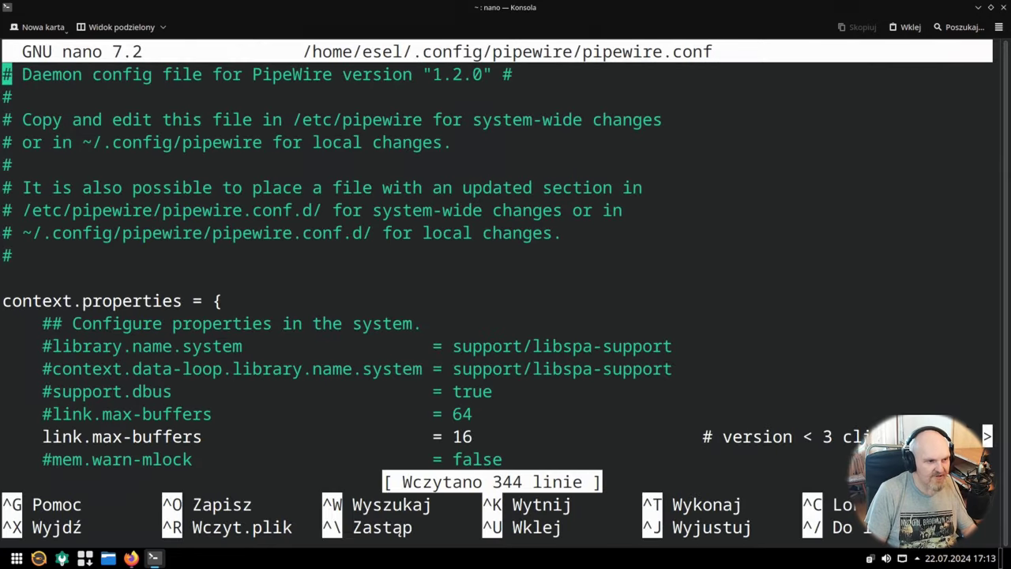
Step: Move down past core.daemon to the DSP section's default.clock.rate line
key("Down")
key("Down")
key("Down")
key("Down")
key("Down")
key("Down")
key("Down")
key("Down")
key("Down")
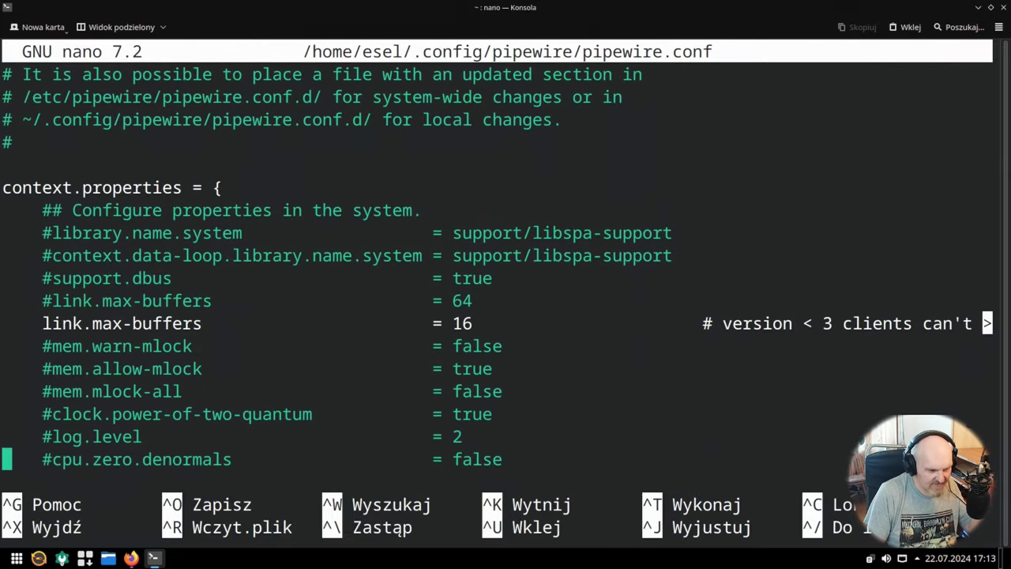
key("Down")
key("Down")
key("Down")
key("Down")
key("Down")
key("Down")
key("Down")
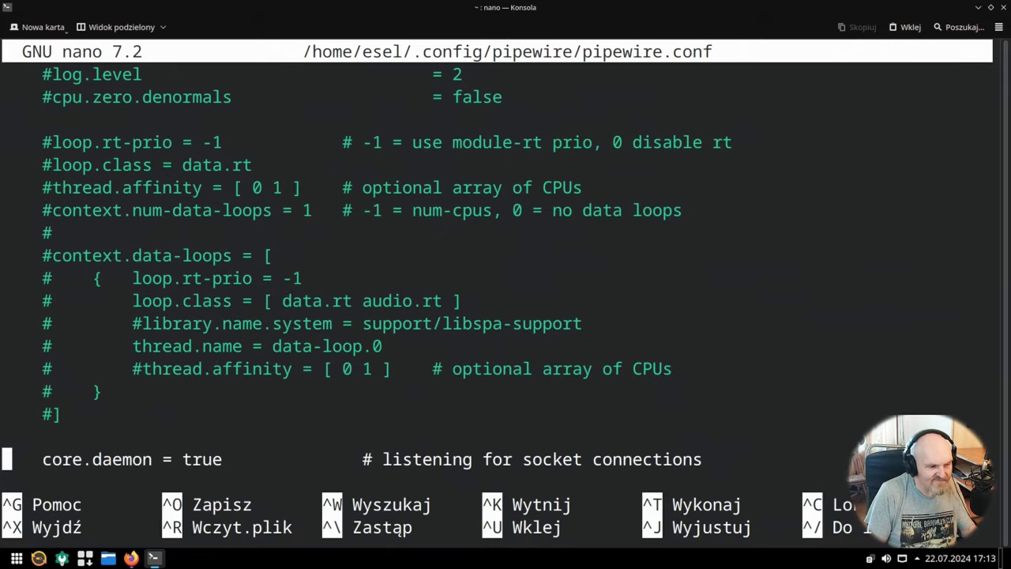
key("Down")
key("Down")
key("Down")
key("Down")
key("Down")
key("Down")
key("Down")
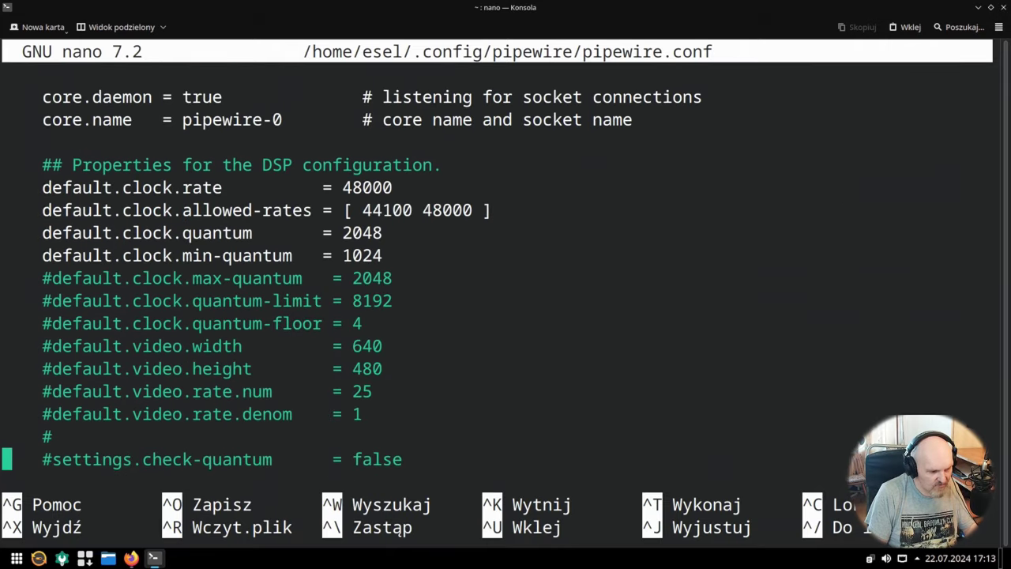
key("Down")
key("Down")
key("Down")
key("Up")
key("Up")
key("Up")
key("Up")
key("Up")
key("Up")
key("Up")
key("Up")
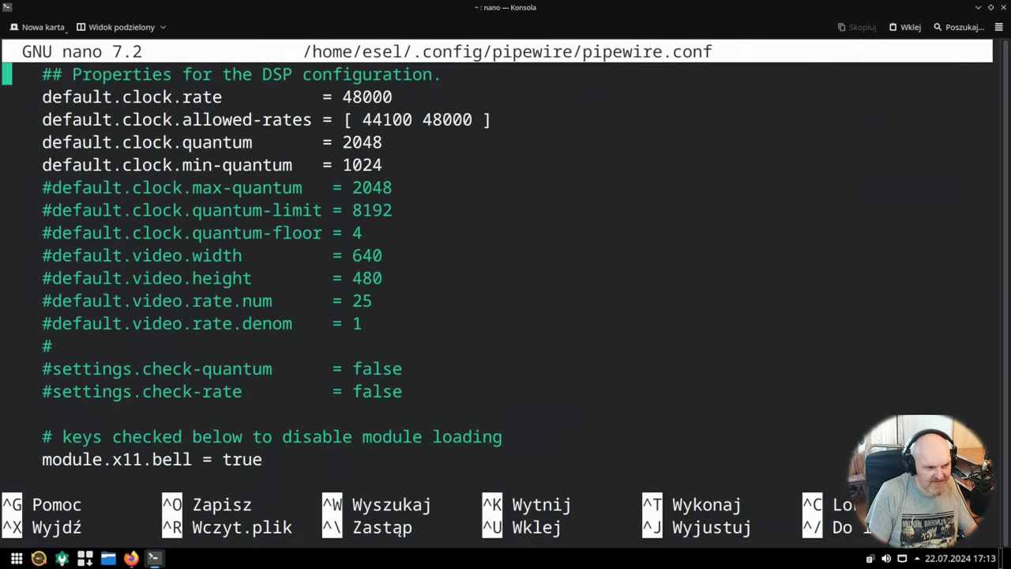
key("Up")
key("Down")
key("Down")
key("Right")
key("Right")
key("Right")
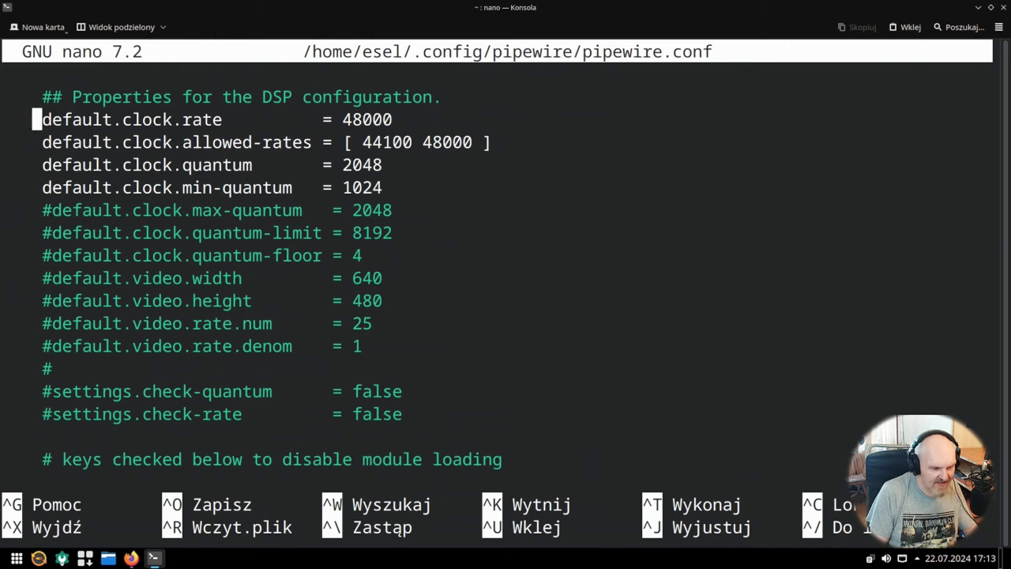
key("Right")
type("#")
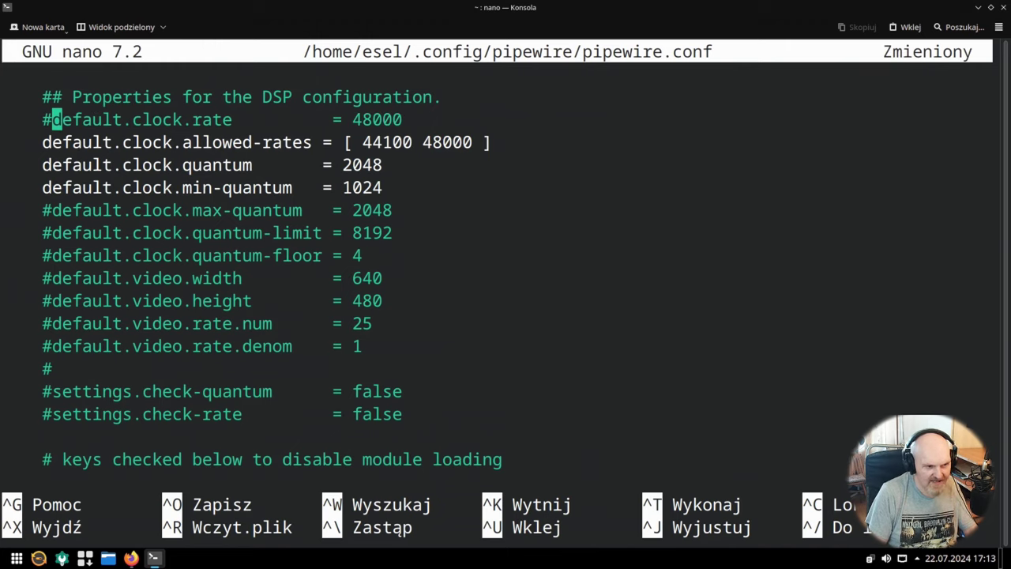
key("Left")
key("Delete")
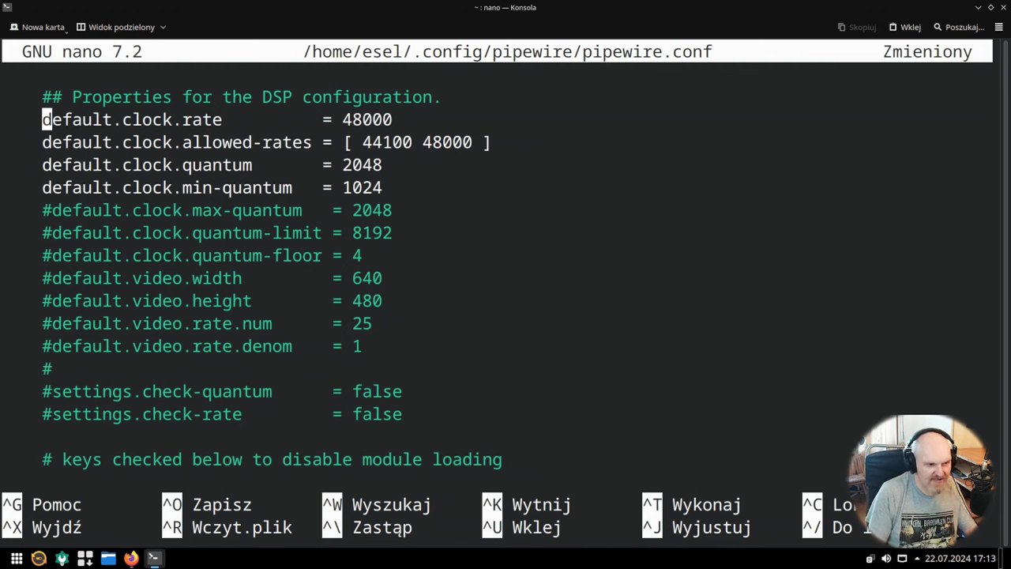
key("Up")
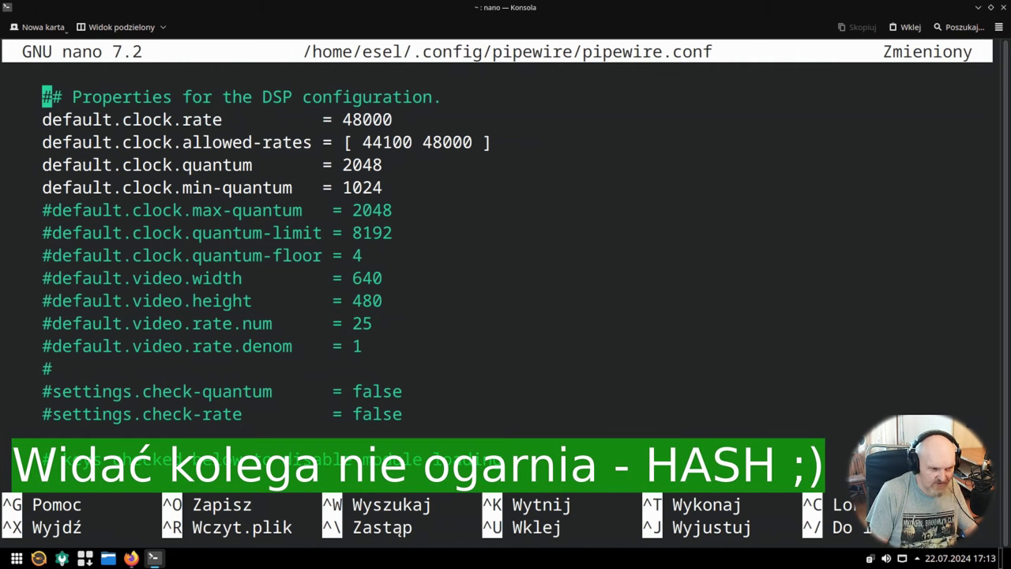
key("Down")
key("Down")
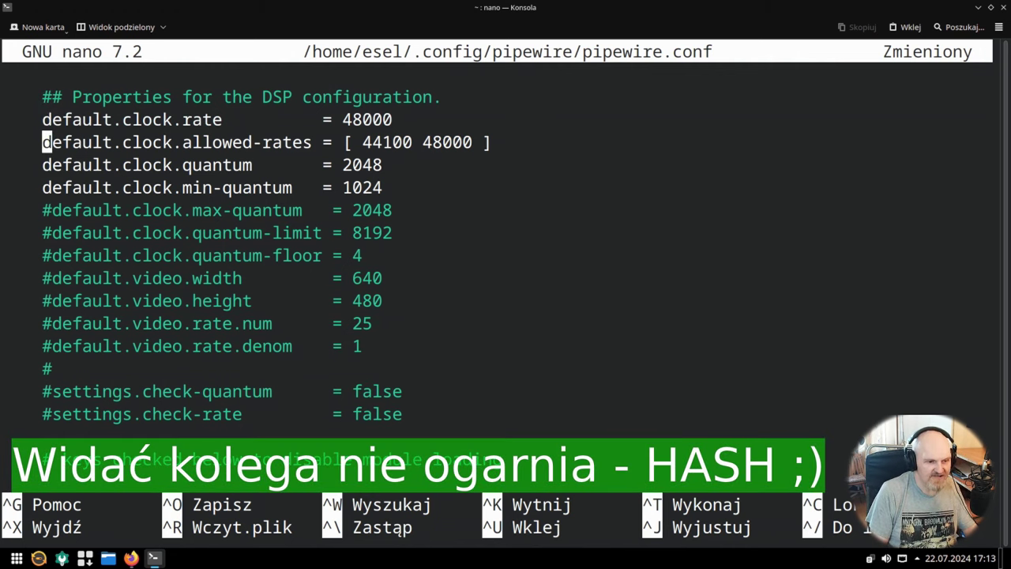
key("Down")
key("Down")
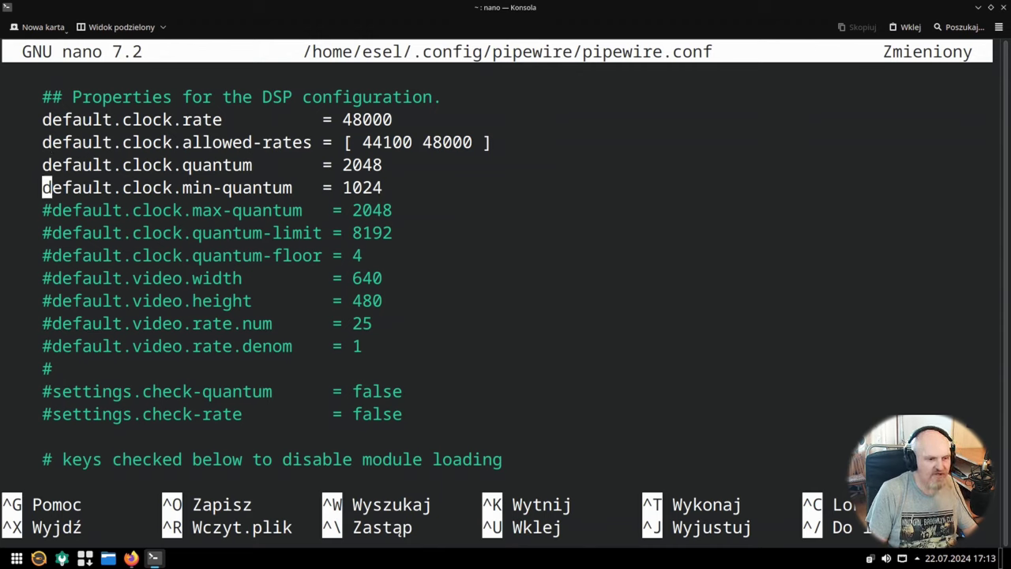
key("Up")
key("Up")
key("Up")
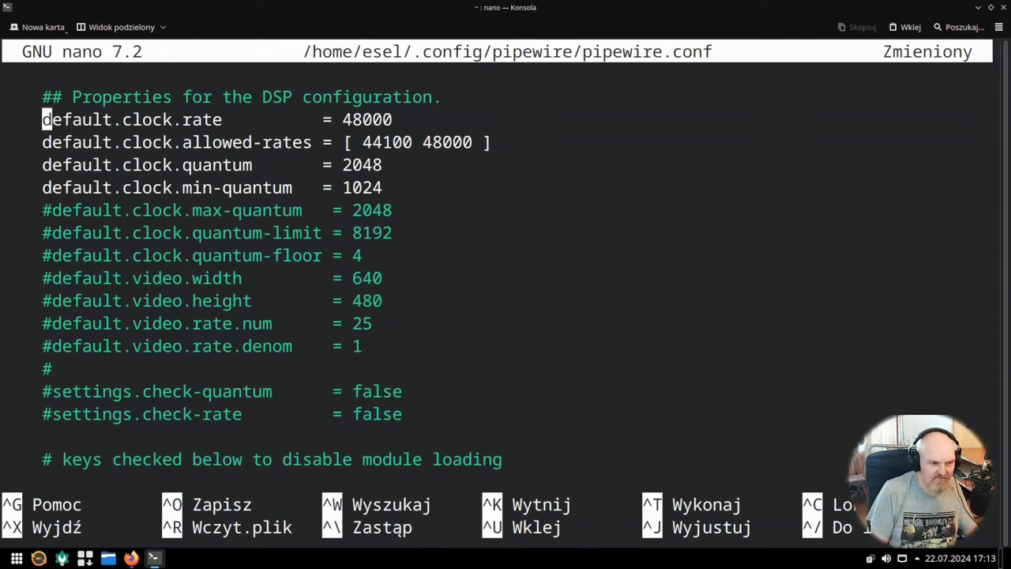
key("Right")
key("Right")
key("ctrl+Right")
key("ctrl+Right")
key("Right")
key("Right")
key("Right")
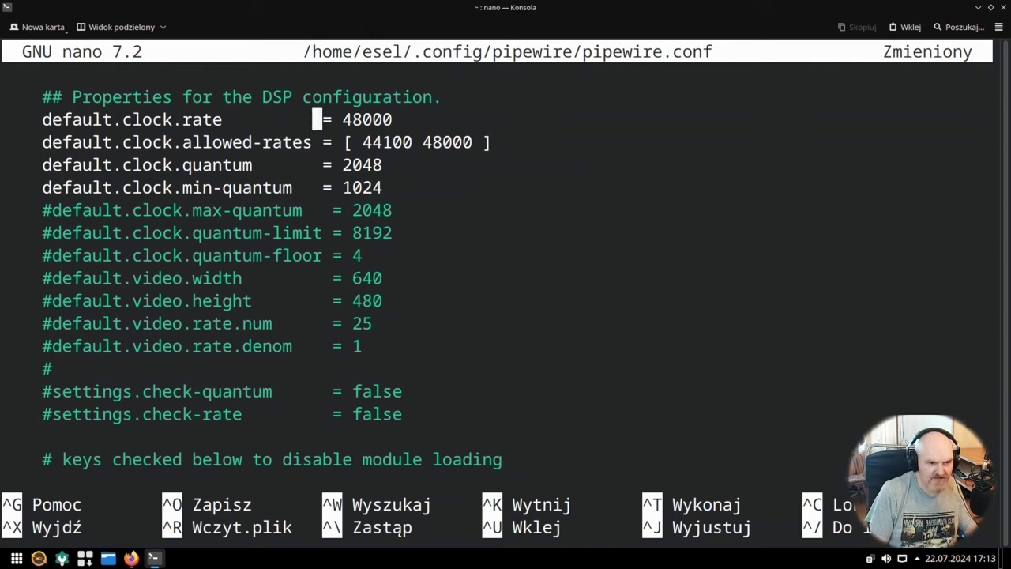
key("Right")
key("Right")
key("Right")
key("Left")
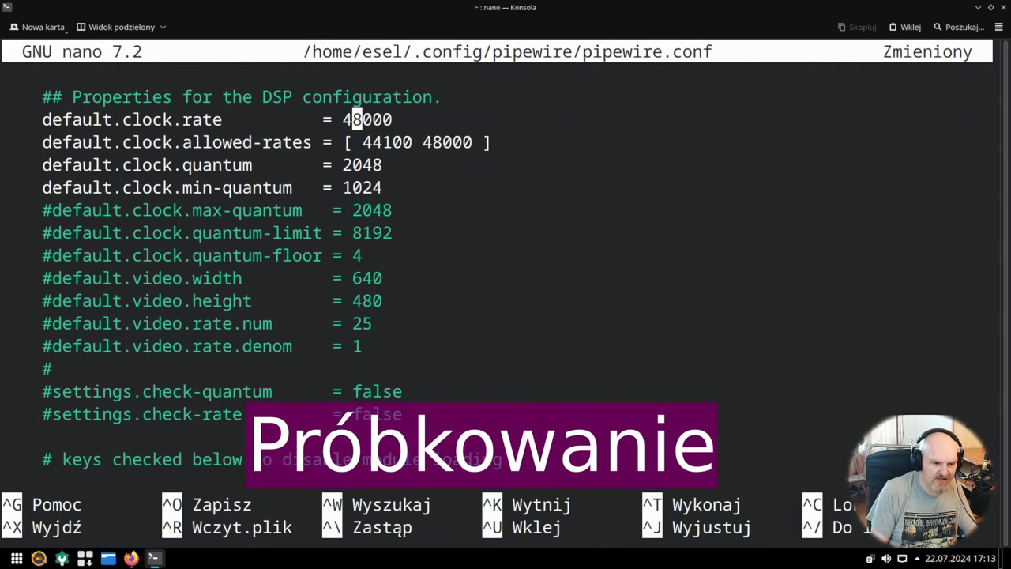
key("Right")
key("Right")
Step: Step through the allowed-rates values 44100 and 48000, ending on the quantum line
key("Down")
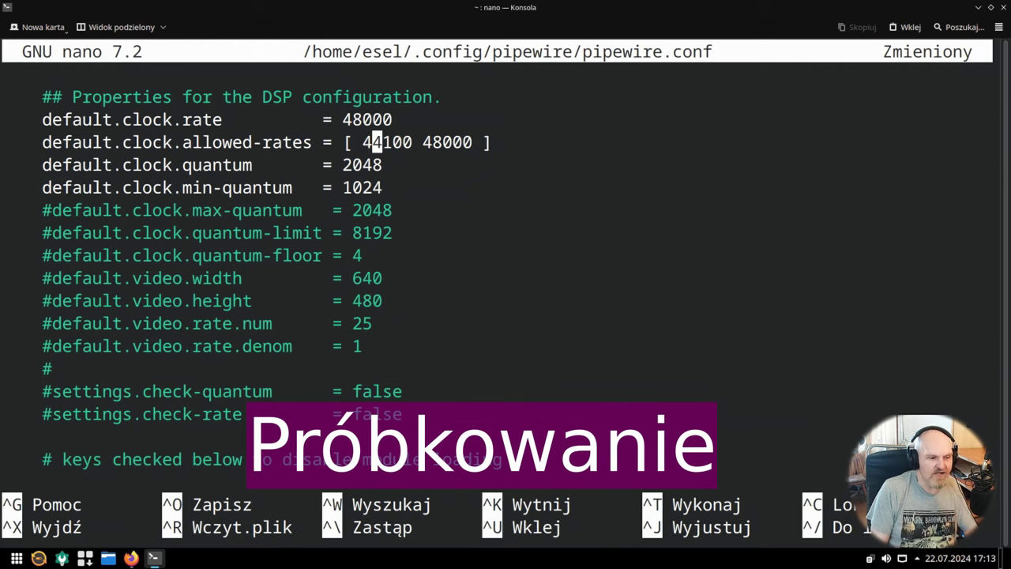
key("Left")
key("Left")
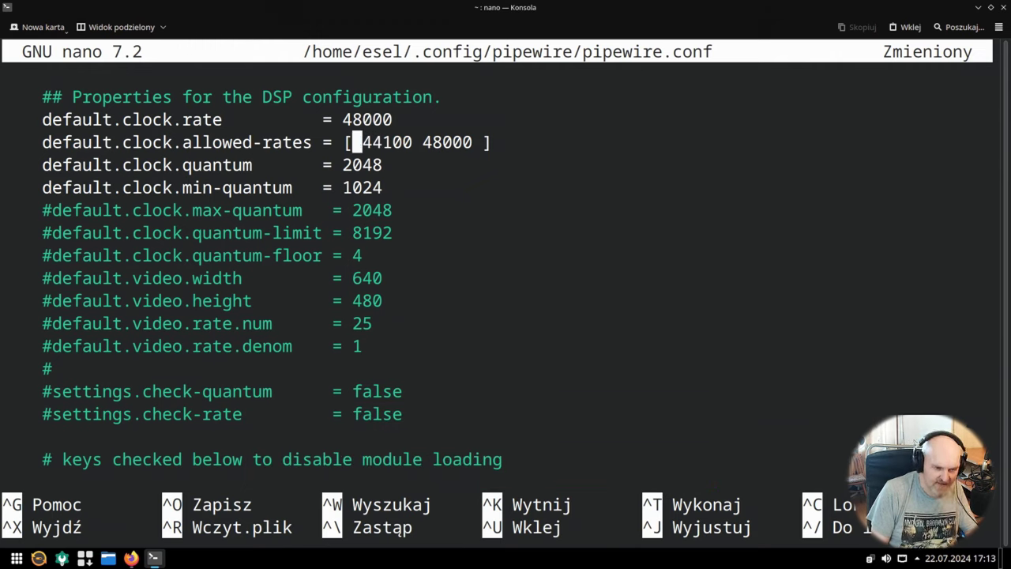
key("Right")
key("Right")
left_click(437, 142)
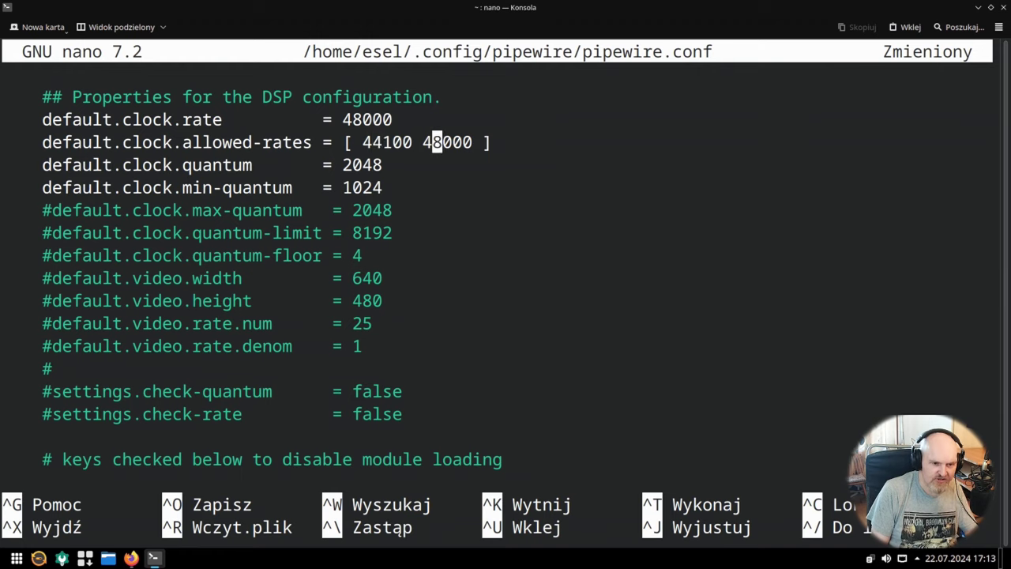
key("Left")
key("Left")
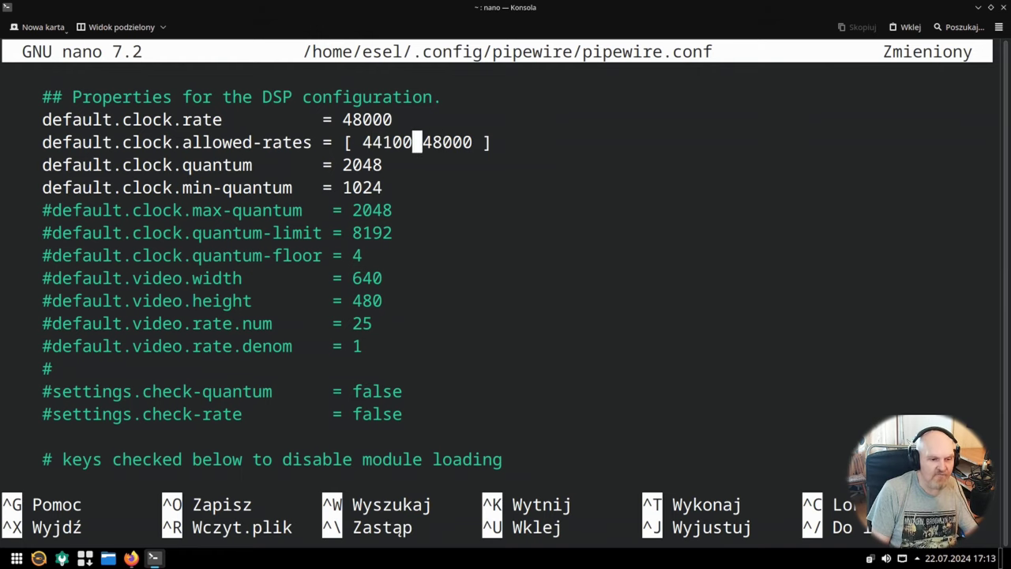
key("Left")
key("Left")
key("Left")
left_click(368, 142)
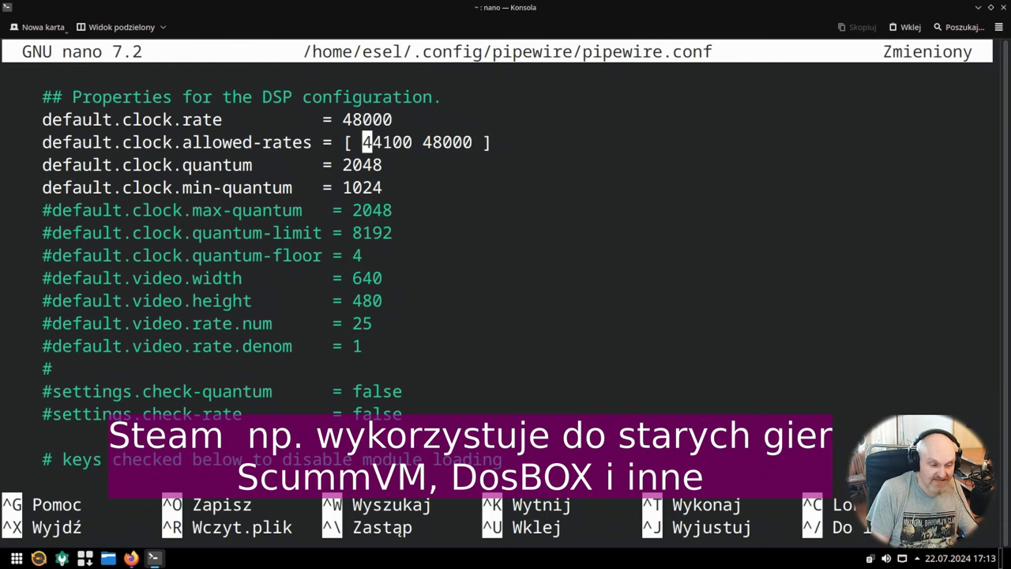
left_click(377, 142)
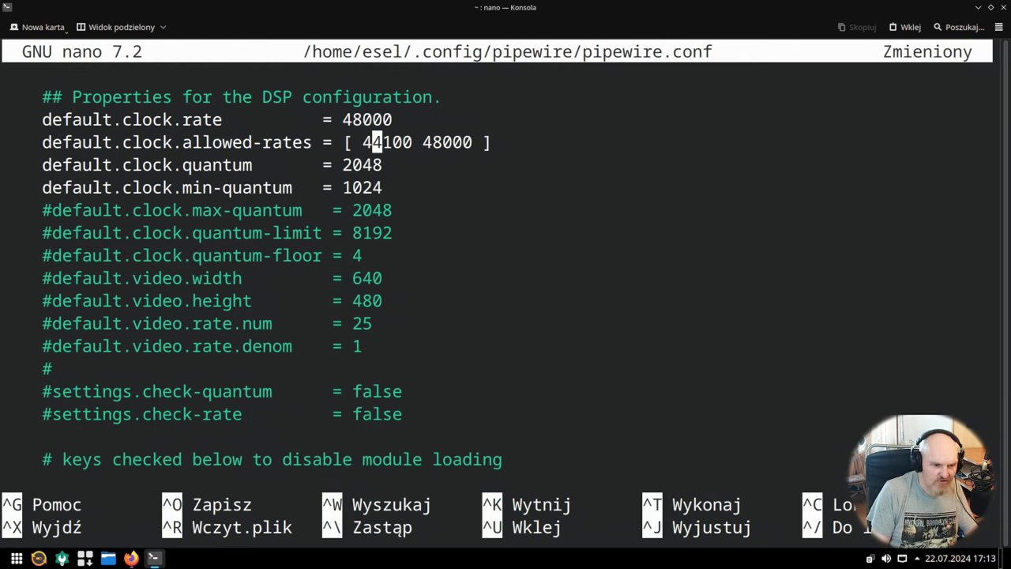
key("Right")
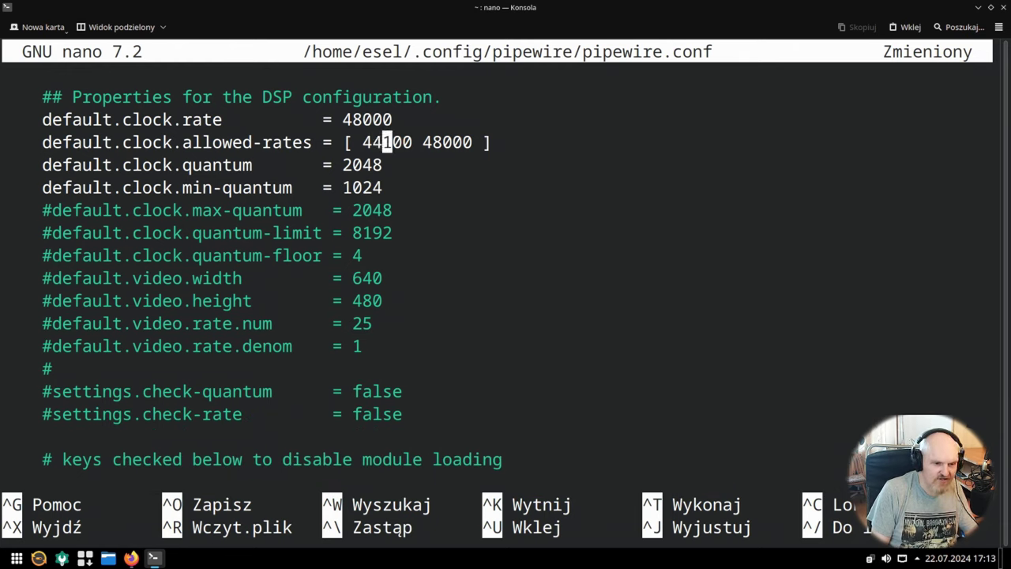
key("Right")
key("Right")
key("Right")
key("Right")
key("Right")
key("Left")
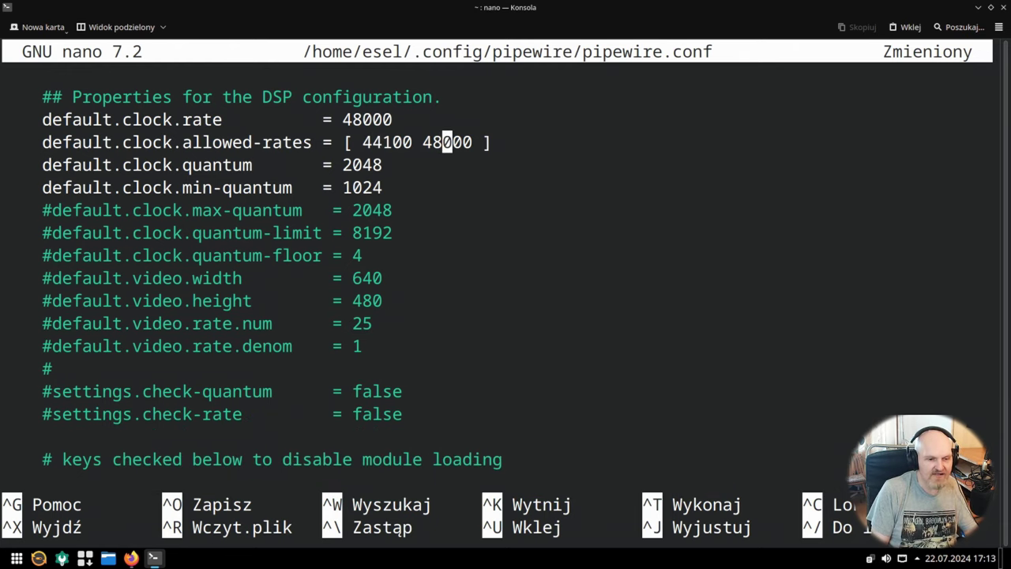
key("Left")
key("Left")
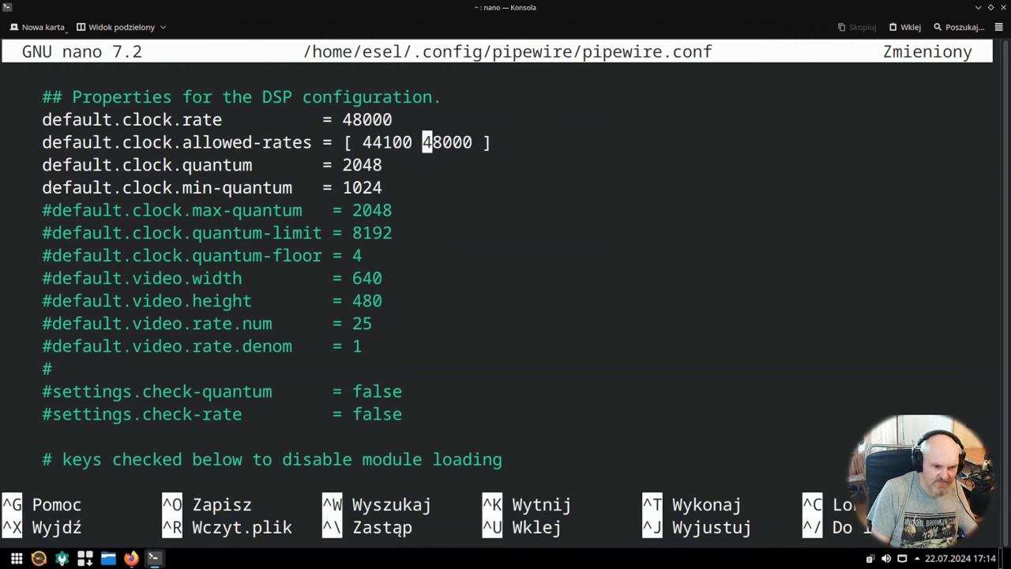
key("Down")
key("Left")
key("Left")
key("Left")
key("Left")
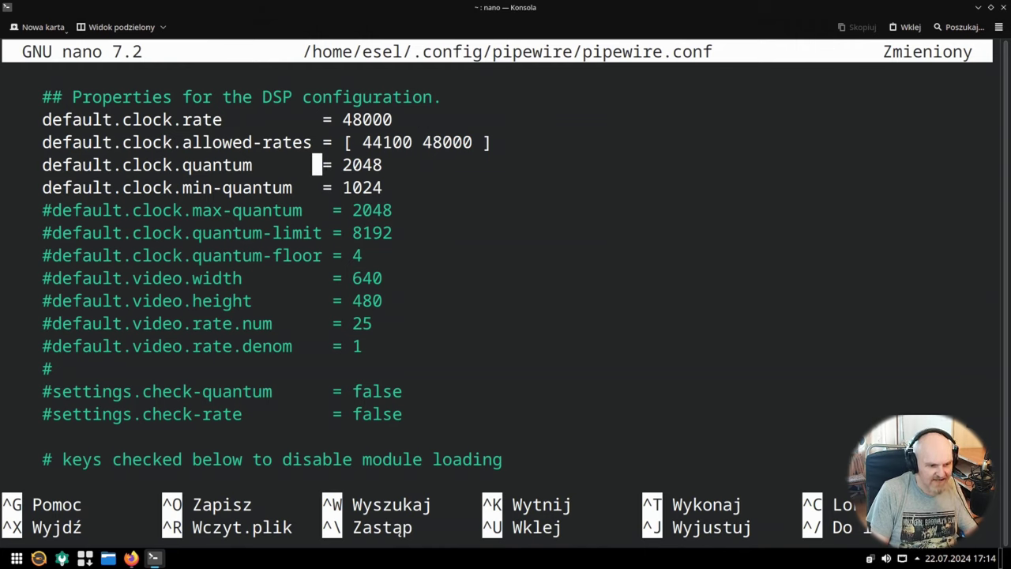
key("Left")
key("Left")
key("Left")
key("Left")
key("Left")
key("Left")
key("Right")
key("Right")
key("Right")
key("Right")
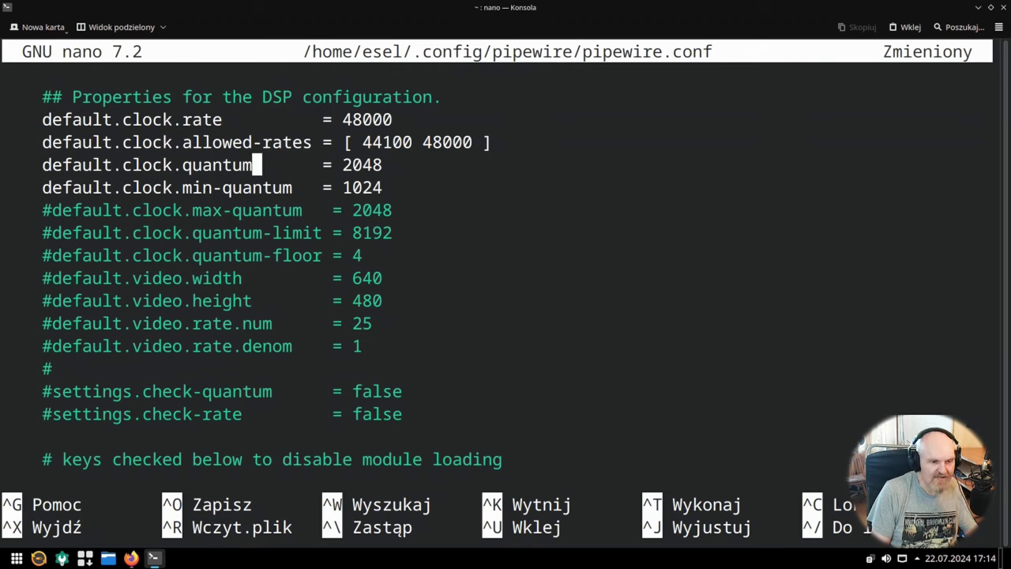
key("Right")
key("Right")
key("Right")
key("Left")
key("Left")
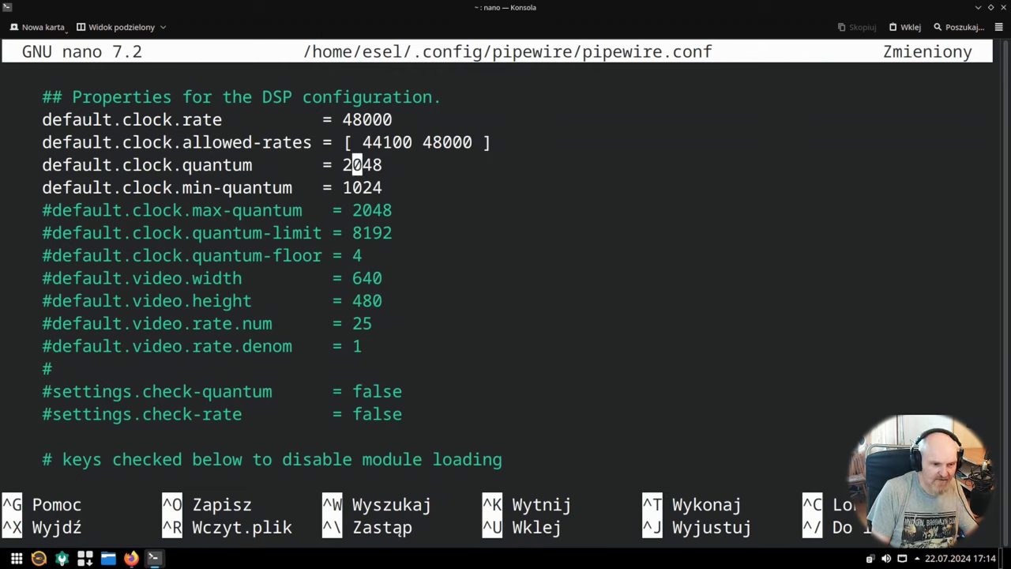
key("Left")
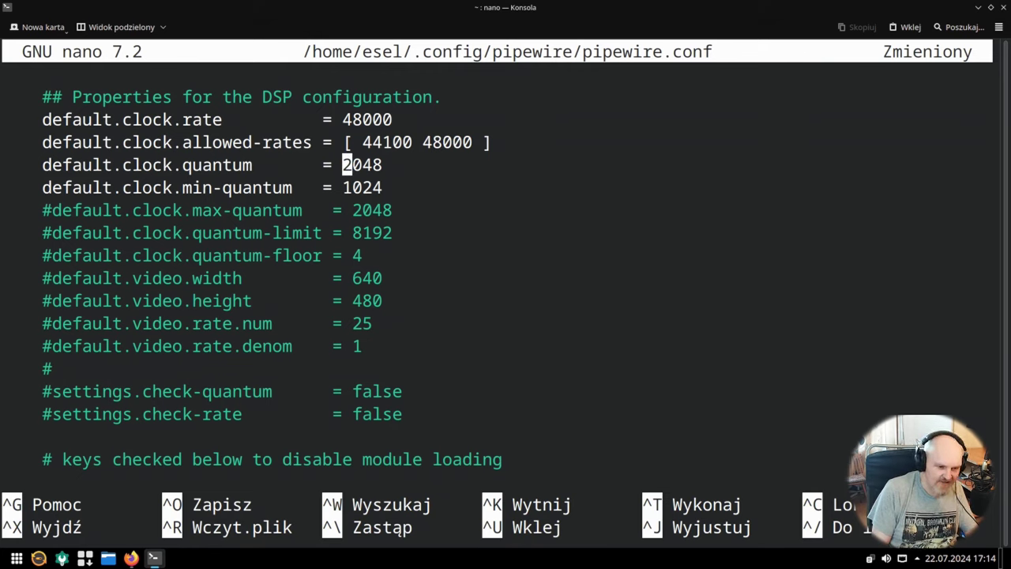
key("Right")
key("Right")
key("Right")
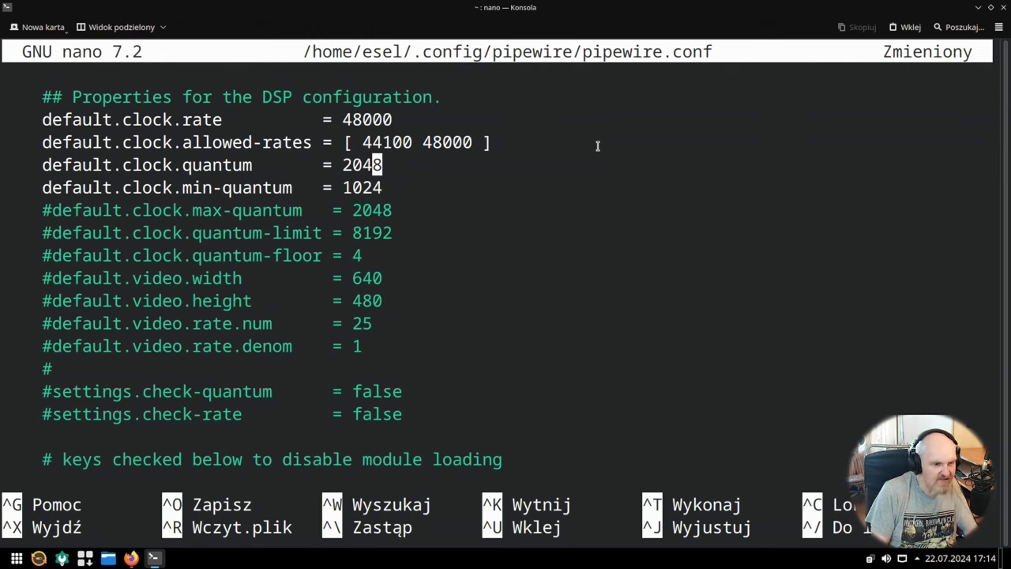
key("Down")
key("Up")
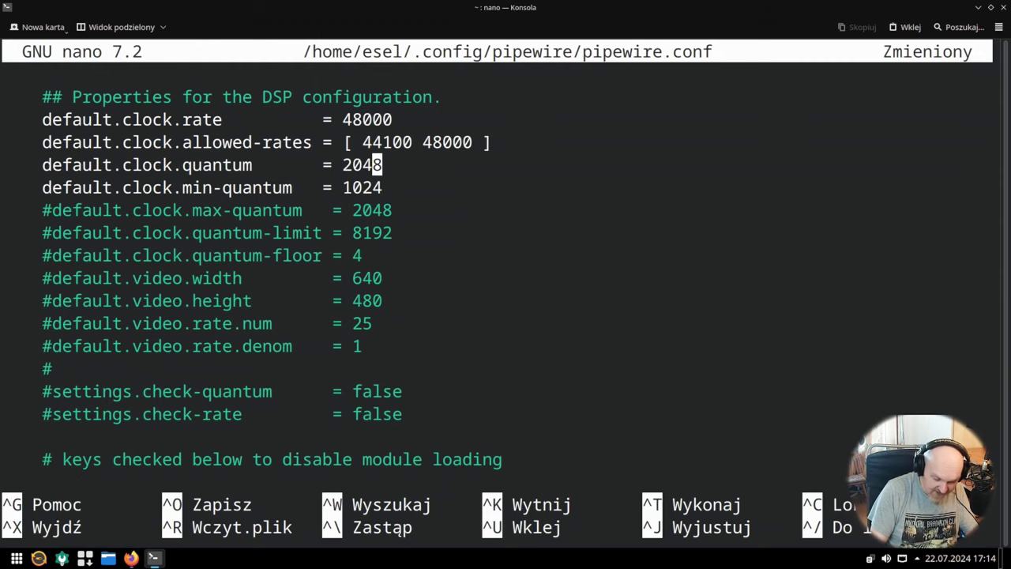
Step: Check the min-quantum 1024 value and the quantum line in the DSP section
key("Down")
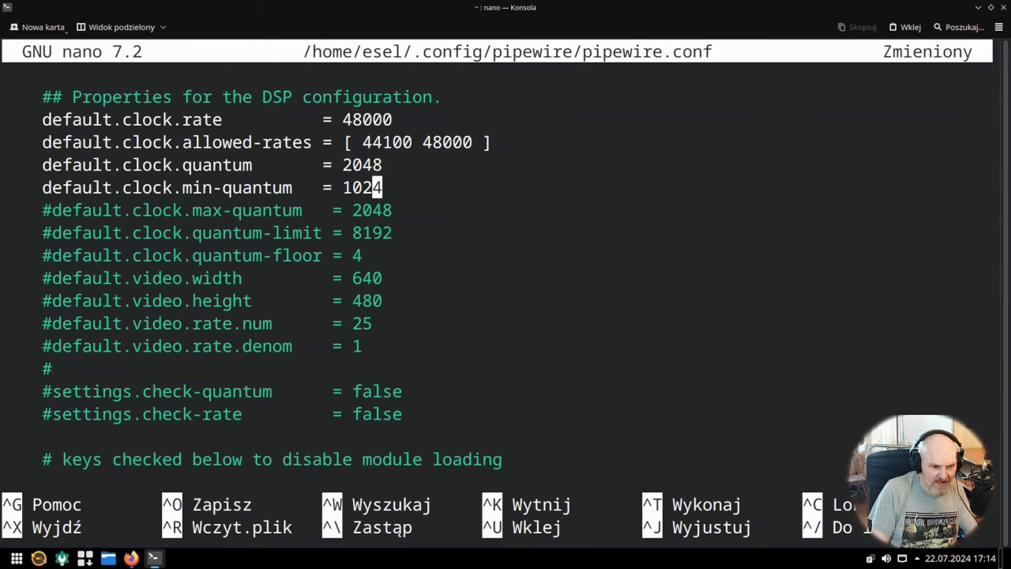
key("Left")
key("Left")
key("Left")
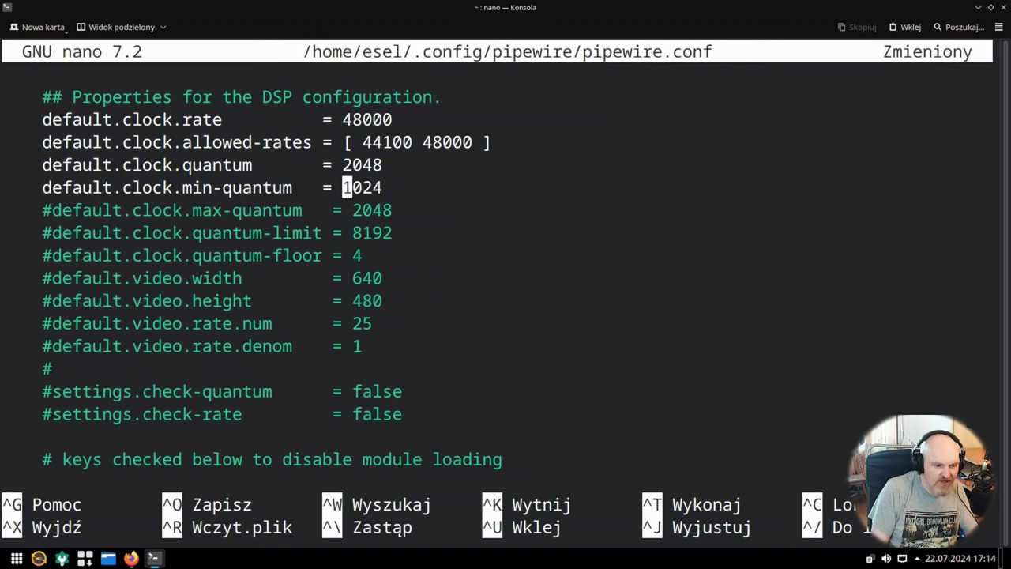
key("Right")
key("Right")
key("Right")
key("Right")
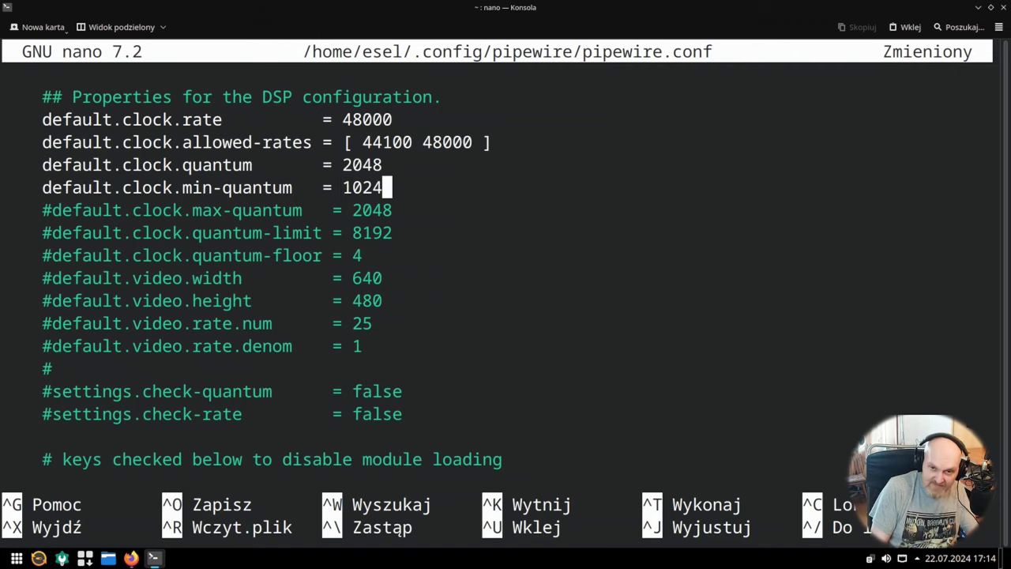
key("Left")
key("Left")
key("Left")
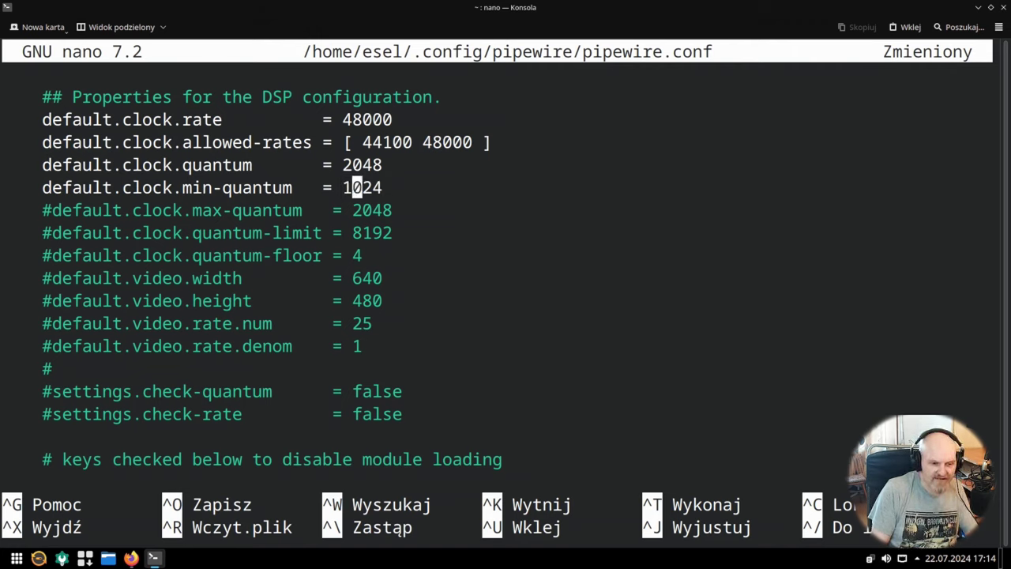
key("Left")
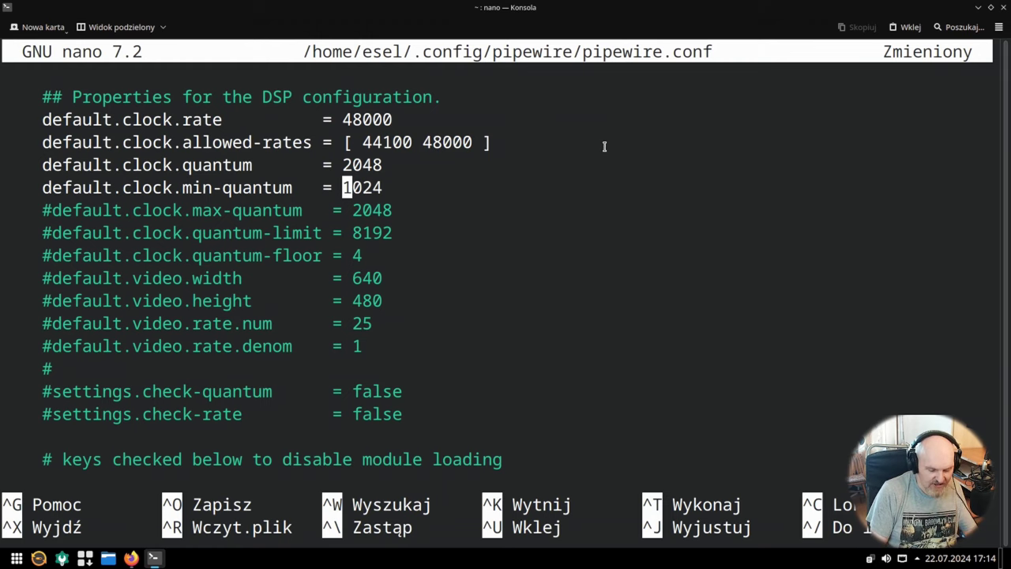
key("Right")
key("Right")
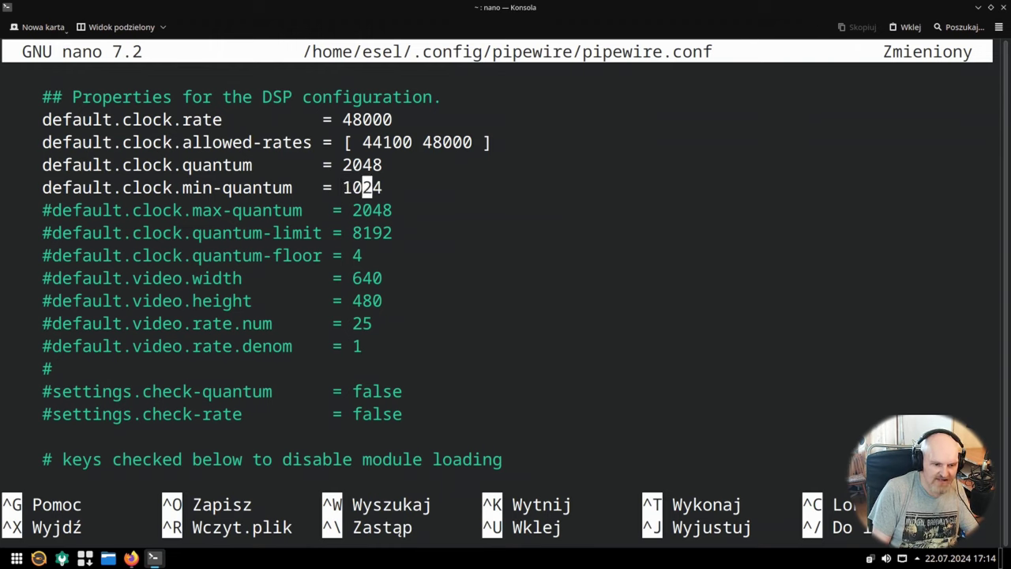
key("Right")
key("Right")
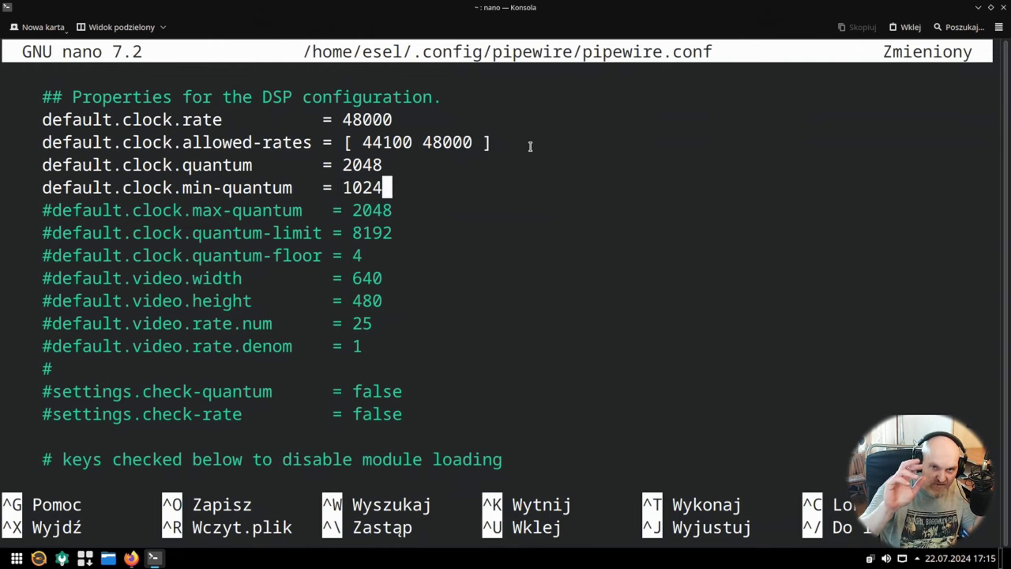
key("Up")
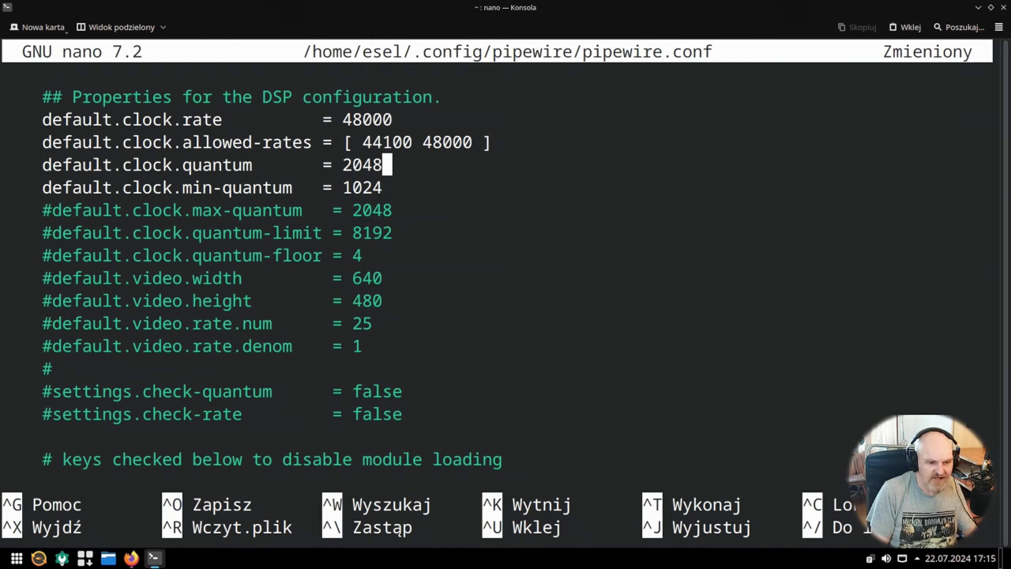
key("Up")
key("Down")
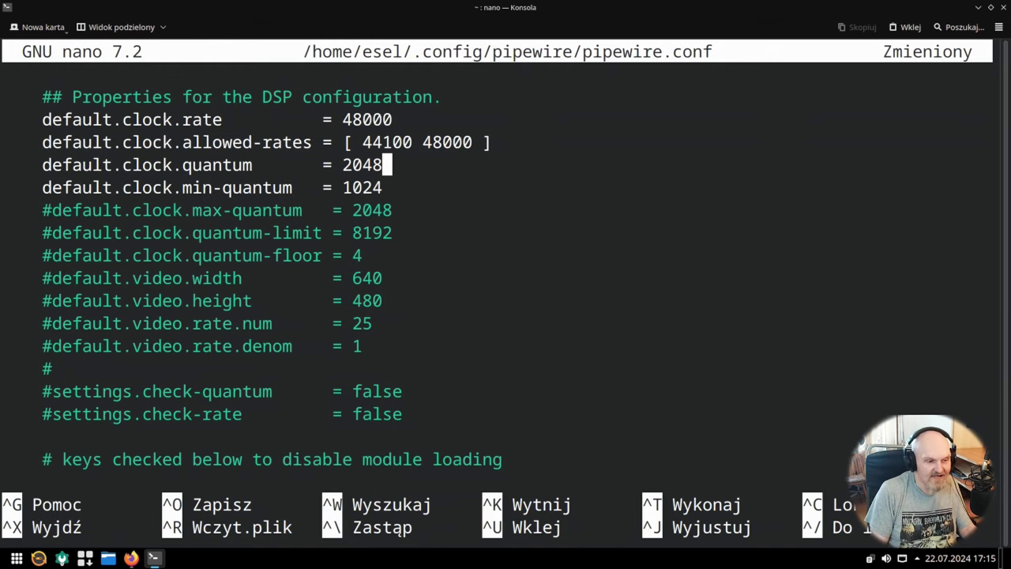
key("Down")
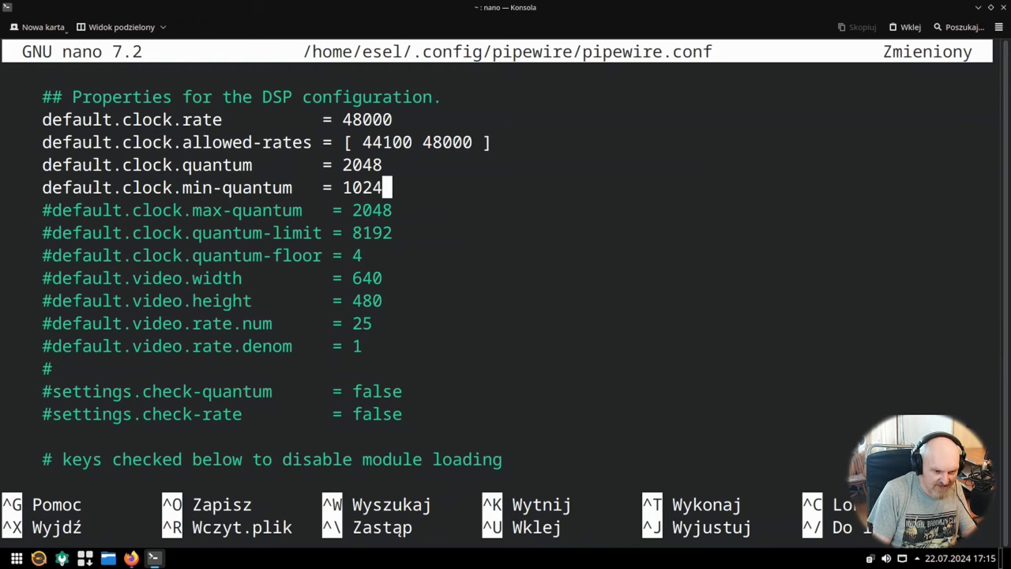
Step: Glance at the lines around video.width and core.name, then switch to the Firefox low-latency guide
key("Down")
key("Down")
key("Down")
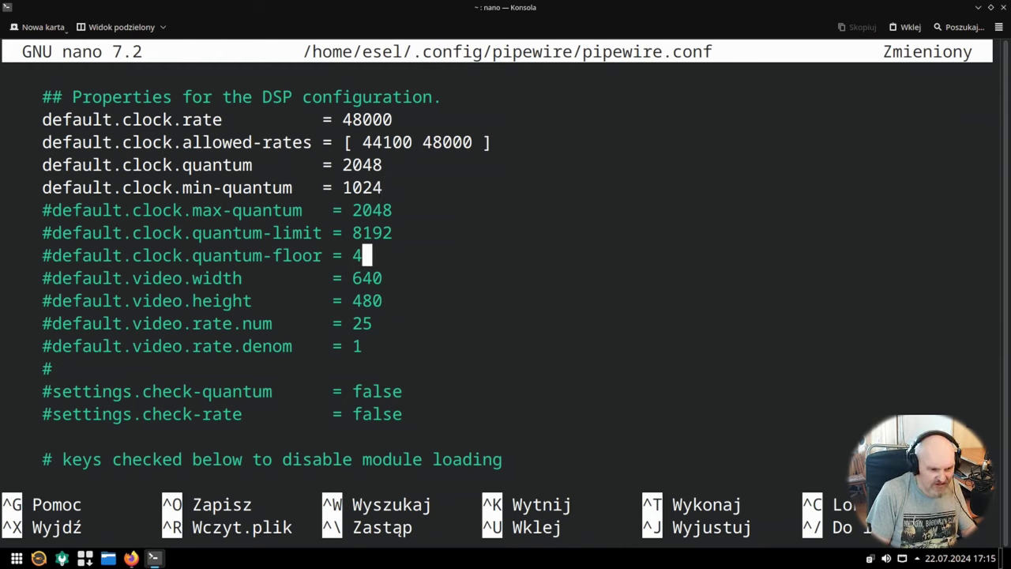
key("Down")
key("Down")
key("Down")
key("Down")
key("Up")
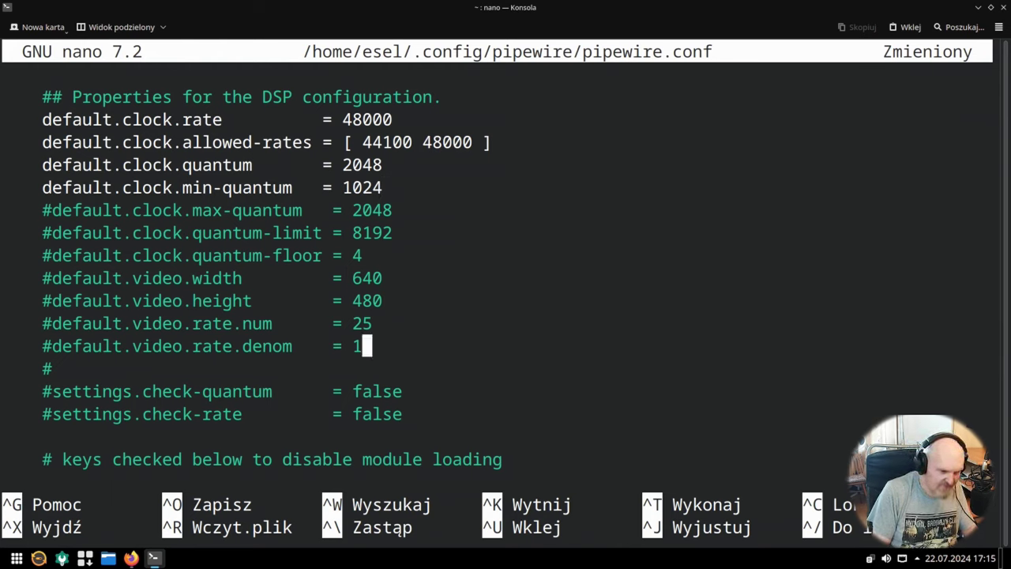
key("Up")
key("Up")
key("Up")
key("Up")
key("Up")
key("Up")
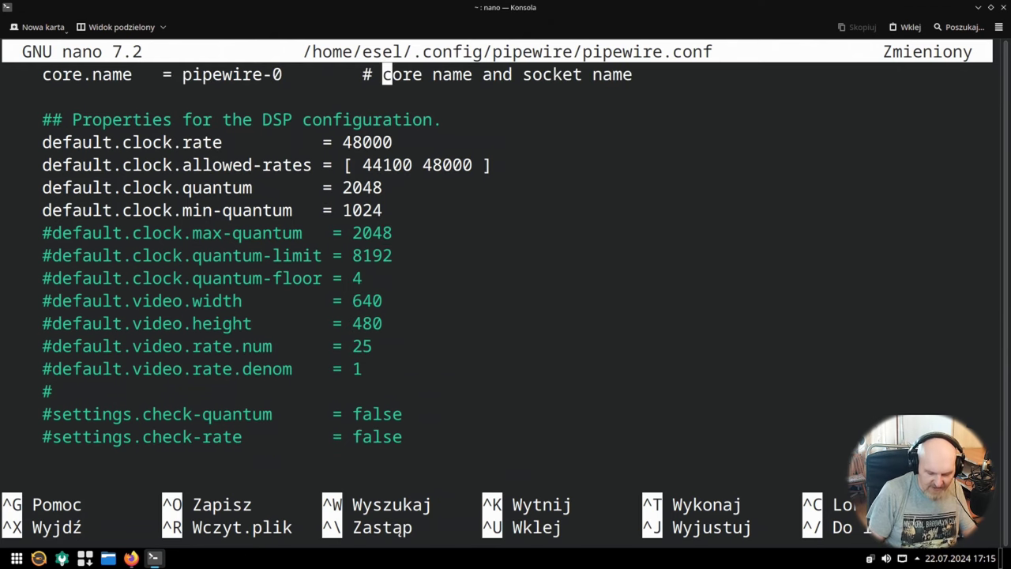
key("alt+Tab")
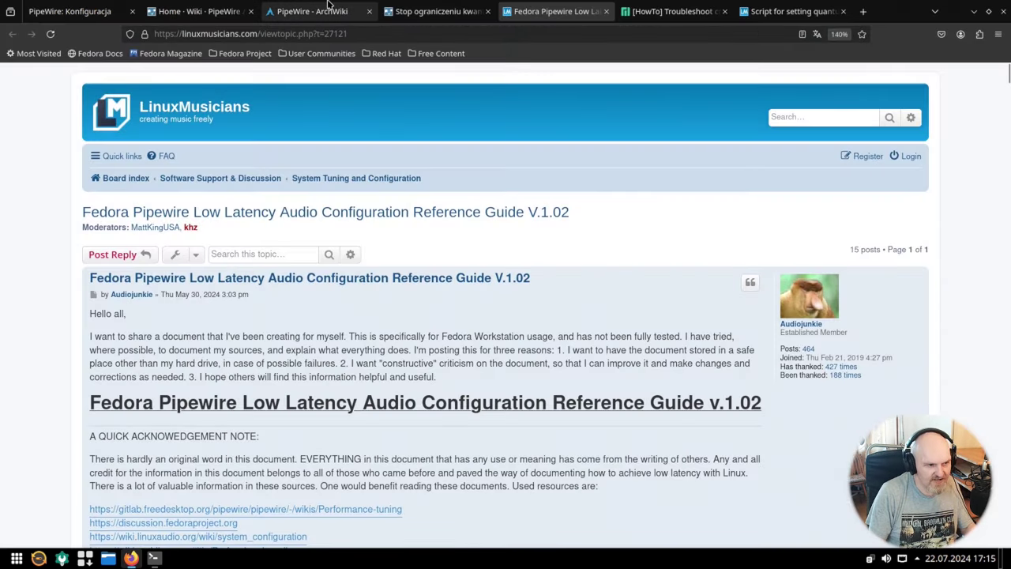
Step: Skim the current guide, then look over the PipeWire docs configuration page and GitLab wiki Home
scroll(219, 226, "down", 15)
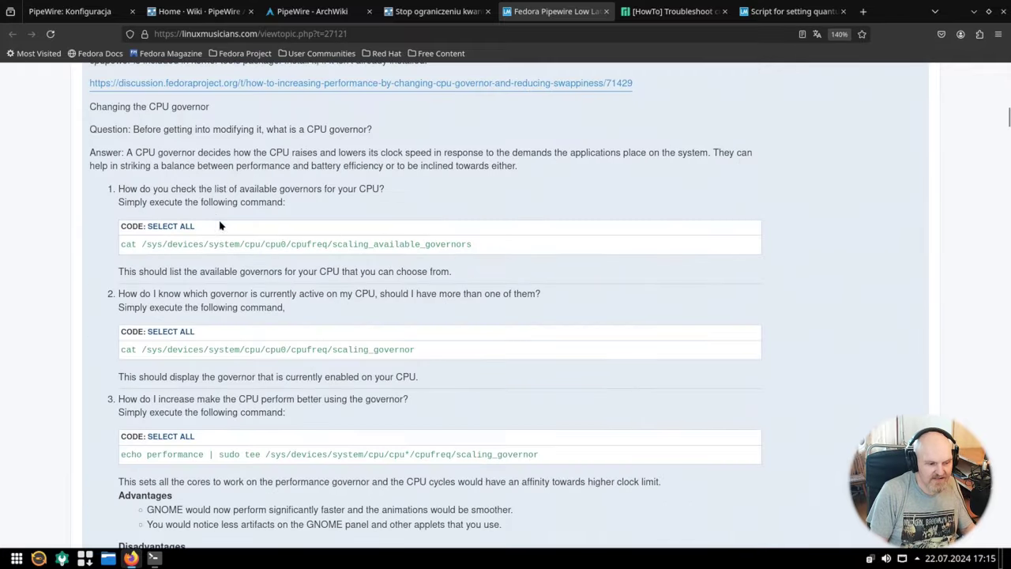
scroll(220, 226, "down", 10)
scroll(215, 241, "down", 10)
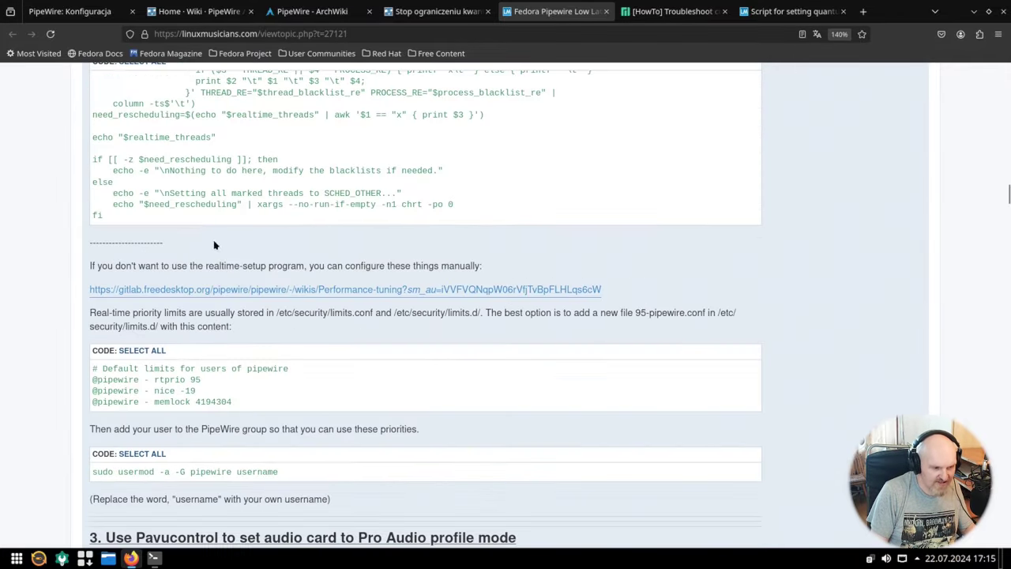
left_click(61, 8)
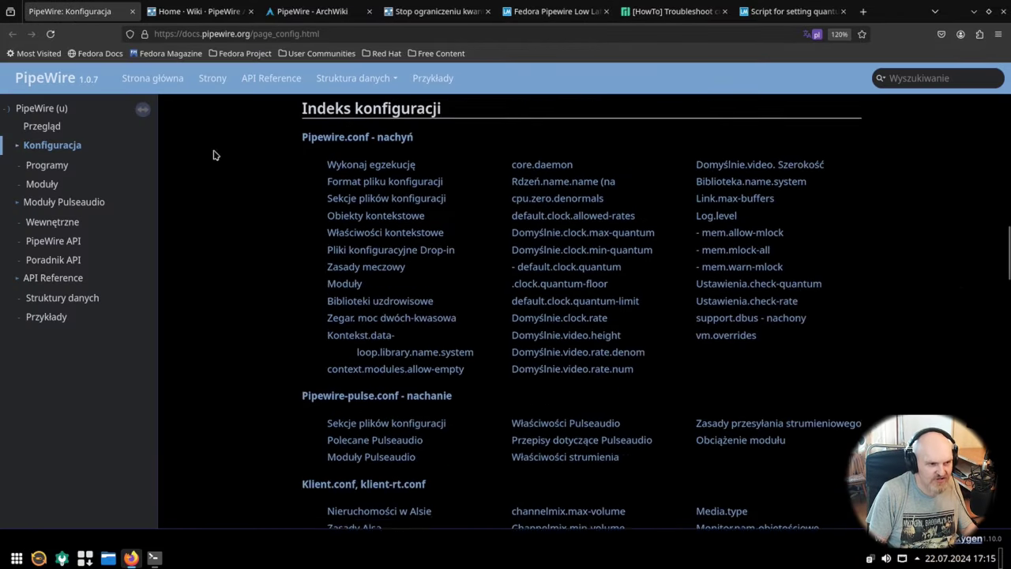
left_click(194, 9)
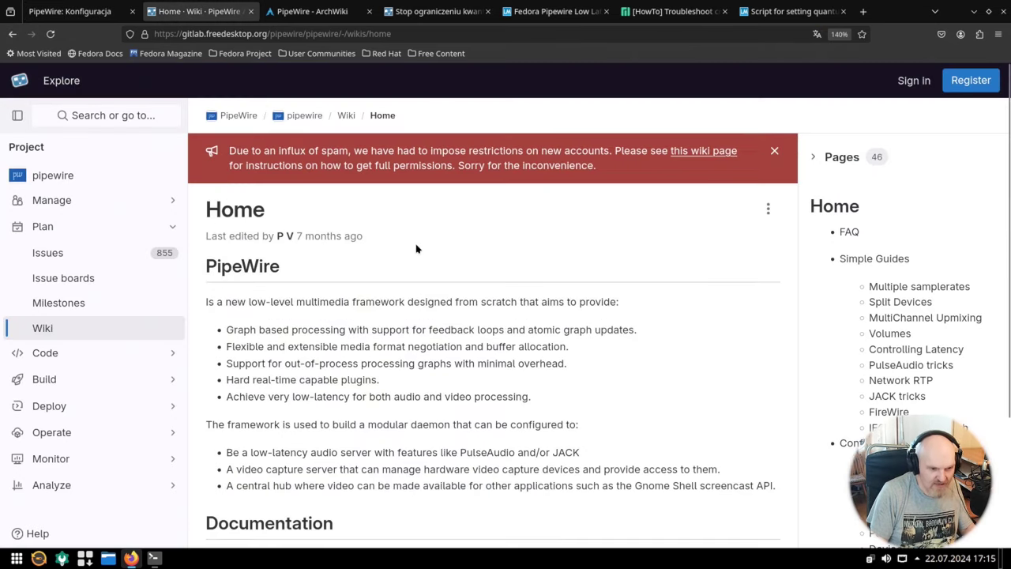
Step: Read the wiki and the quantum-script forum thread, then return to pipewire.conf in nano
scroll(438, 237, "down", 3)
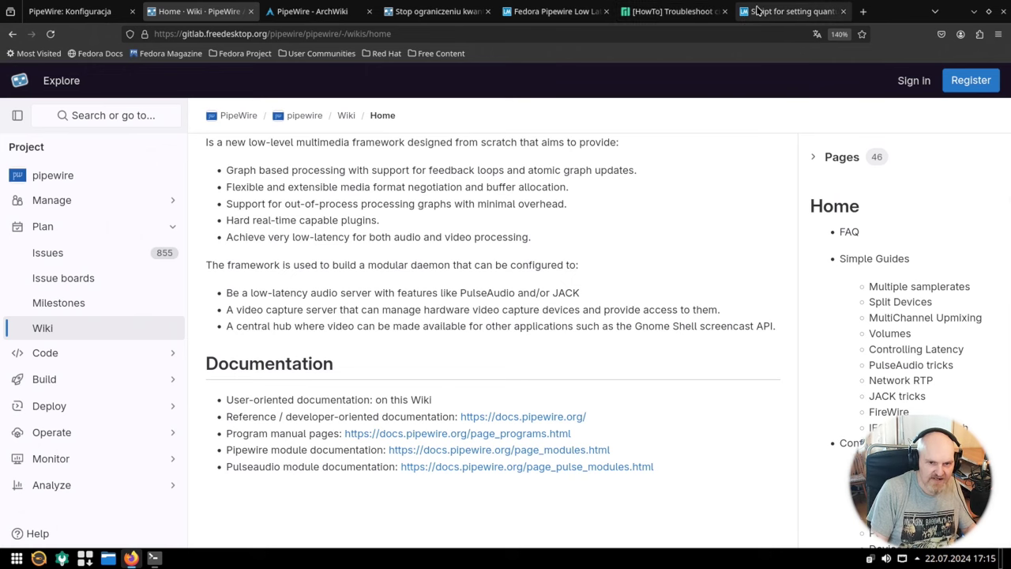
left_click(806, 14)
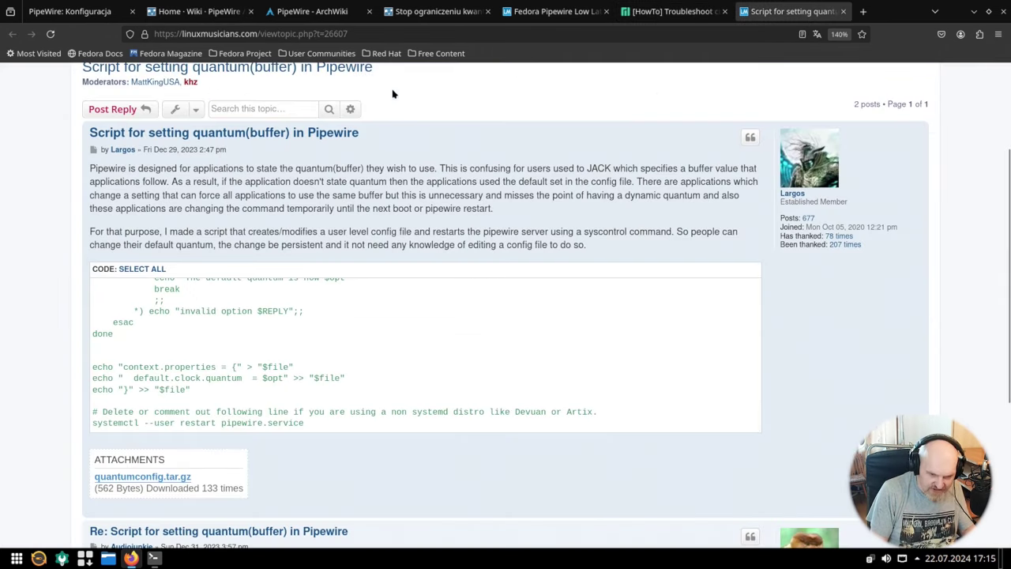
key("alt+Tab")
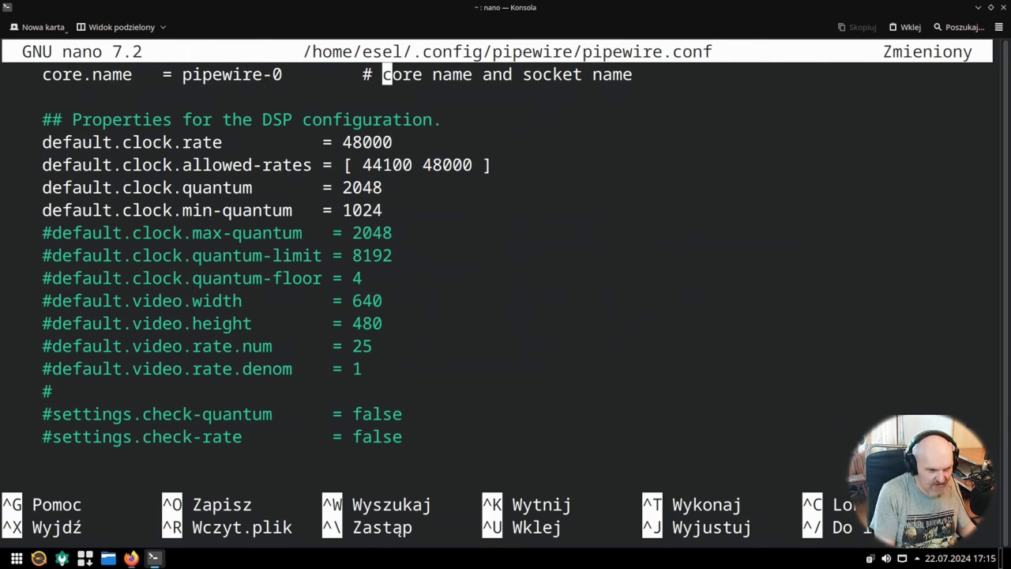
Step: Save pipewire.conf, exit nano, and paste the systemctl --user restart and daemon-reload commands
key("ctrl+o")
key("Return")
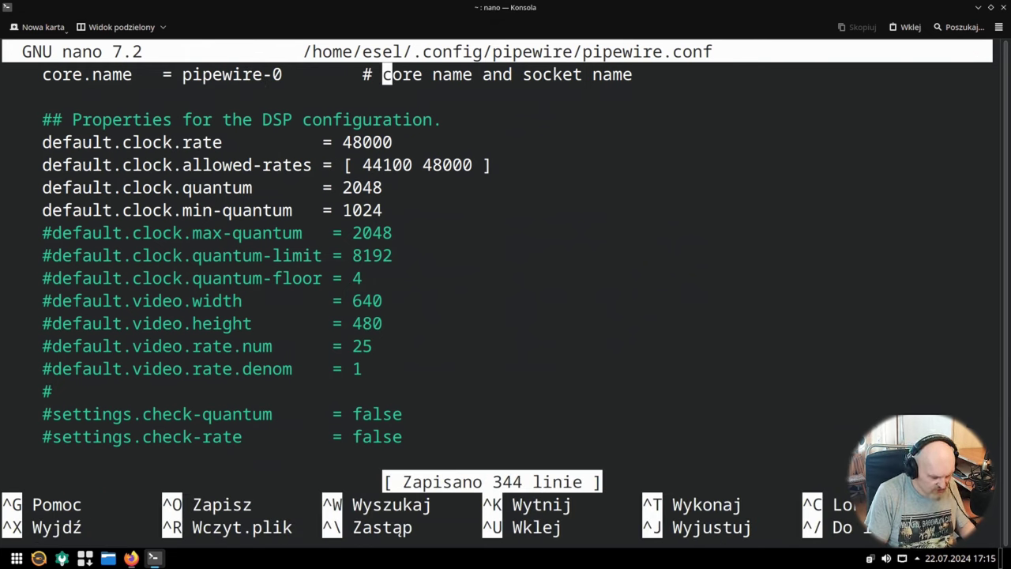
key("ctrl+x")
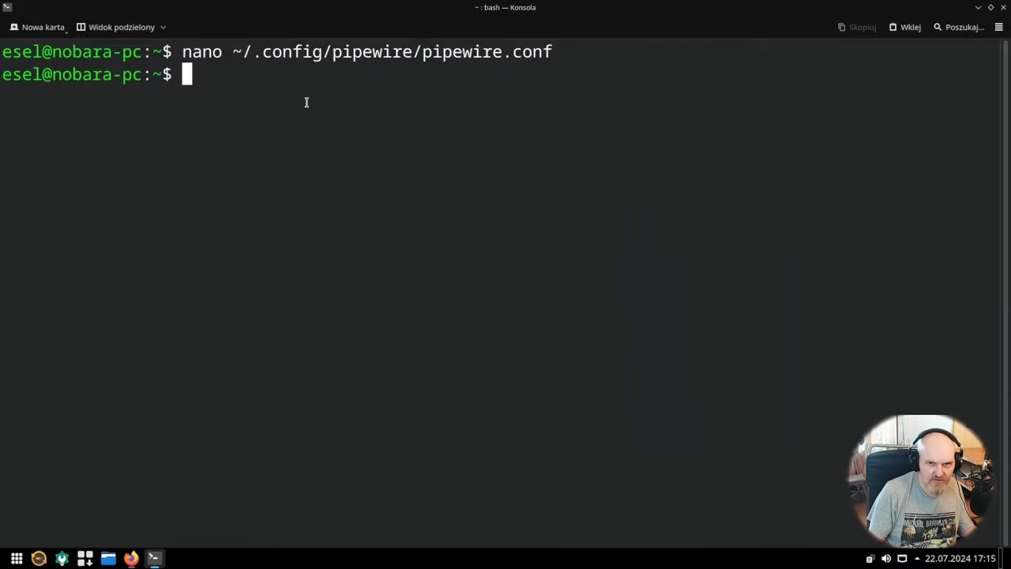
key("ctrl+shift+v")
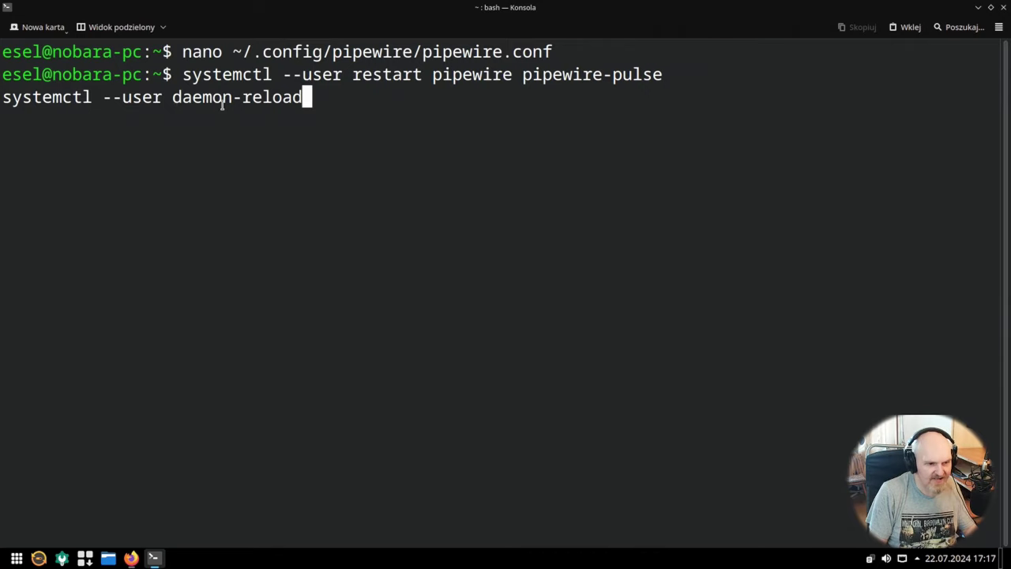
Step: Run the pasted systemctl --user daemon-reload and clear the terminal
left_click_drag(305, 97, 10, 106)
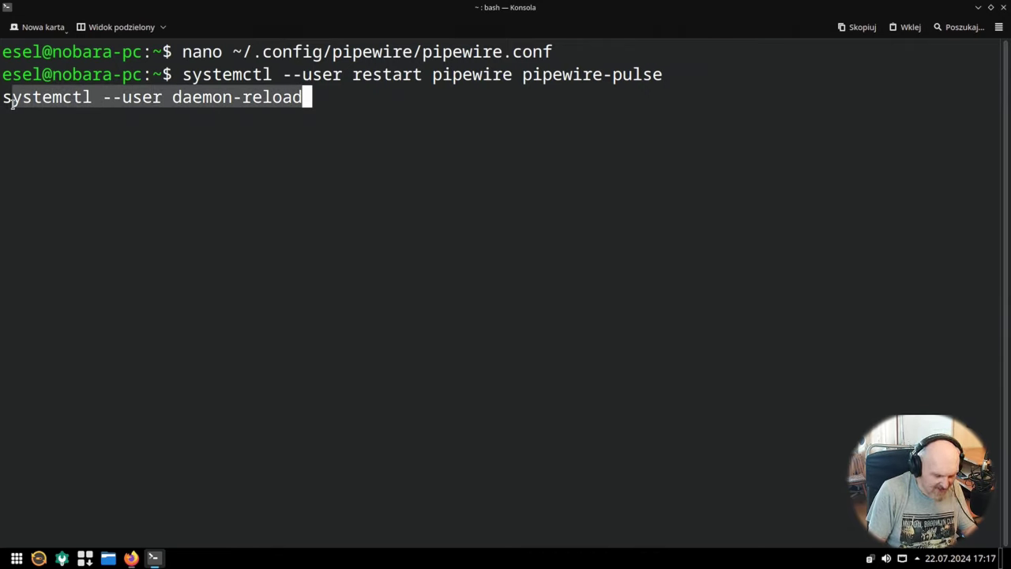
key("Return")
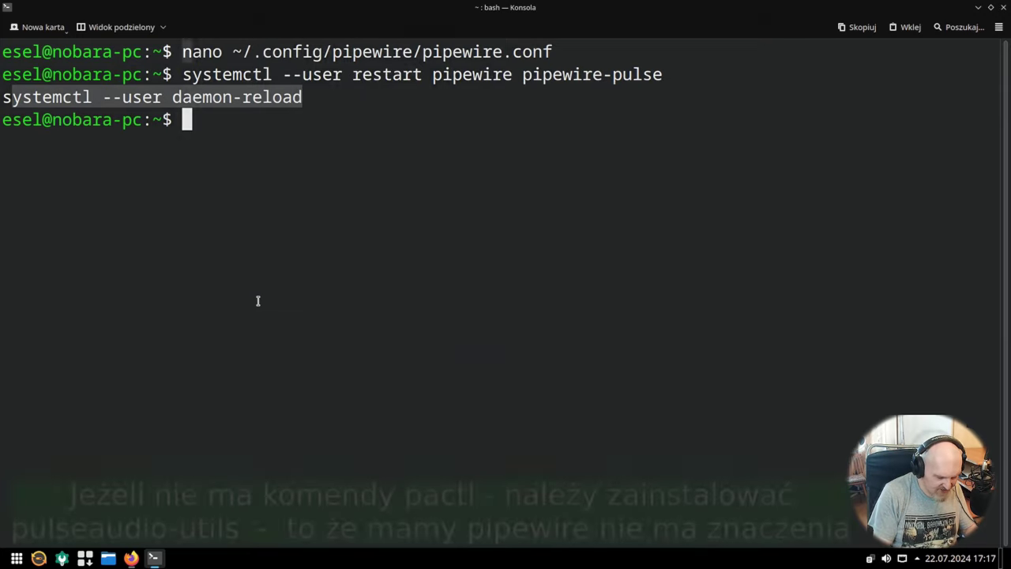
key("ctrl+l")
Step: Run pactl info to confirm PulseAudio on PipeWire 1.2.0 at 48000 Hz, then close Konsole
type("pactl info")
key("Return")
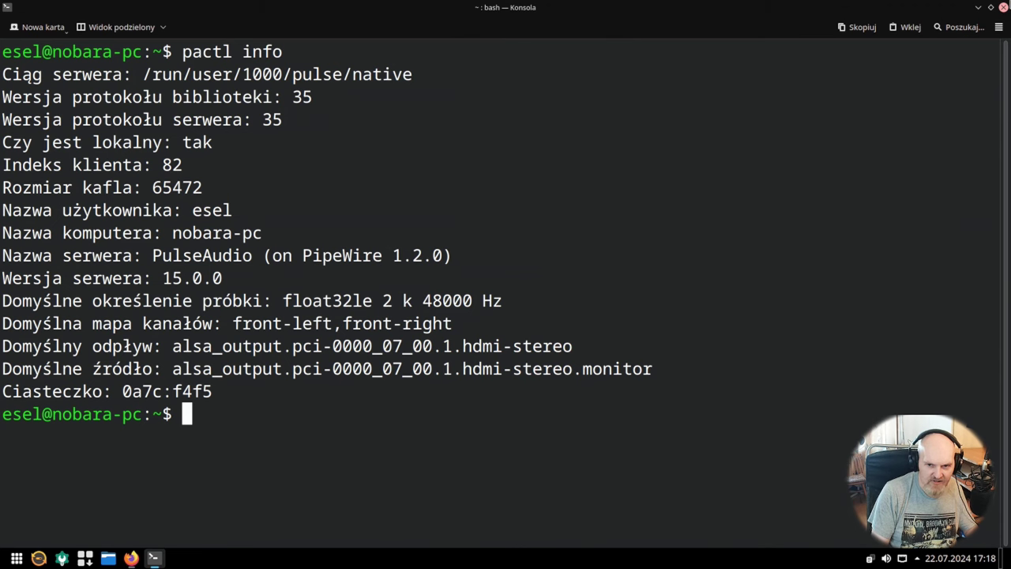
left_click(1004, 7)
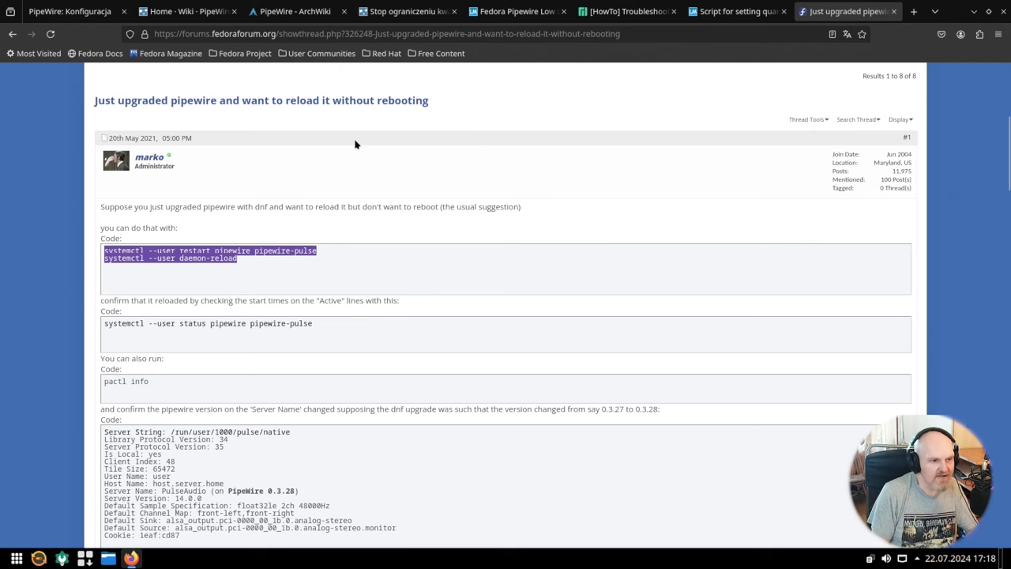
Step: Glance over the PipeWire ArchWiki, GitLab issue and LinuxMusicians Fedora guide tabs
left_click(292, 11)
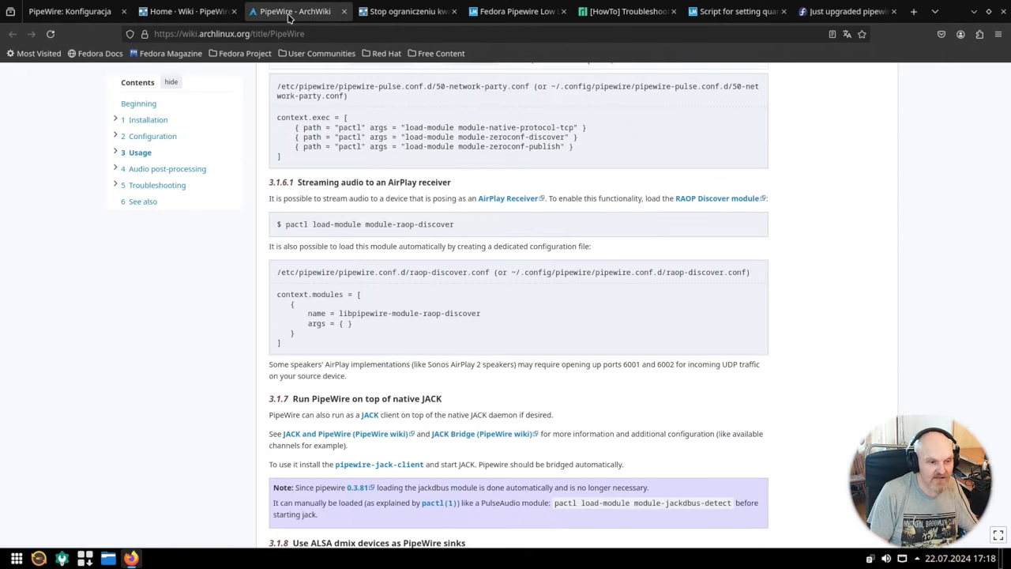
left_click(430, 8)
left_click(538, 11)
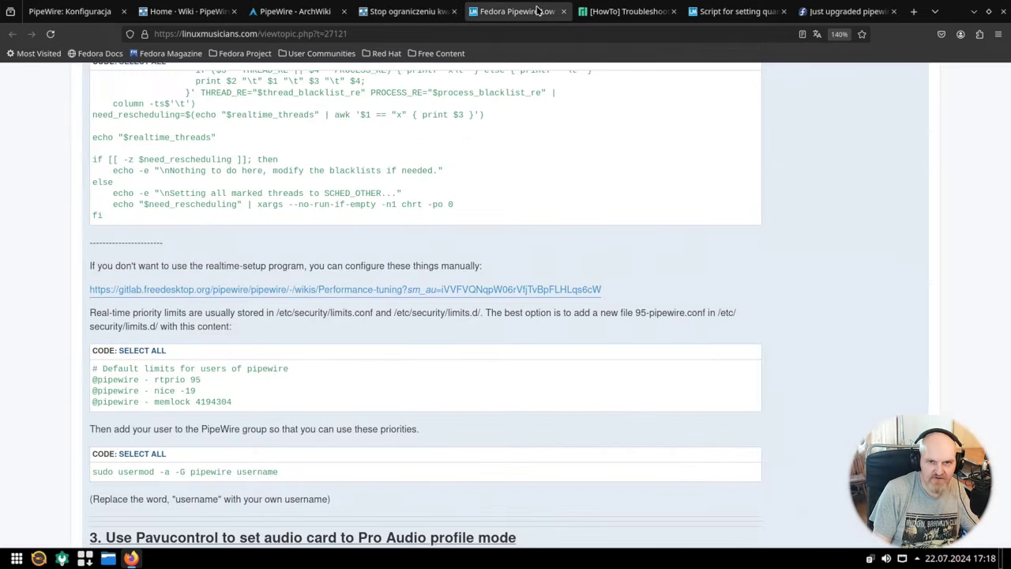
Step: Read the Manjaro crackling guide's ALSA period-size, headroom and quantum fixes
left_click(638, 11)
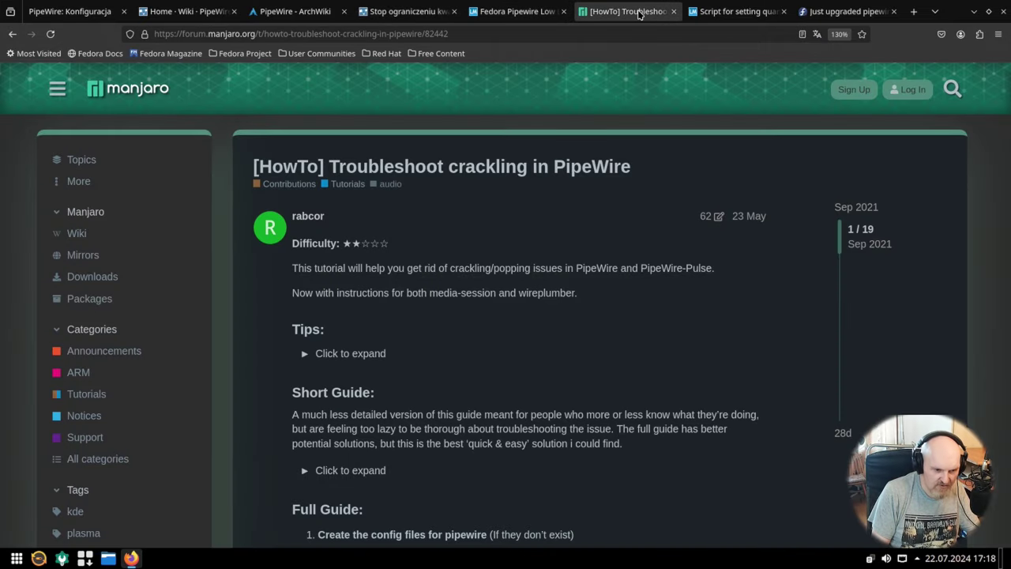
scroll(602, 121, "down", 10)
scroll(593, 144, "up", 10)
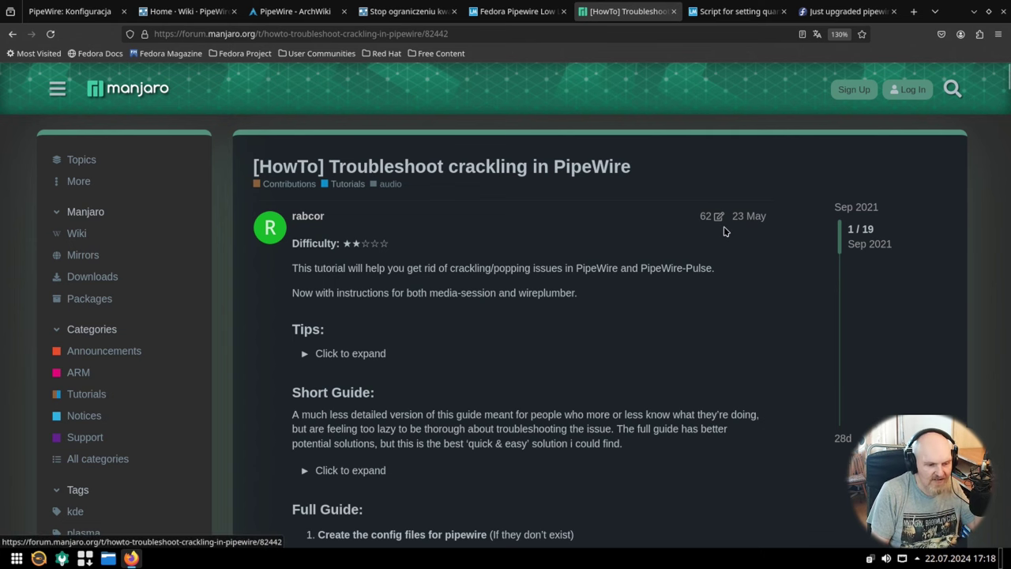
scroll(713, 231, "down", 3)
scroll(517, 277, "down", 5)
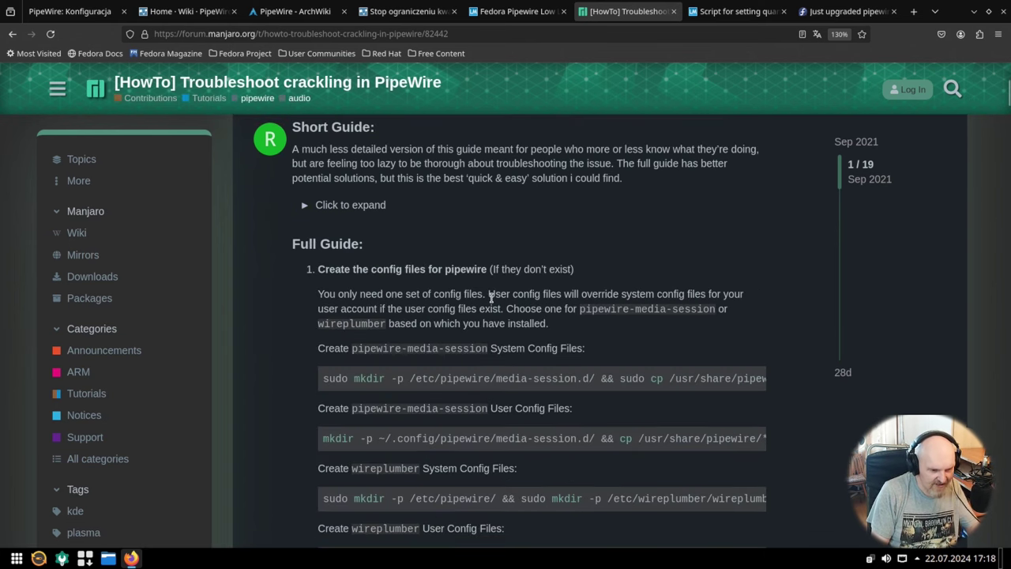
scroll(557, 316, "down", 5)
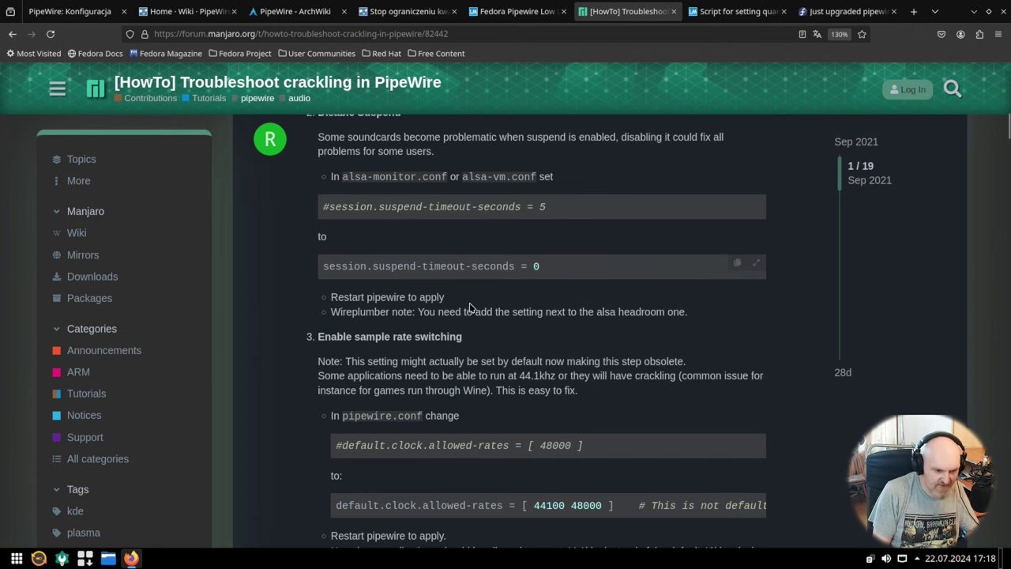
scroll(467, 307, "down", 3)
scroll(467, 307, "down", 2)
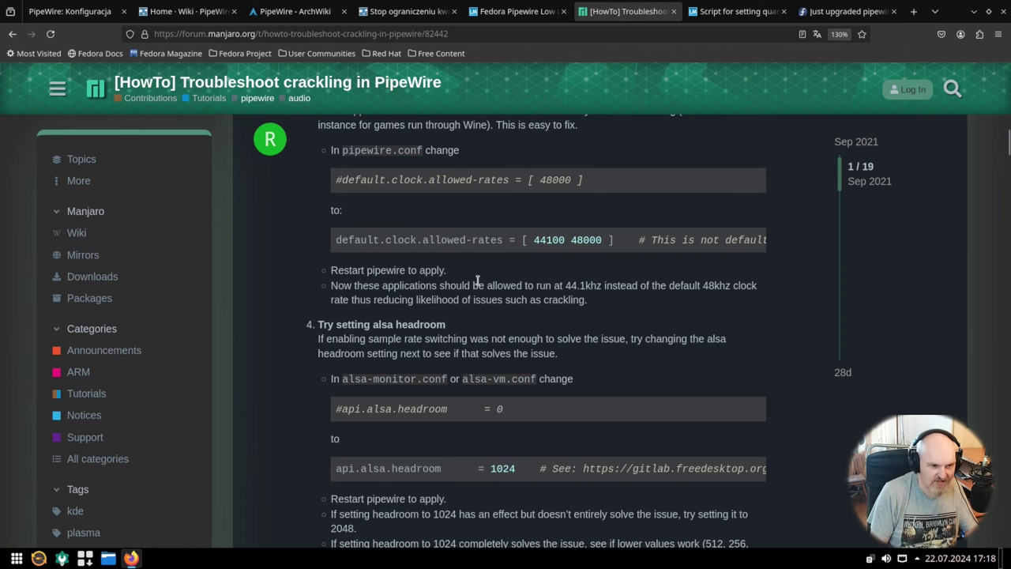
scroll(477, 280, "down", 3)
scroll(478, 281, "down", 5)
scroll(479, 281, "down", 5)
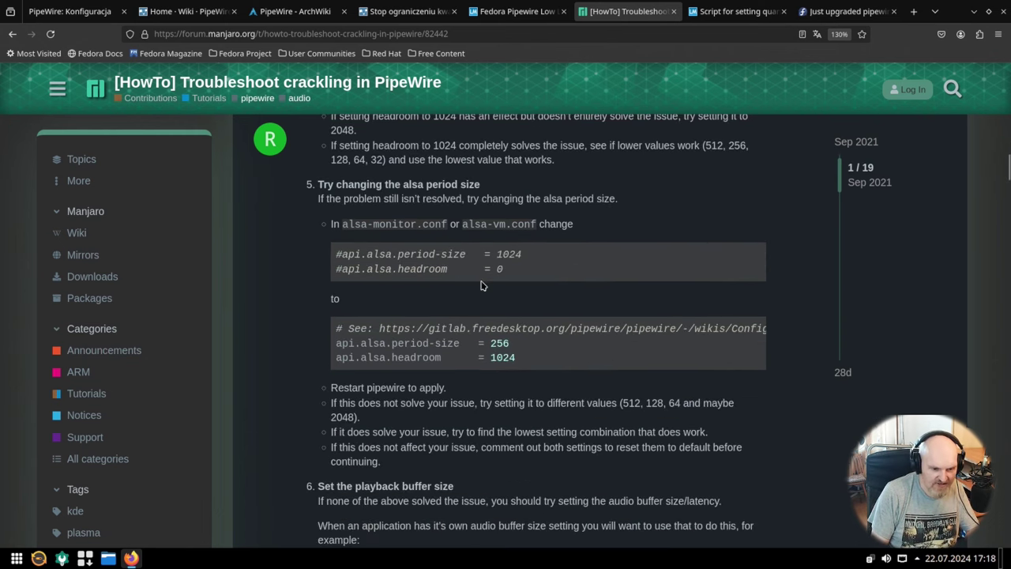
scroll(480, 281, "down", 5)
scroll(482, 281, "down", 6)
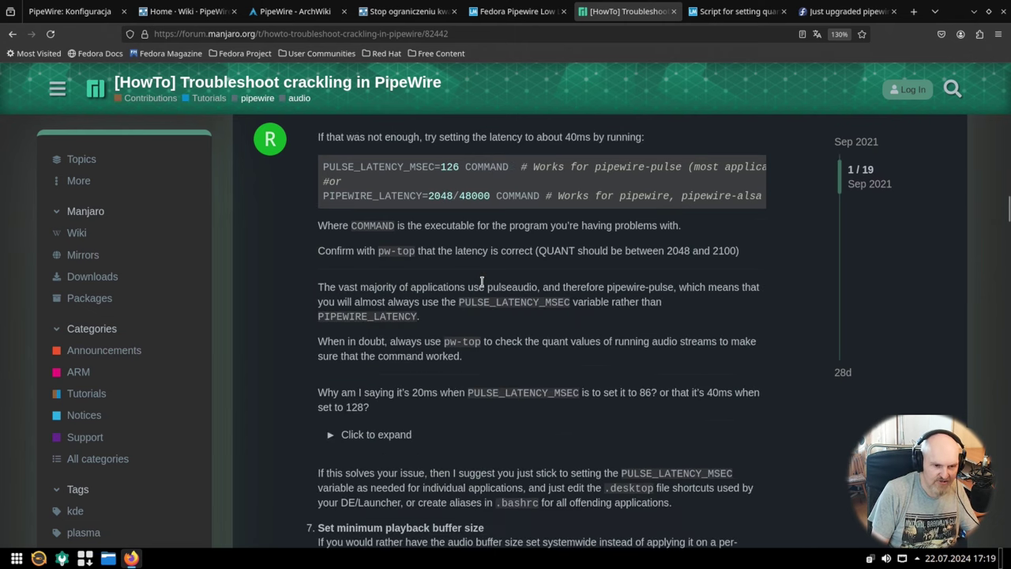
scroll(482, 283, "down", 9)
scroll(482, 284, "down", 5)
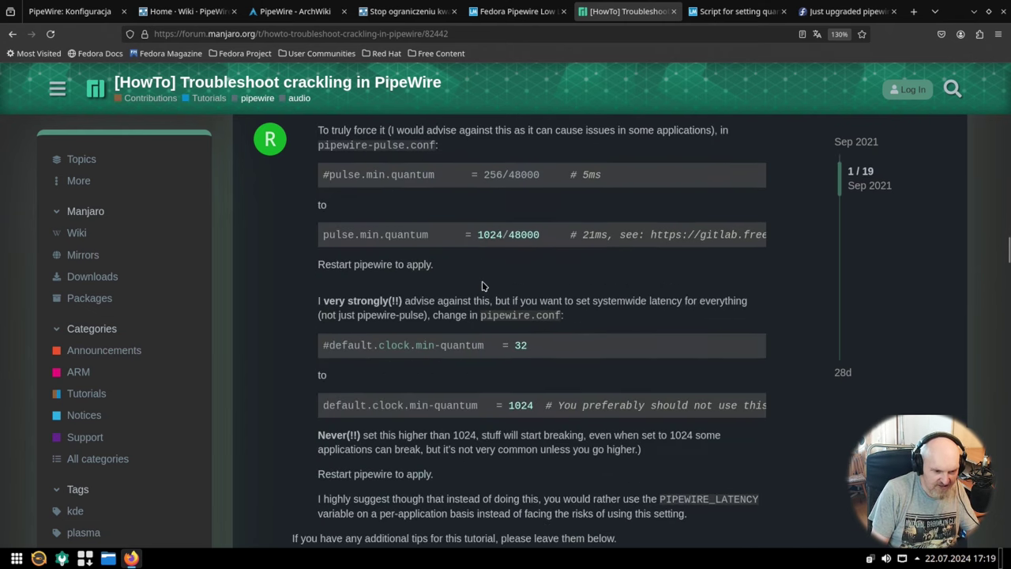
scroll(484, 286, "down", 9)
scroll(483, 286, "up", 5)
scroll(498, 281, "up", 5)
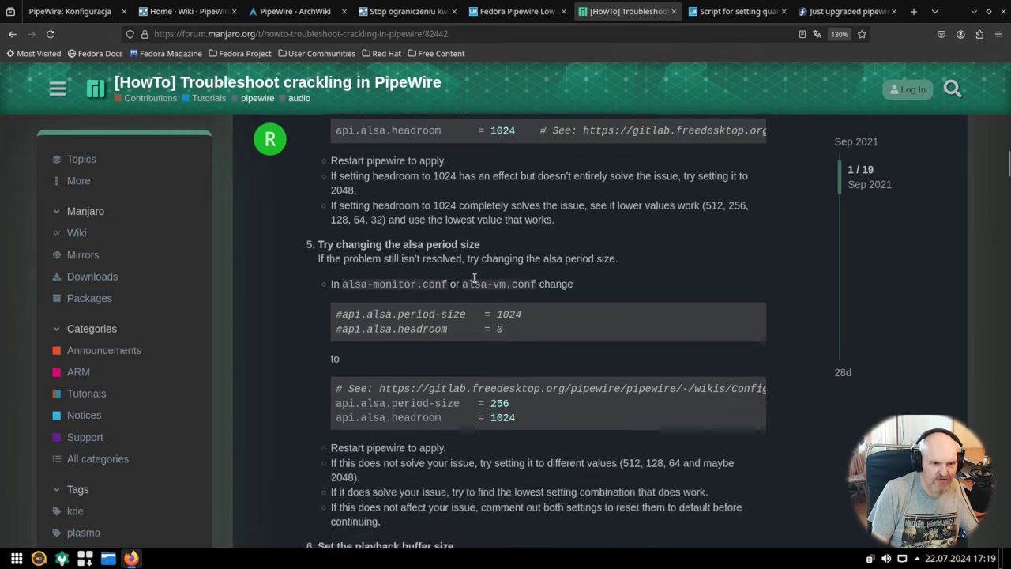
scroll(508, 276, "up", 8)
scroll(506, 272, "up", 5)
scroll(496, 261, "up", 4)
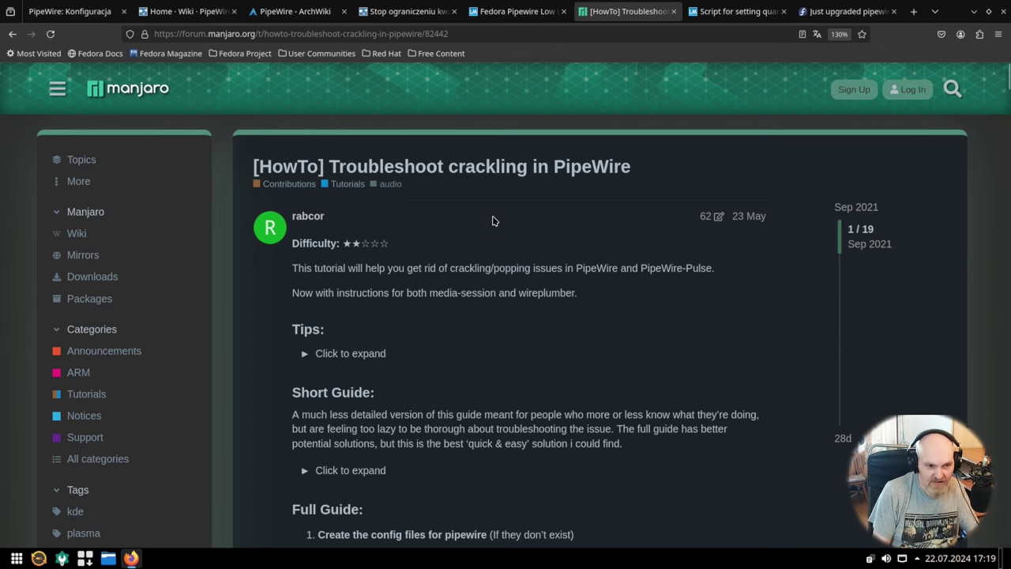
Step: Read the LinuxMusicians Fedora low-latency guide from the top down to its follow-up replies
left_click(487, 4)
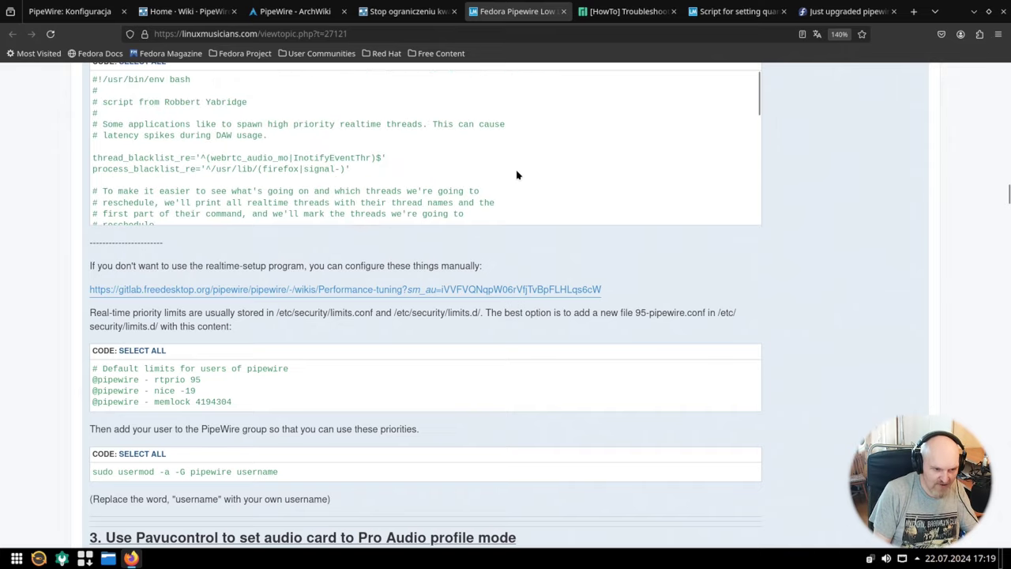
scroll(854, 247, "up", 10)
scroll(840, 225, "up", 10)
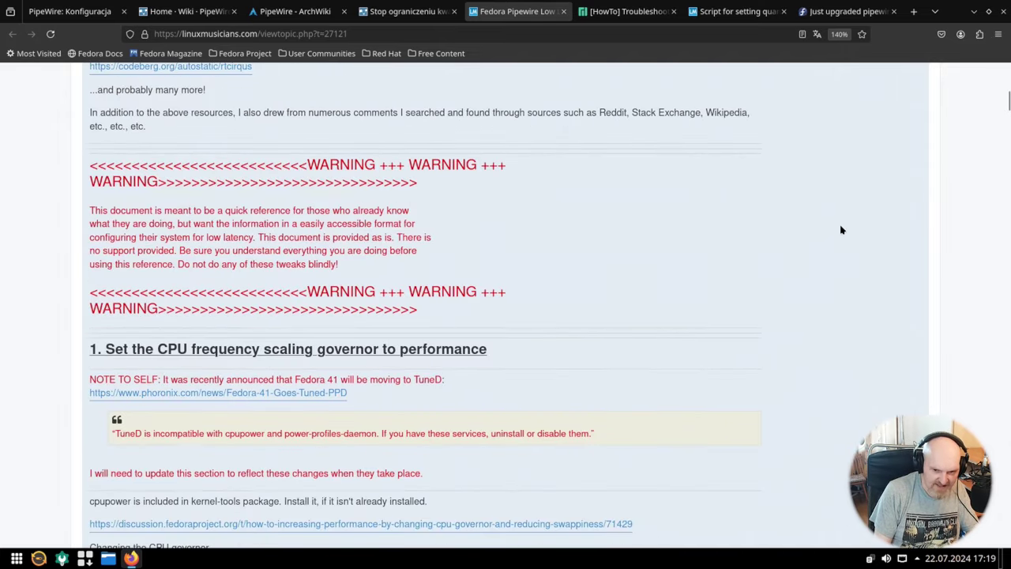
scroll(821, 213, "up", 3)
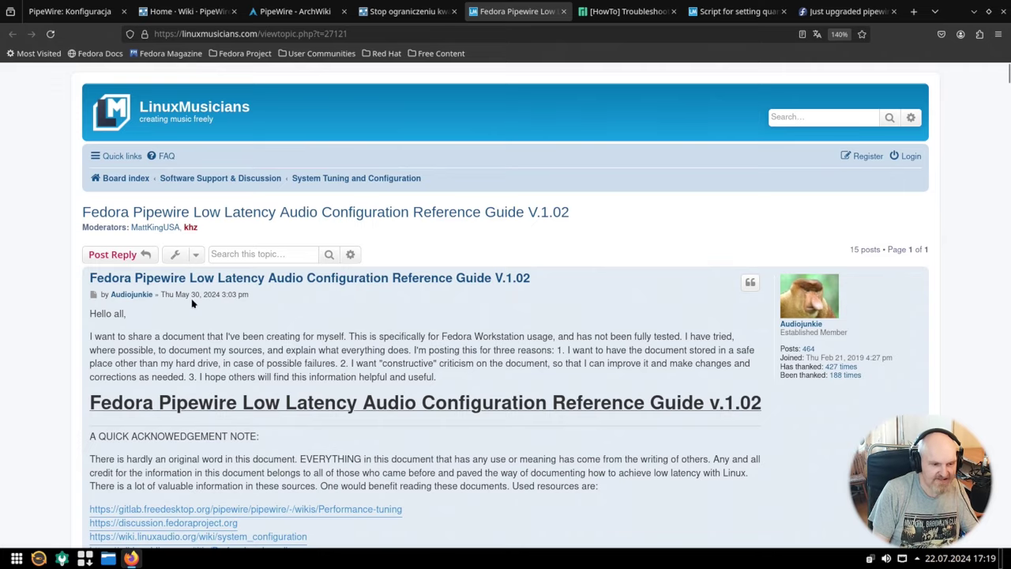
scroll(551, 294, "down", 15)
scroll(557, 300, "down", 10)
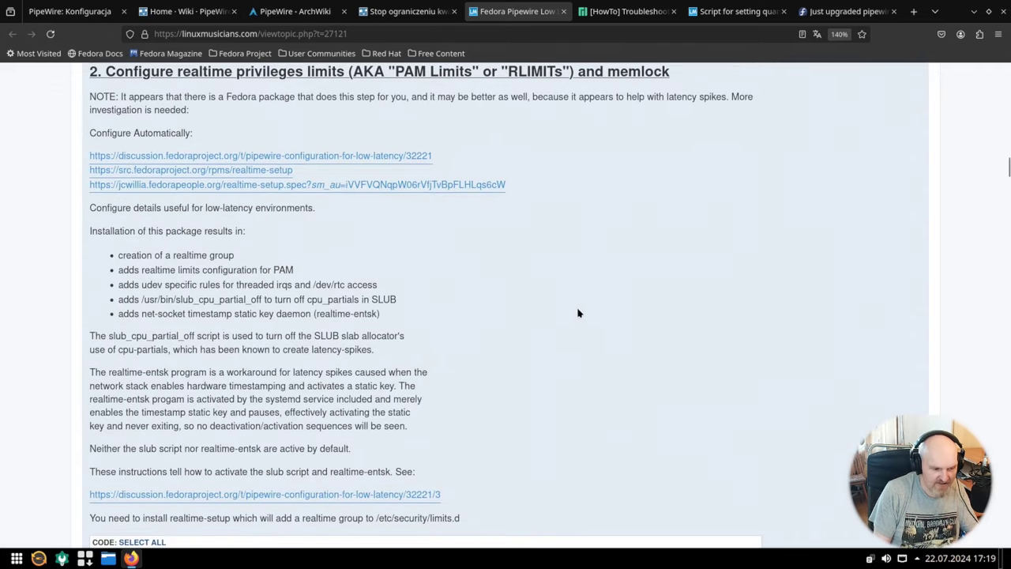
scroll(569, 308, "down", 10)
scroll(565, 309, "down", 10)
scroll(526, 311, "down", 10)
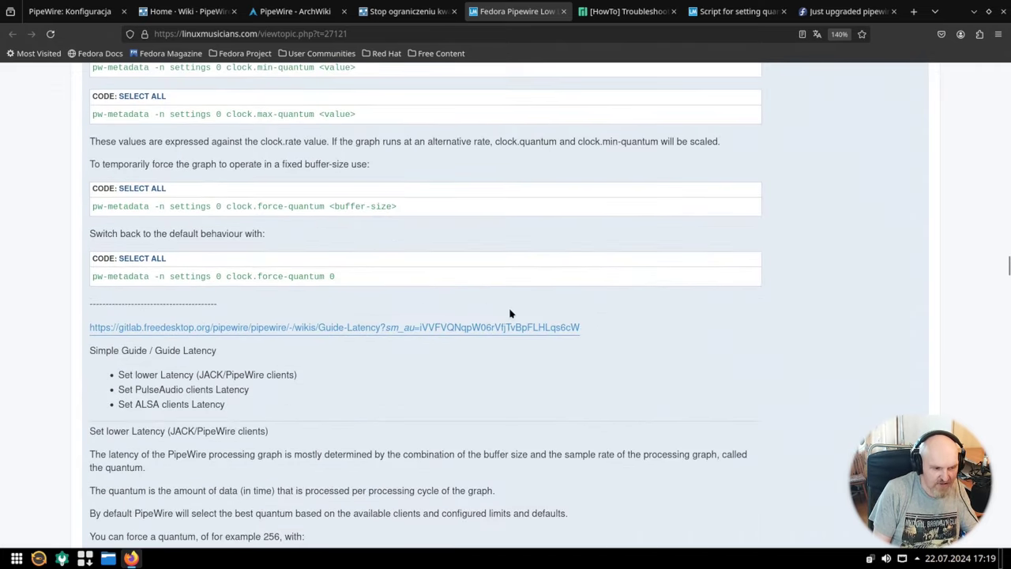
scroll(507, 318, "down", 10)
scroll(502, 320, "down", 5)
scroll(498, 328, "down", 10)
scroll(493, 336, "down", 10)
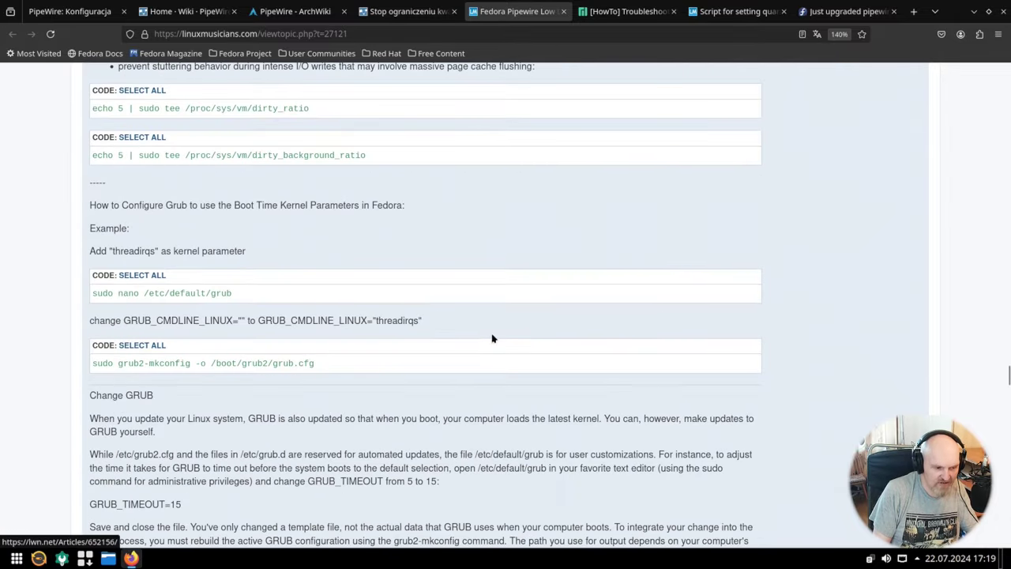
scroll(486, 329, "down", 10)
scroll(470, 324, "down", 10)
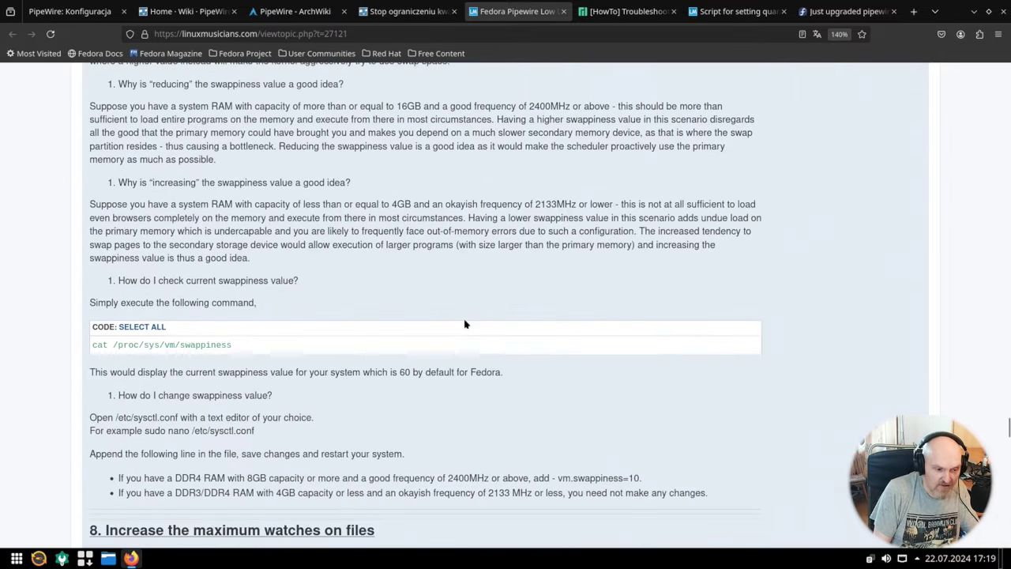
scroll(440, 316, "down", 10)
scroll(419, 326, "down", 10)
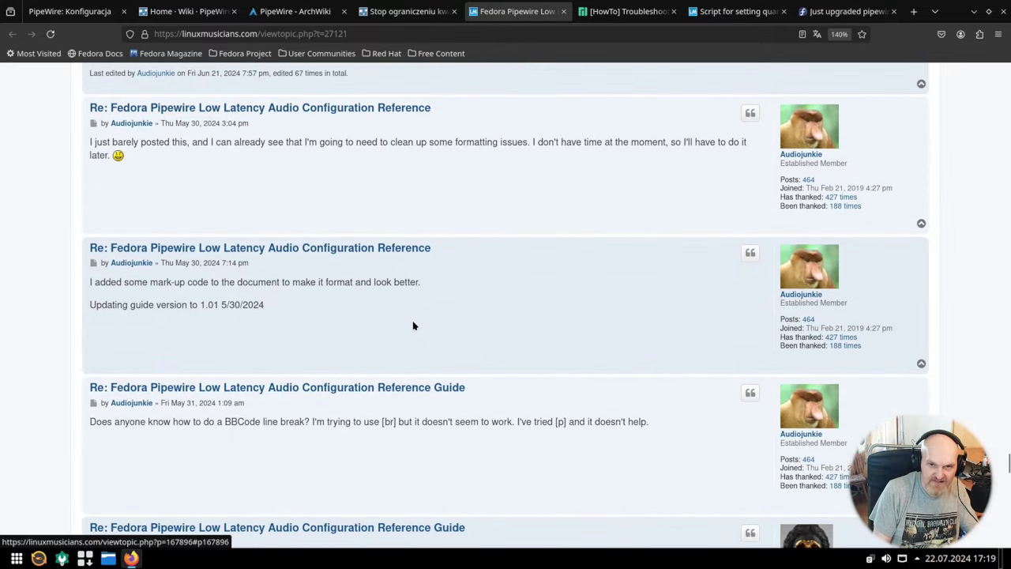